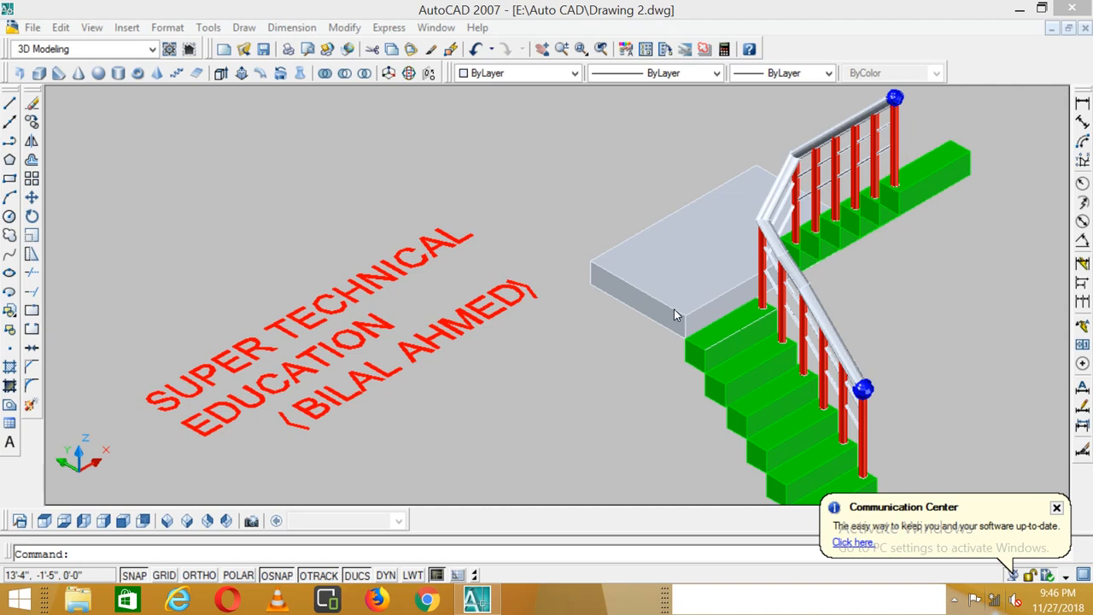
left_click(498, 249)
scroll(768, 288, "down", 5)
scroll(830, 304, "up", 6)
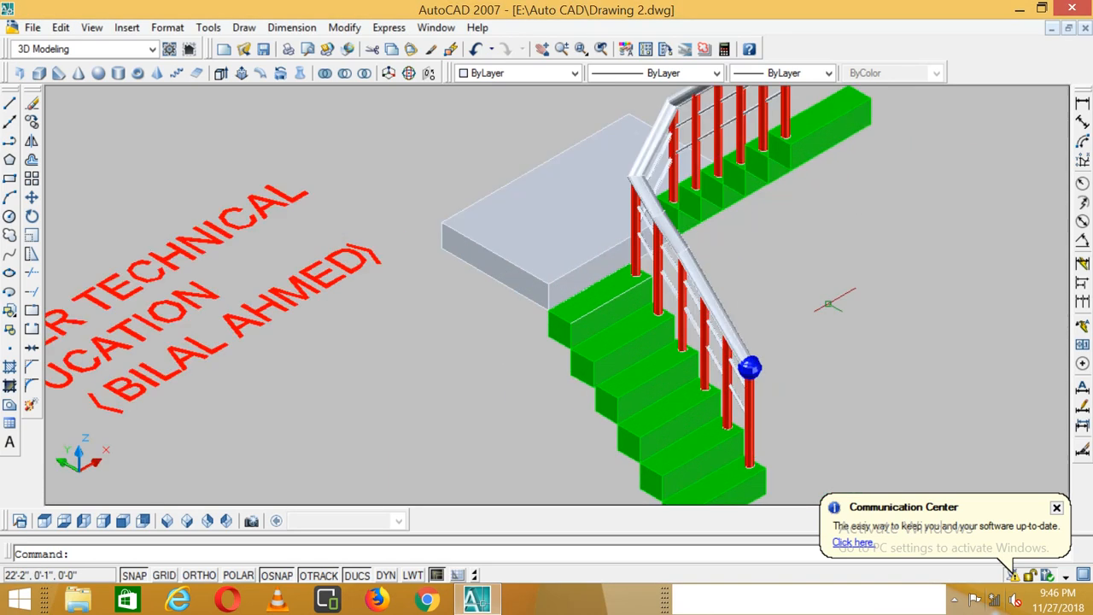
scroll(828, 304, "down", 3)
scroll(881, 207, "up", 3)
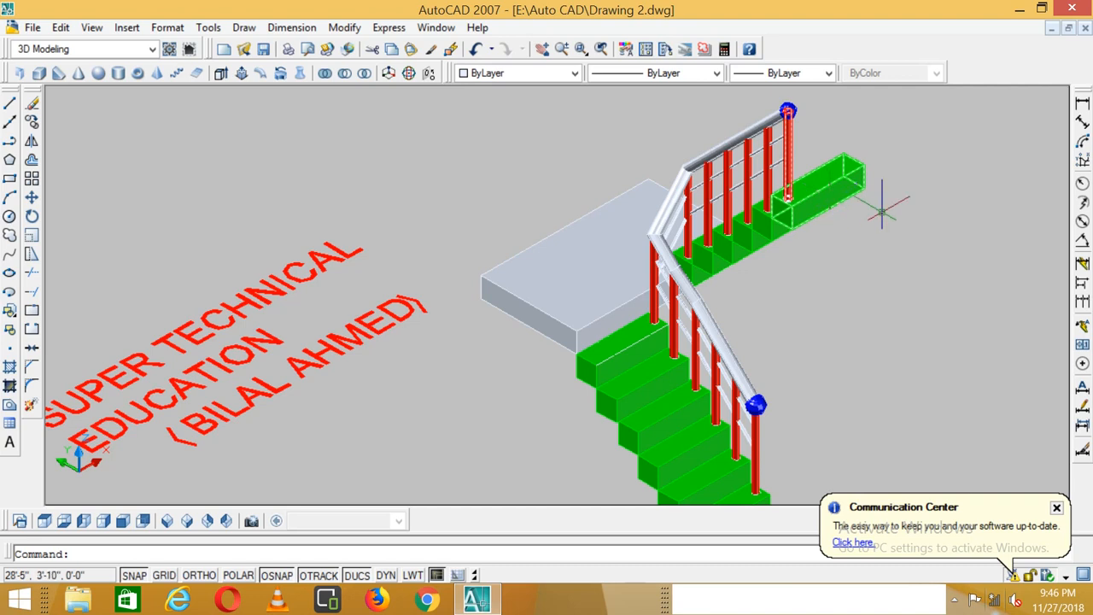
scroll(862, 256, "down", 1)
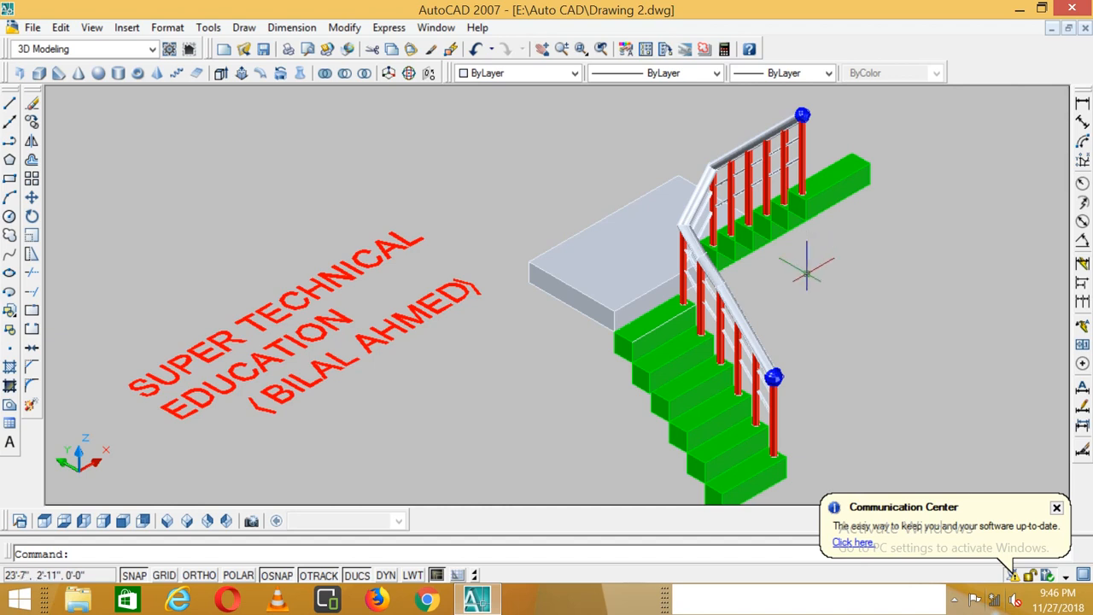
- Display the staircase model as a 2D wireframe, dismiss the file error message, and switch to the top view
key("Return")
type("3")
key("Return")
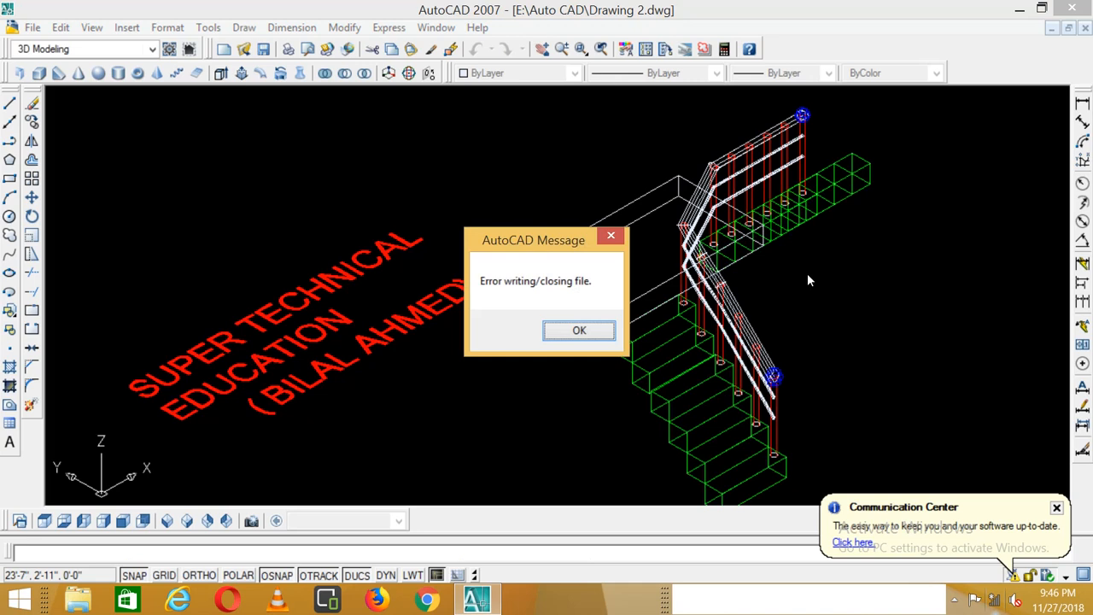
left_click(612, 237)
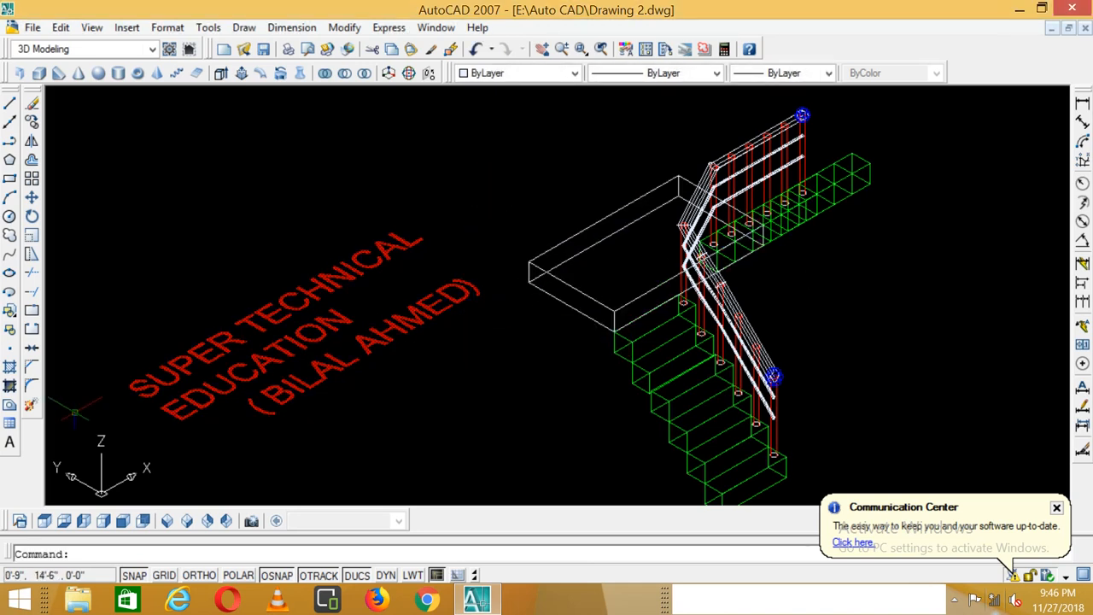
left_click(44, 520)
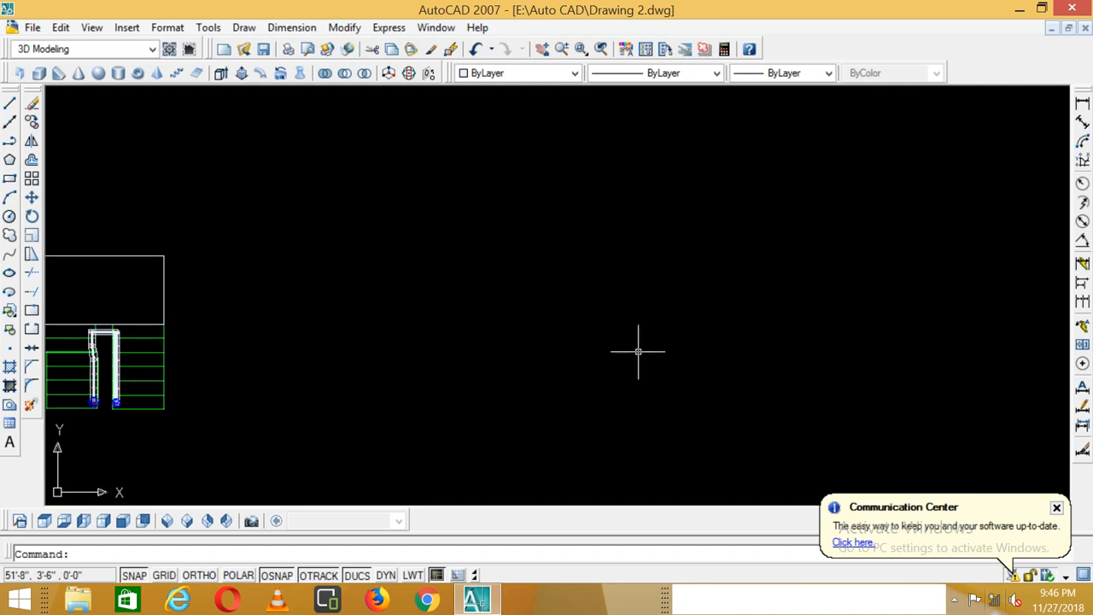
- Draw a 7' wide by 4' high rectangle from lines in the empty area beside the existing staircase, with ortho on
type("L")
key("Return")
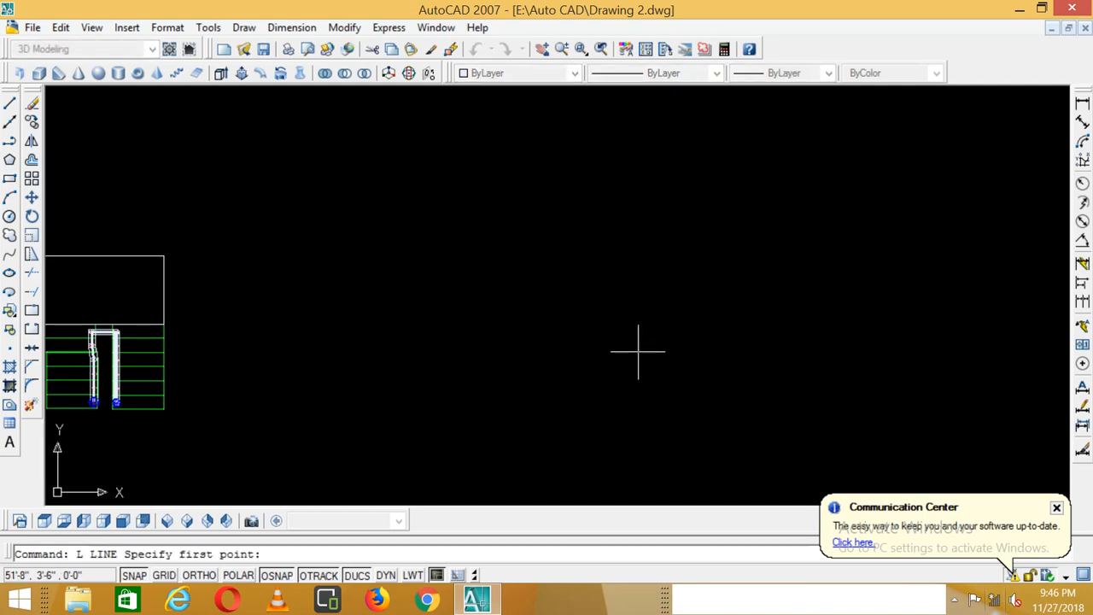
left_click(522, 259)
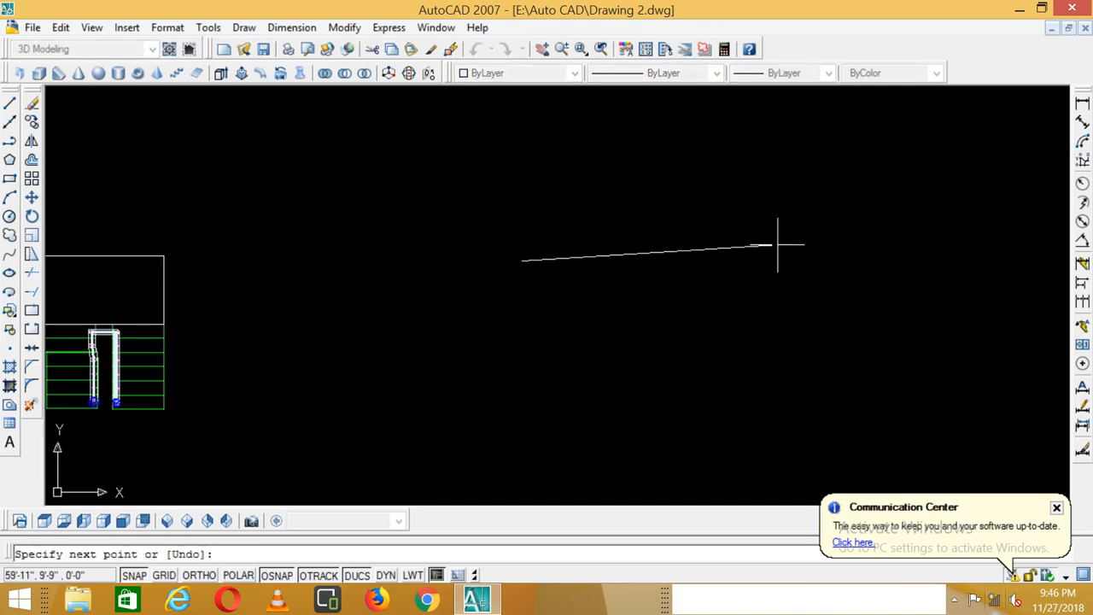
left_click(199, 574)
type("7'")
key("Return")
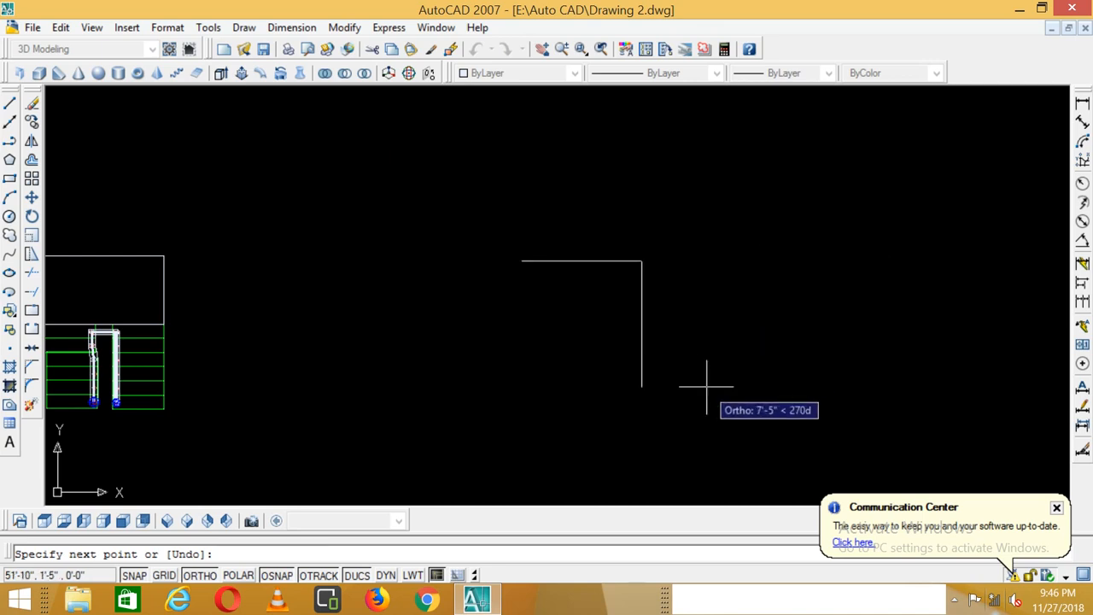
type("4'")
key("Return")
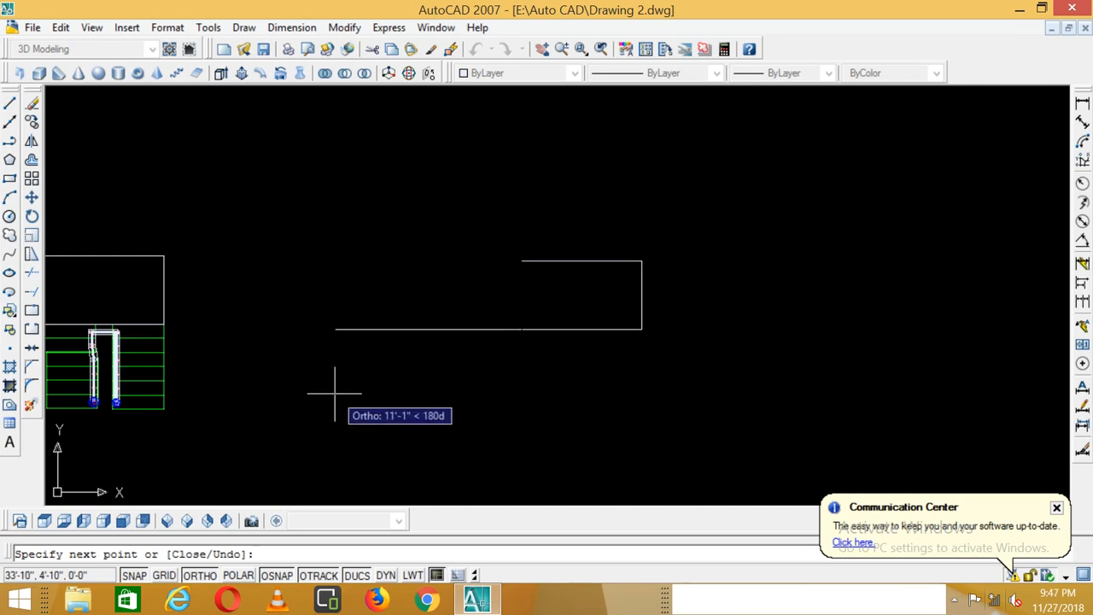
type("7'")
key("Return")
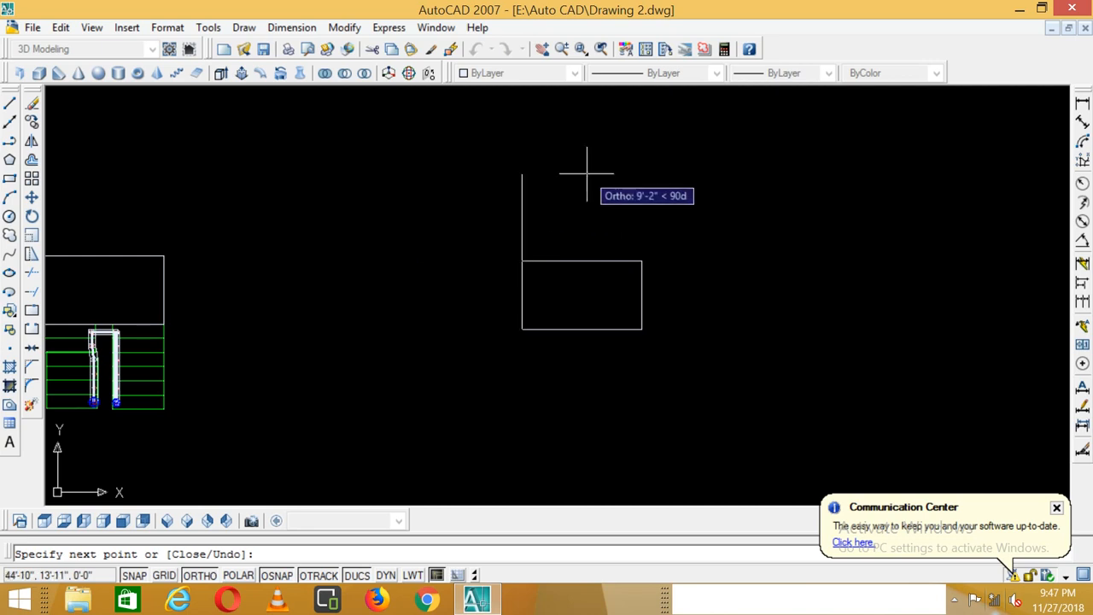
type("4'")
key("Return")
key("Return")
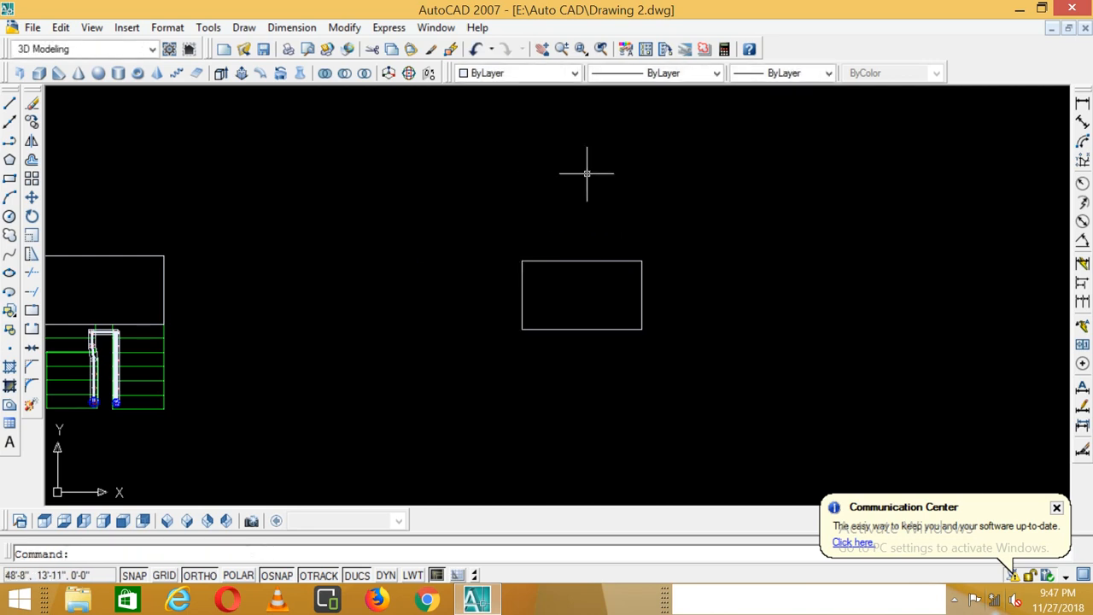
- Draw a 5' vertical line downward from the new rectangle's lower-right corner
scroll(683, 324, "up", 3)
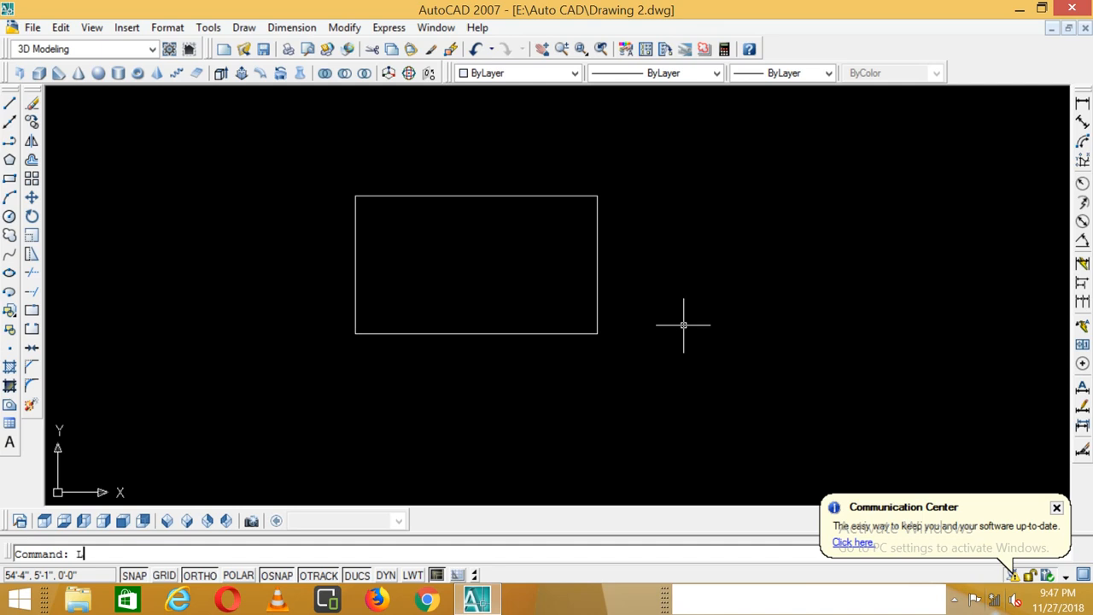
type("L")
key("Return")
left_click(597, 333)
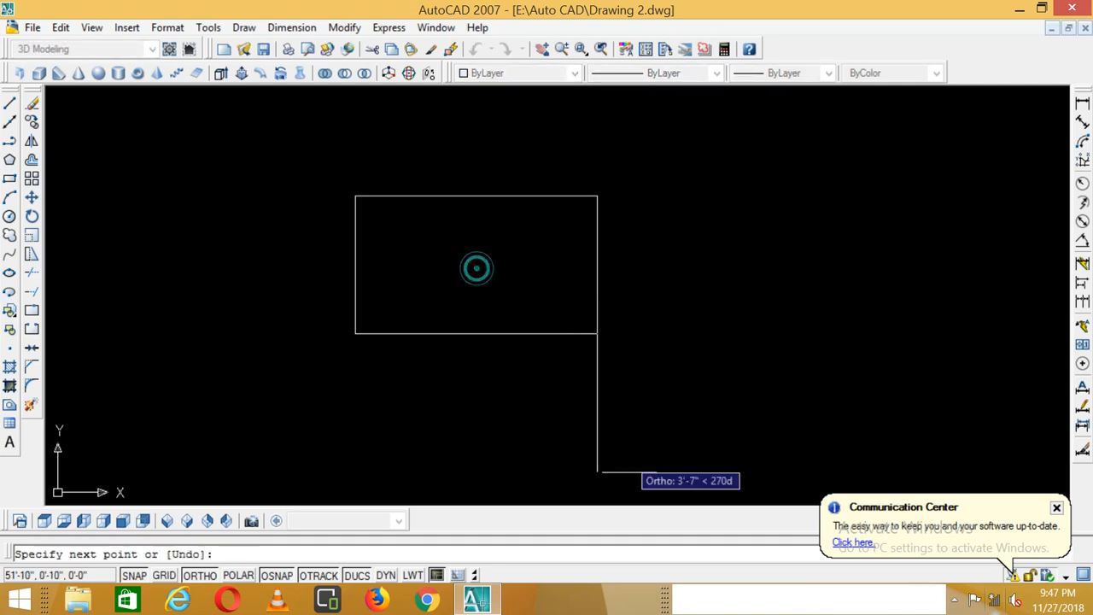
type("5'")
key("Return")
key("Return")
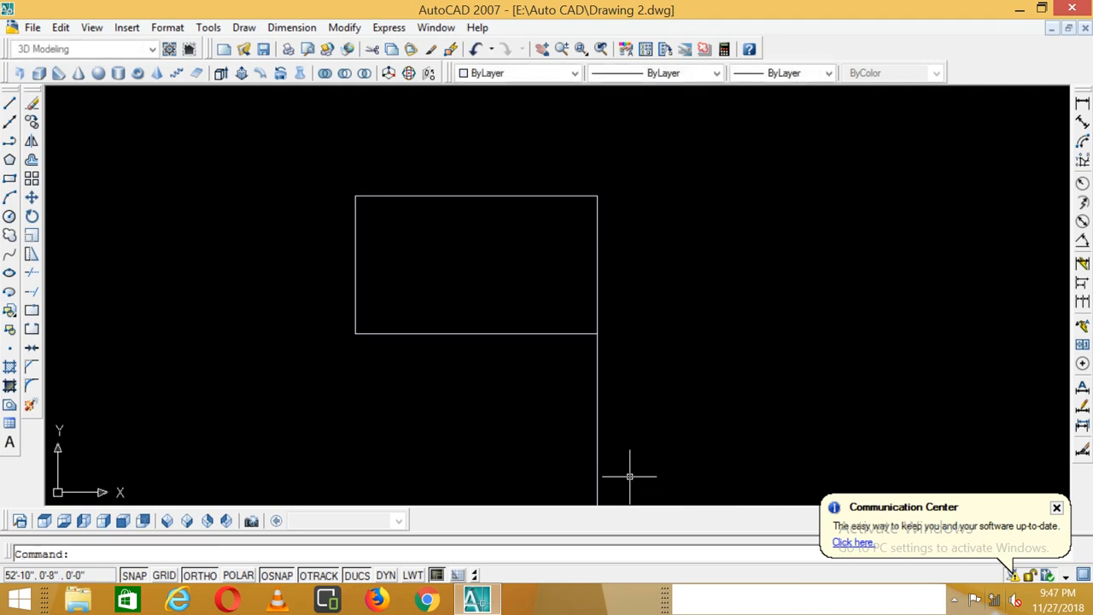
- Draw a vertical line of matching length downward from the rectangle's lower-left corner
type("L")
key("Return")
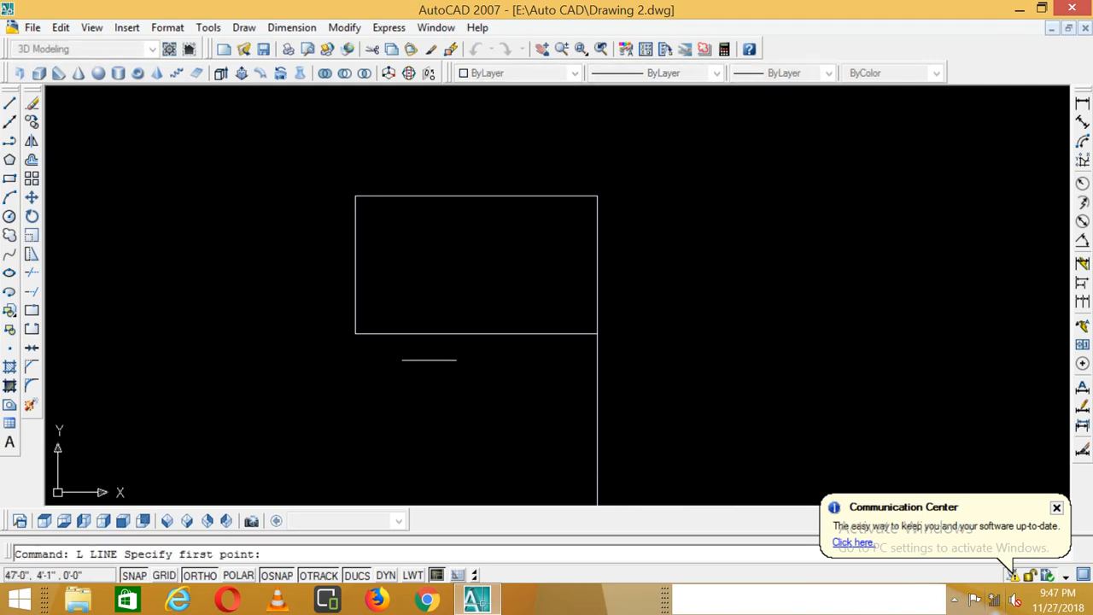
left_click(355, 334)
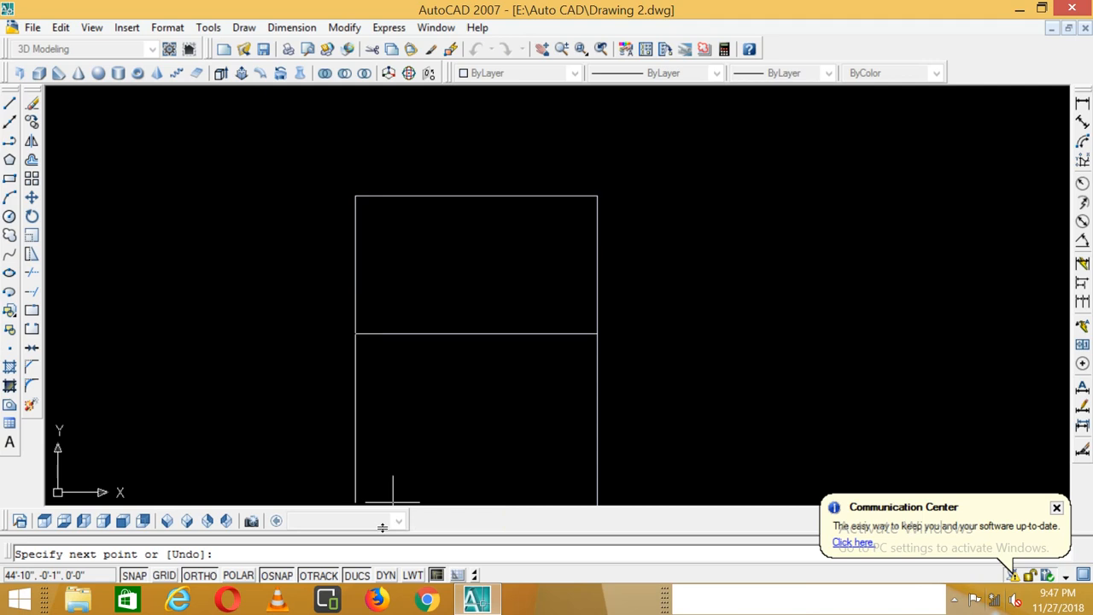
key("Return")
key("Return")
scroll(503, 417, "down", 1)
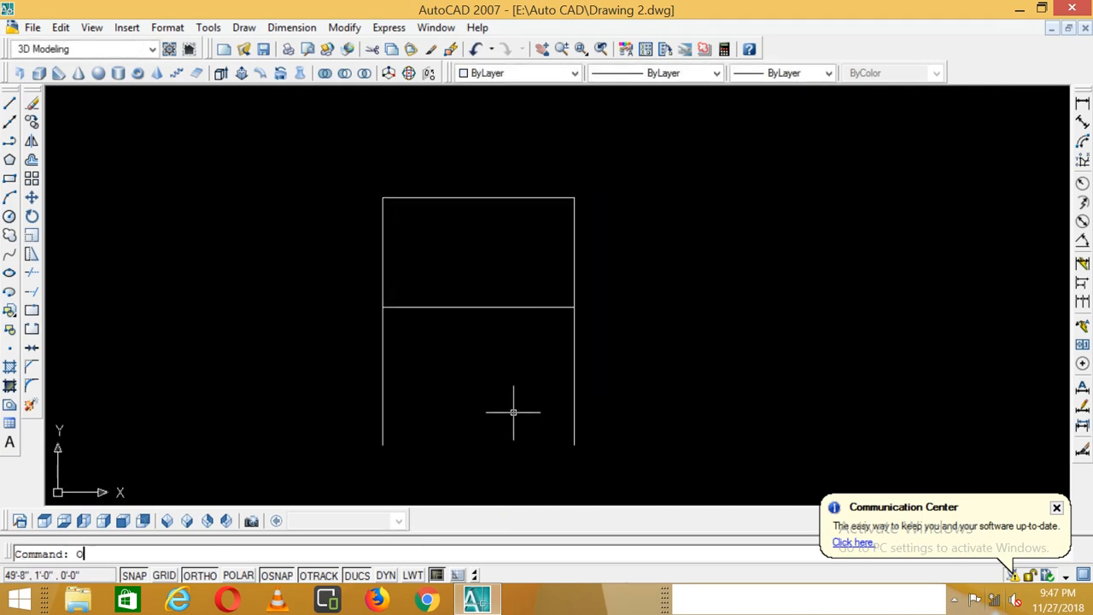
- Offset the two vertical side lines below the rectangle inward, keeping the default offset distance
type("O")
key("Return")
key("Return")
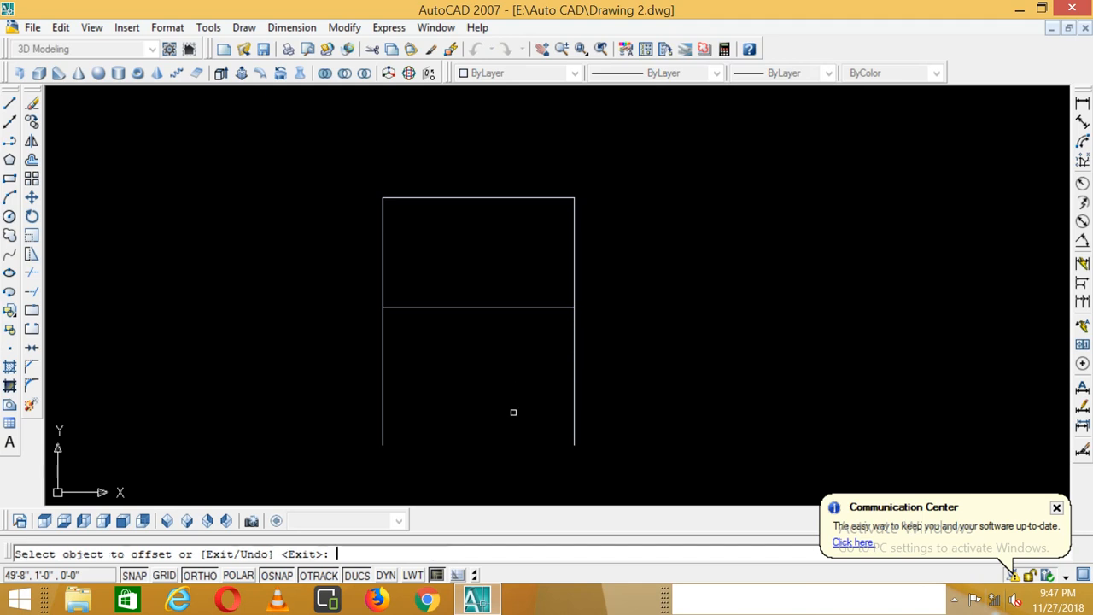
left_click(574, 373)
left_click(503, 380)
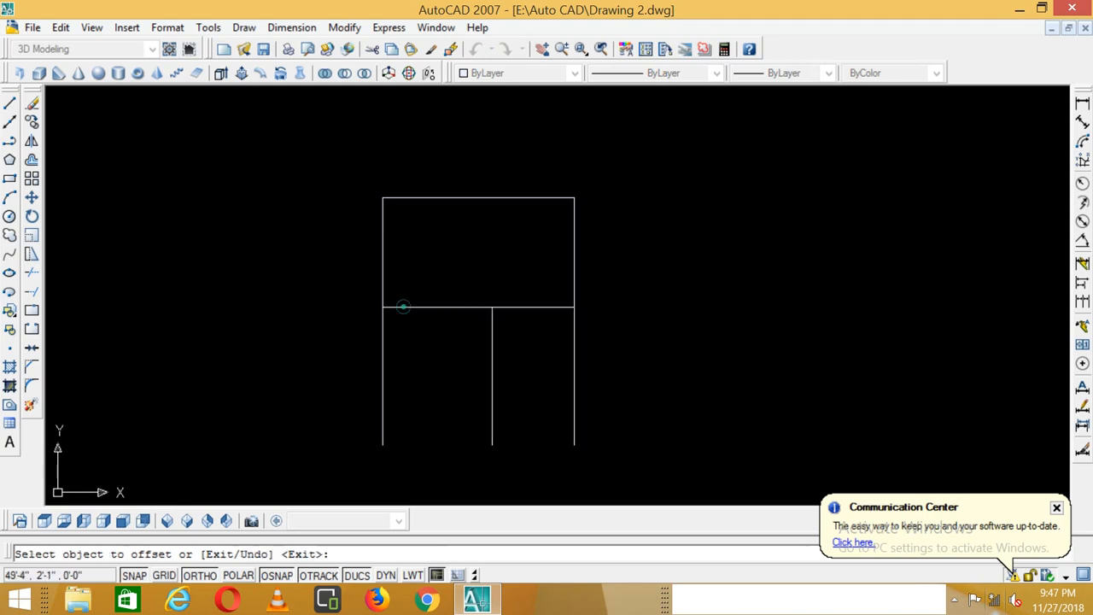
left_click(382, 373)
left_click(437, 378)
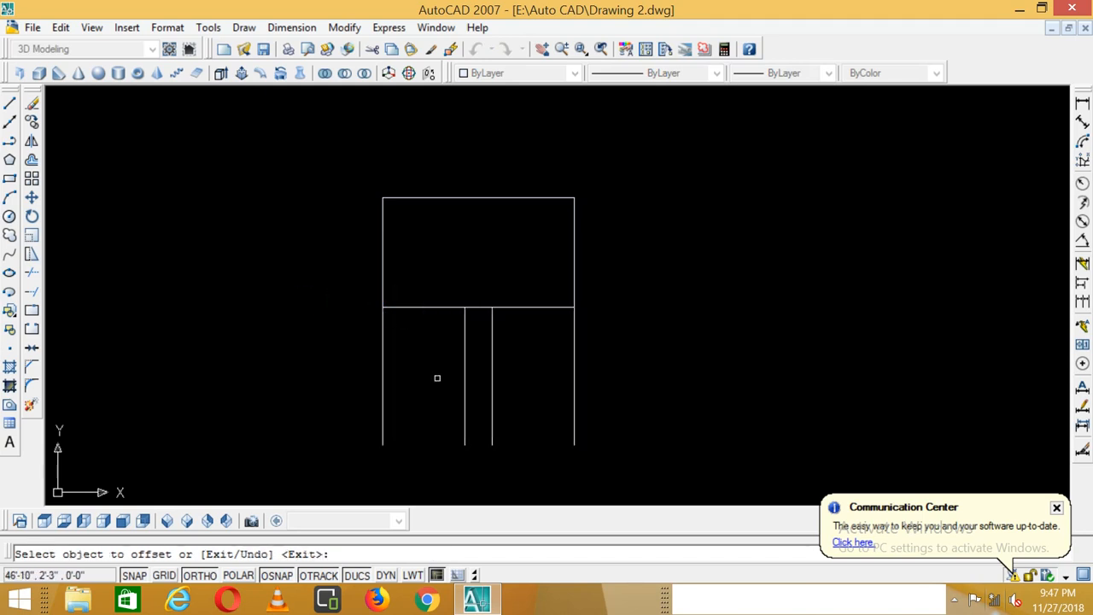
key("Return")
- Offset the rectangle's lower edge downward six times in succession at 10-inch spacing to lay out the treads
type("O")
key("Return")
type("10")
key("Return")
left_click(520, 310)
left_click(520, 337)
left_click(520, 329)
left_click(520, 351)
left_click(520, 351)
left_click(519, 365)
left_click(521, 375)
left_click(522, 389)
left_click(522, 398)
left_click(521, 410)
left_click(520, 422)
left_click(521, 434)
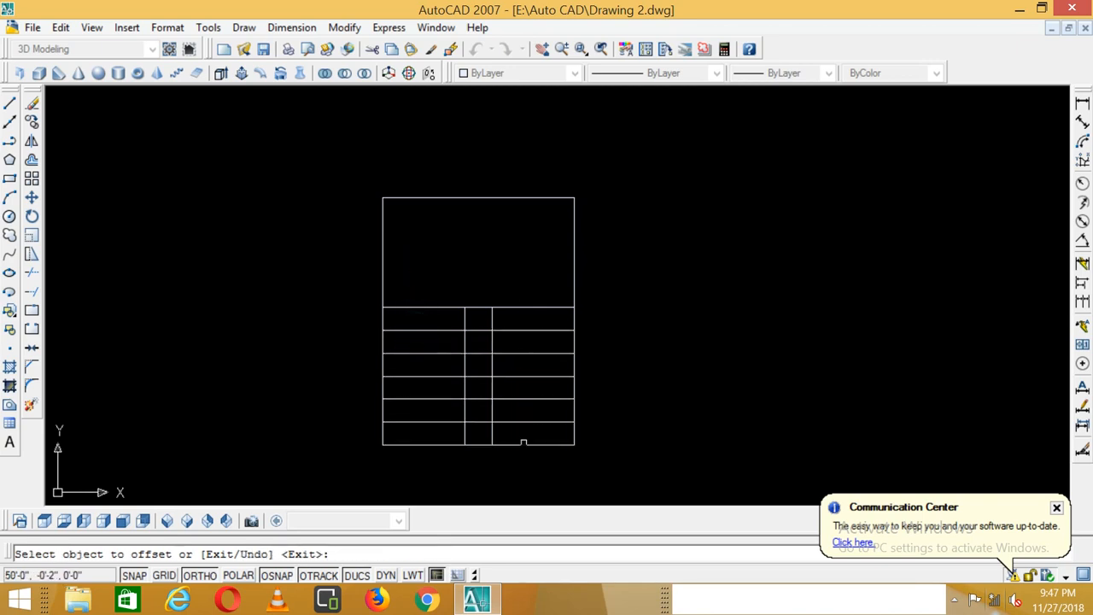
key("Escape")
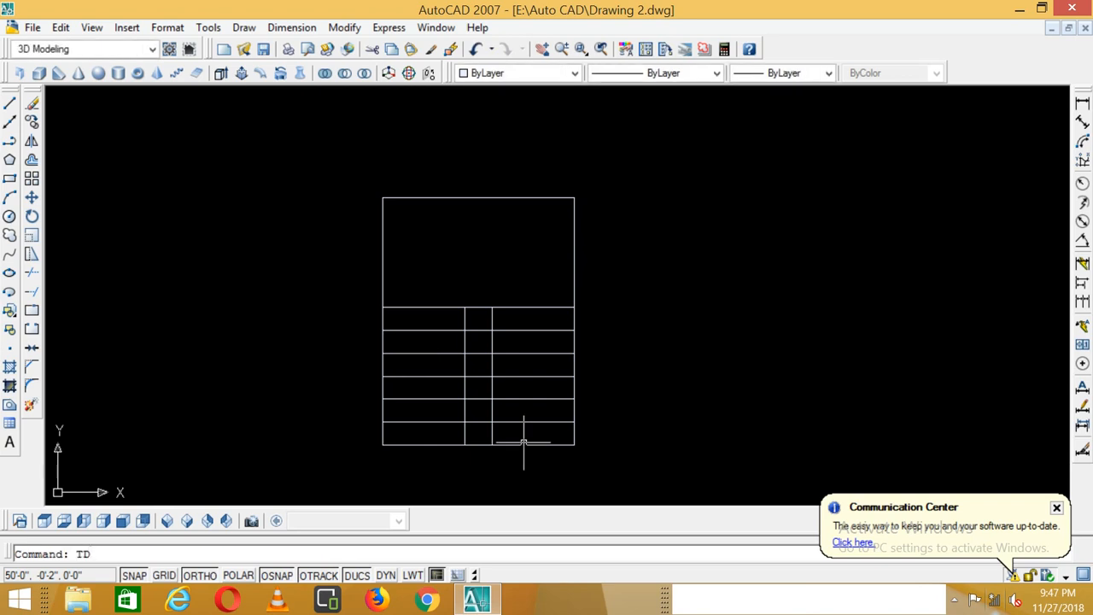
- Trim away the tread line segments between the two inner vertical lines to separate the two stair flights
type("TD")
key("BackSpace")
type("R")
key("Return")
key("Return")
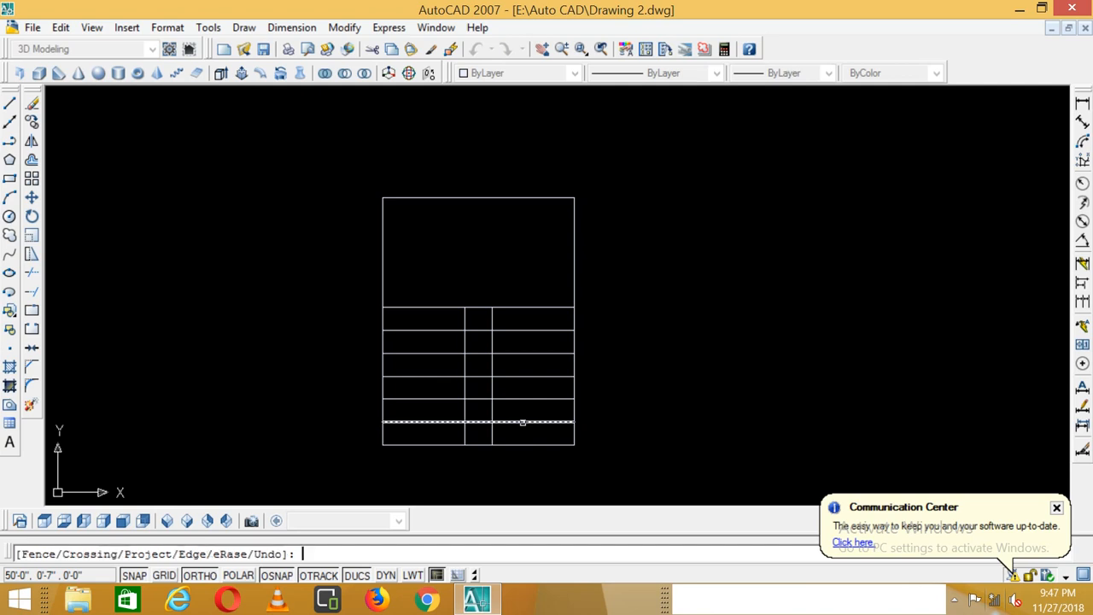
left_click(485, 314)
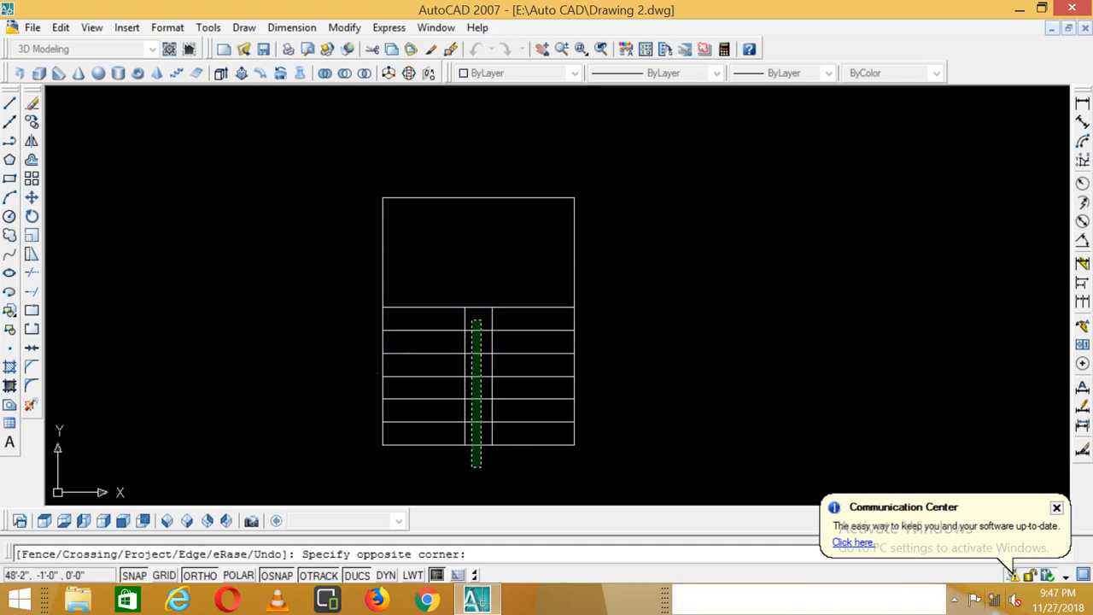
left_click(470, 464)
key("Return")
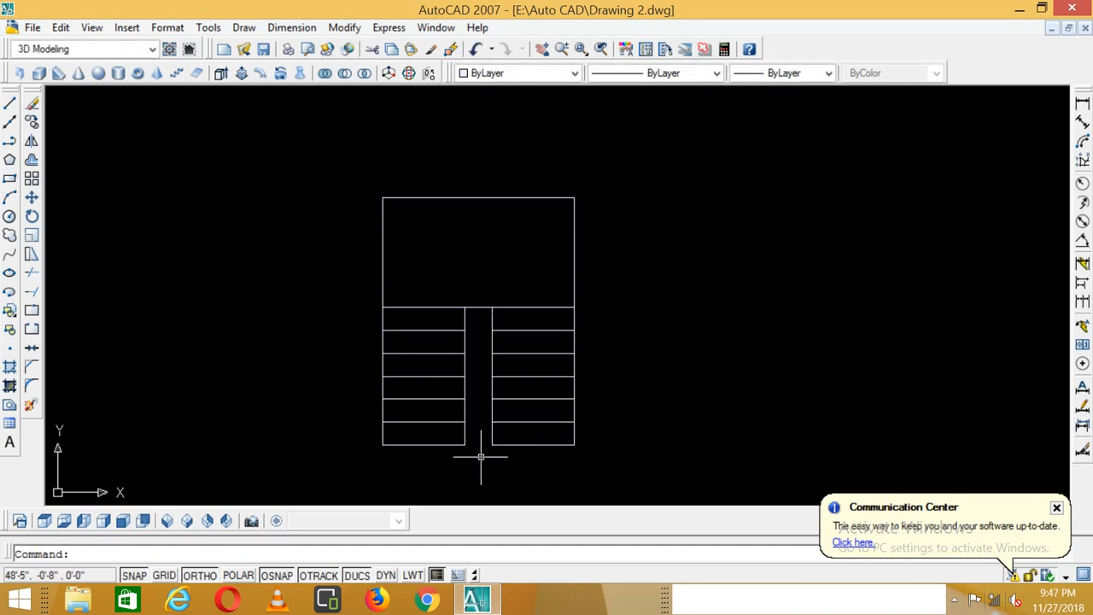
- Draw a baluster circle of about 2 inches radius inside the right flight's lowest tread, beside its inner edge
type("C")
key("Return")
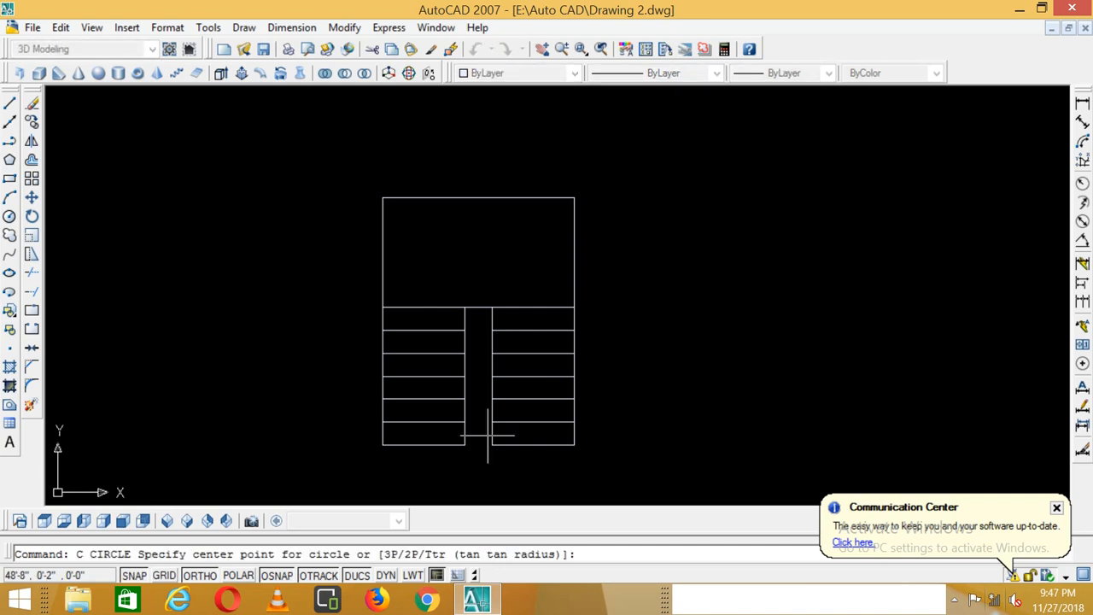
scroll(487, 439, "up", 3)
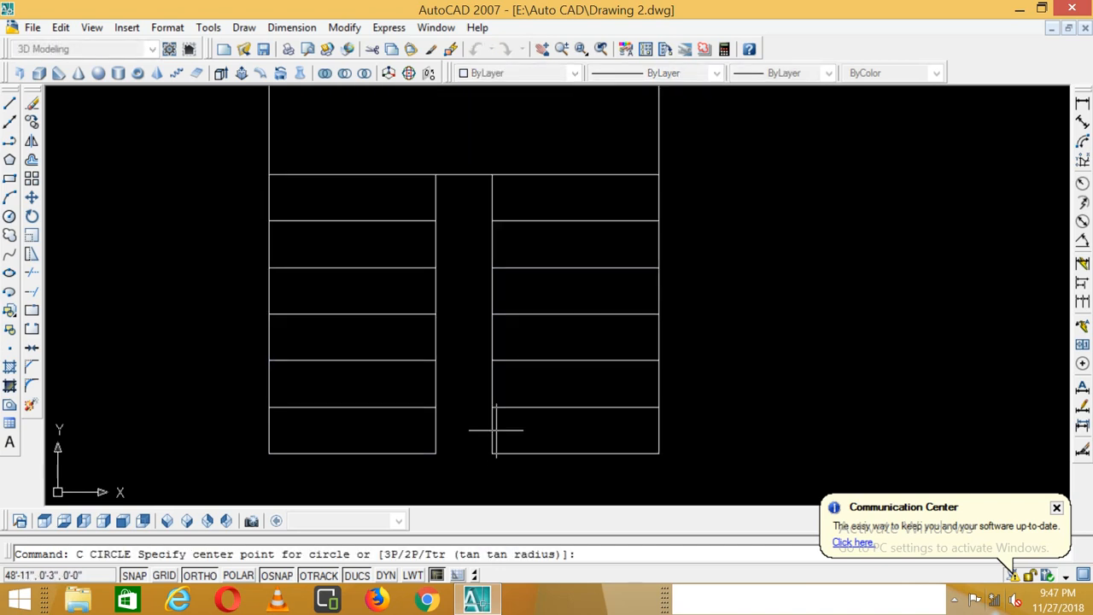
left_click(502, 431)
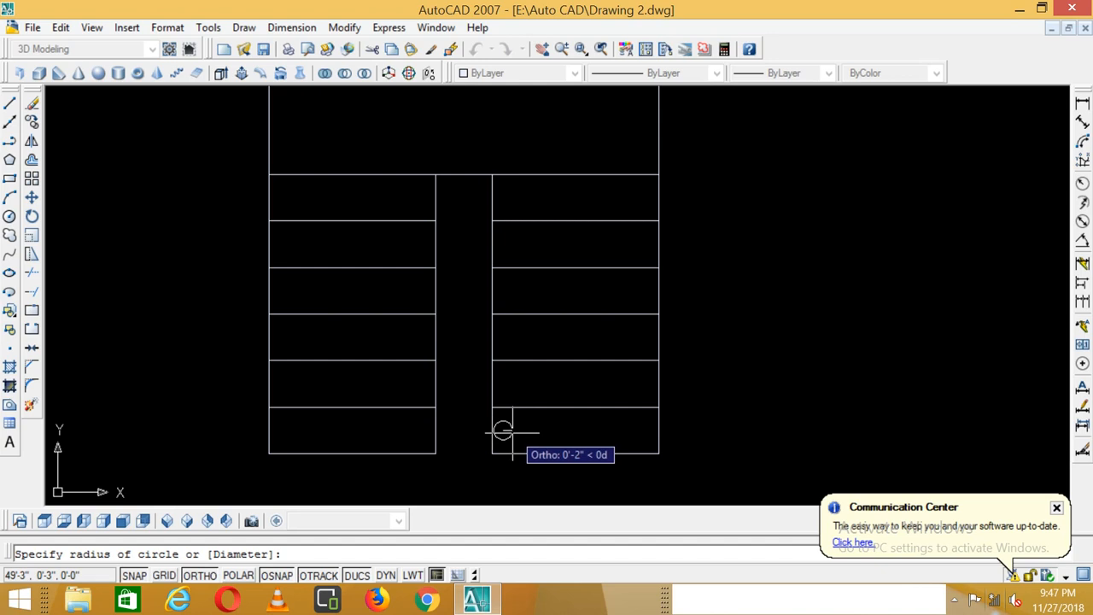
left_click(510, 431)
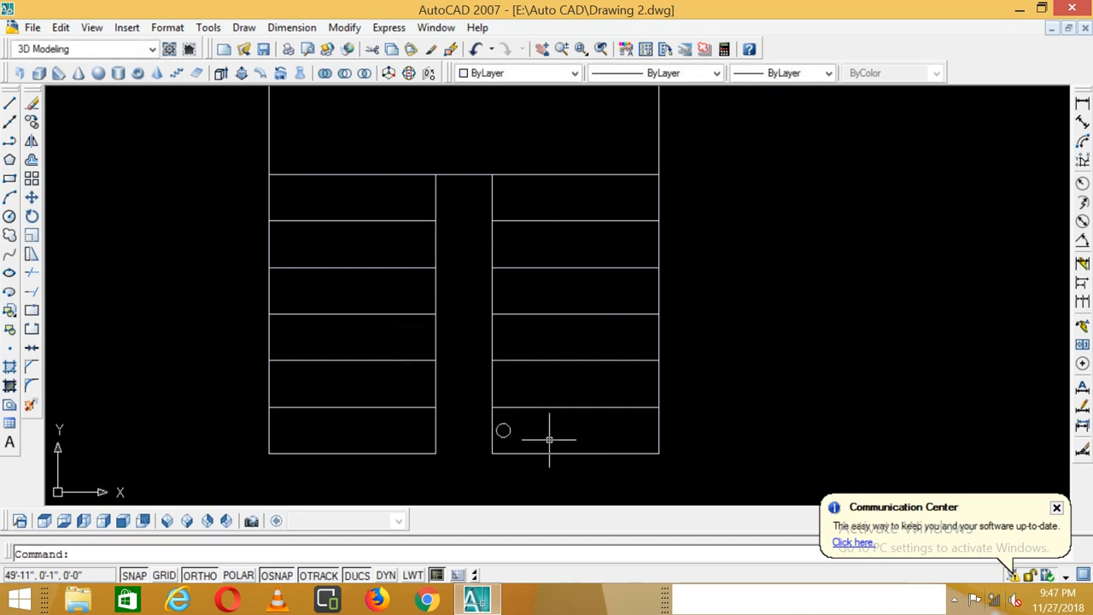
- Trace the right flight's lowest tread with a closed polyline through its four corners
scroll(525, 443, "down", 3)
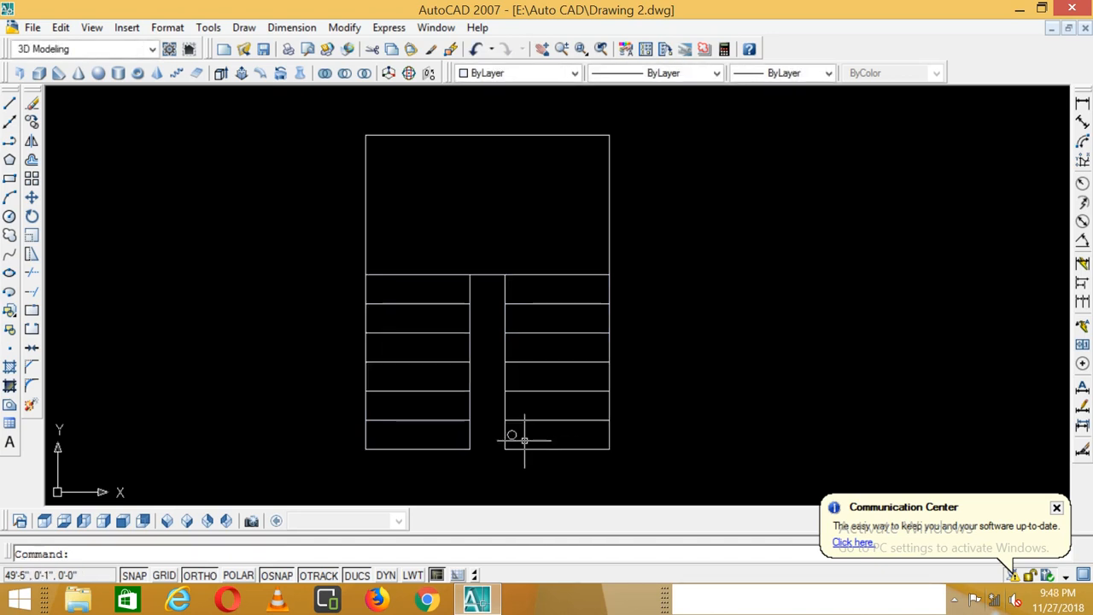
scroll(553, 435, "up", 2)
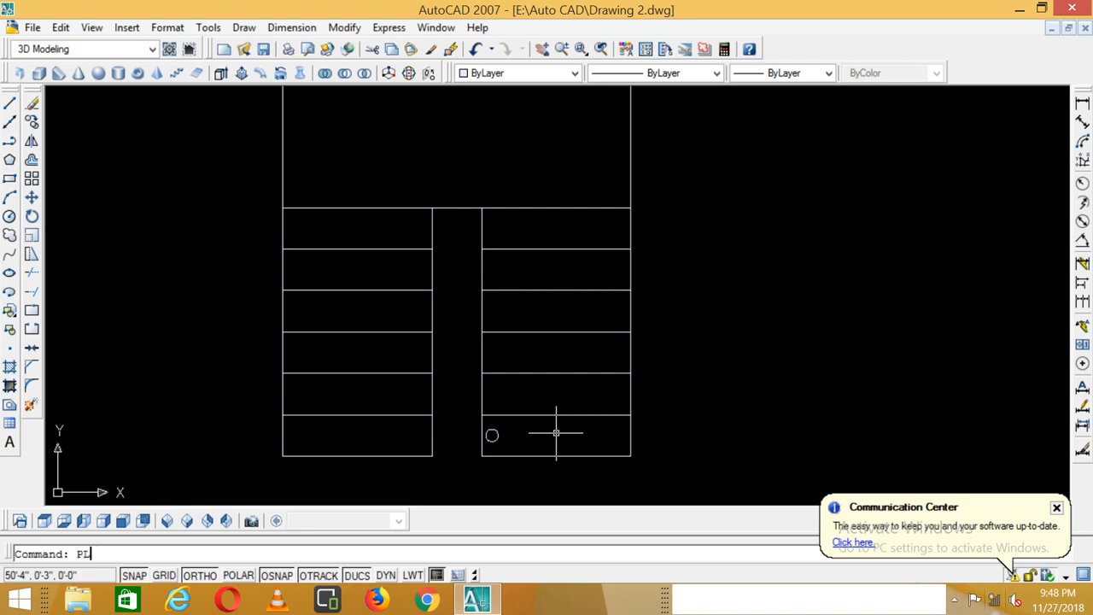
key("Return")
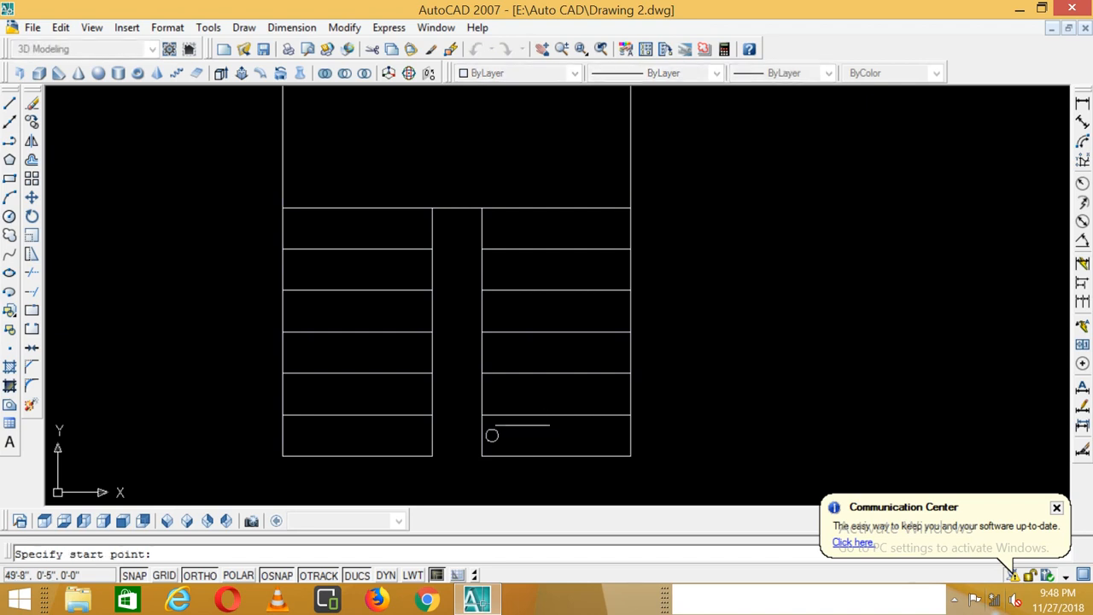
left_click(484, 415)
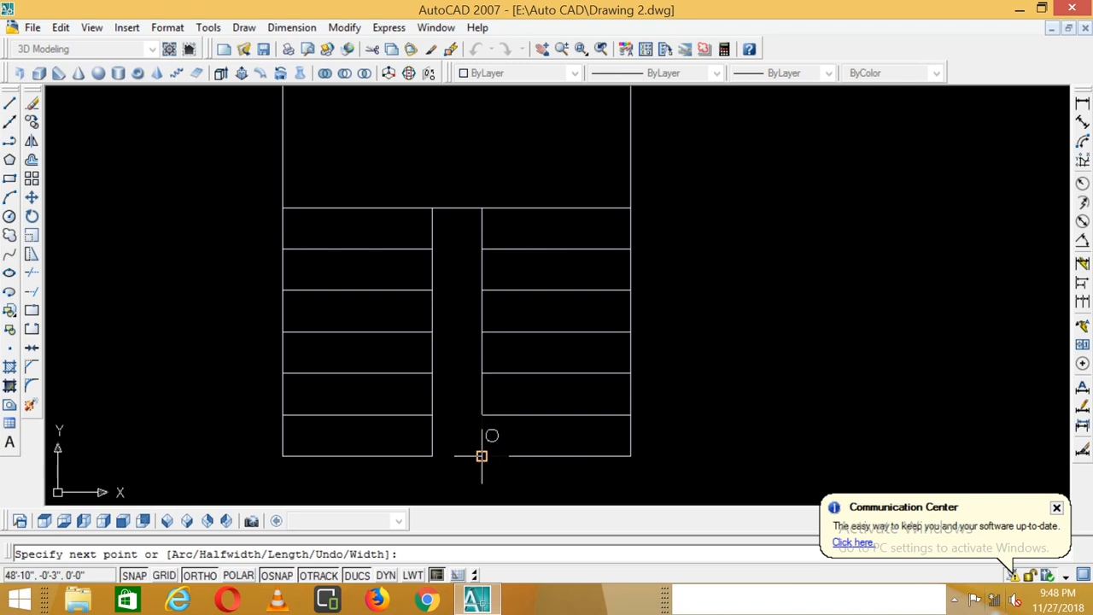
left_click(630, 415)
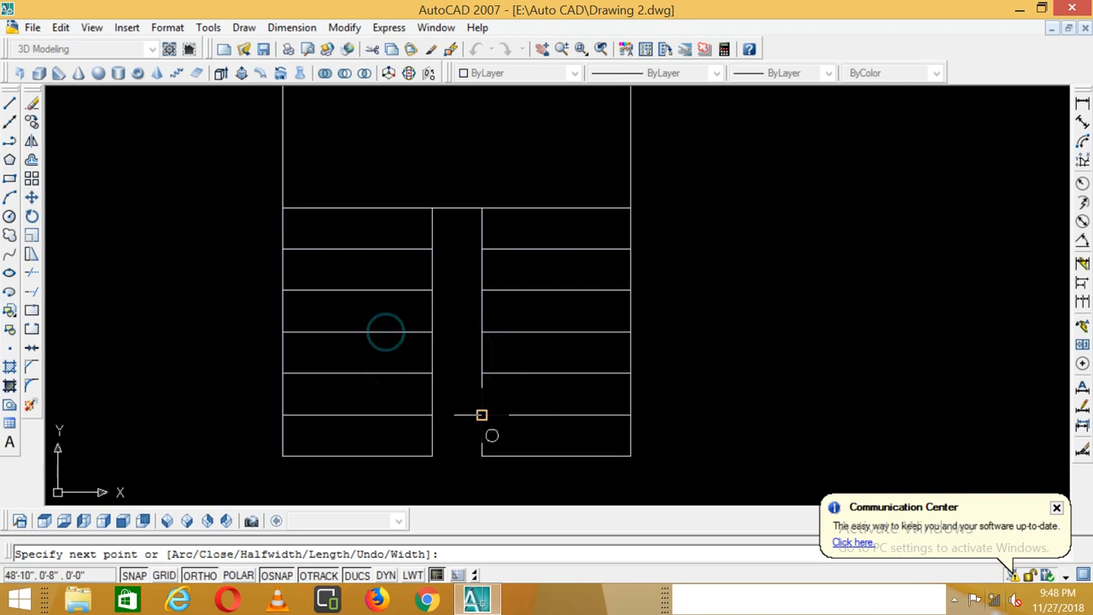
key("Return")
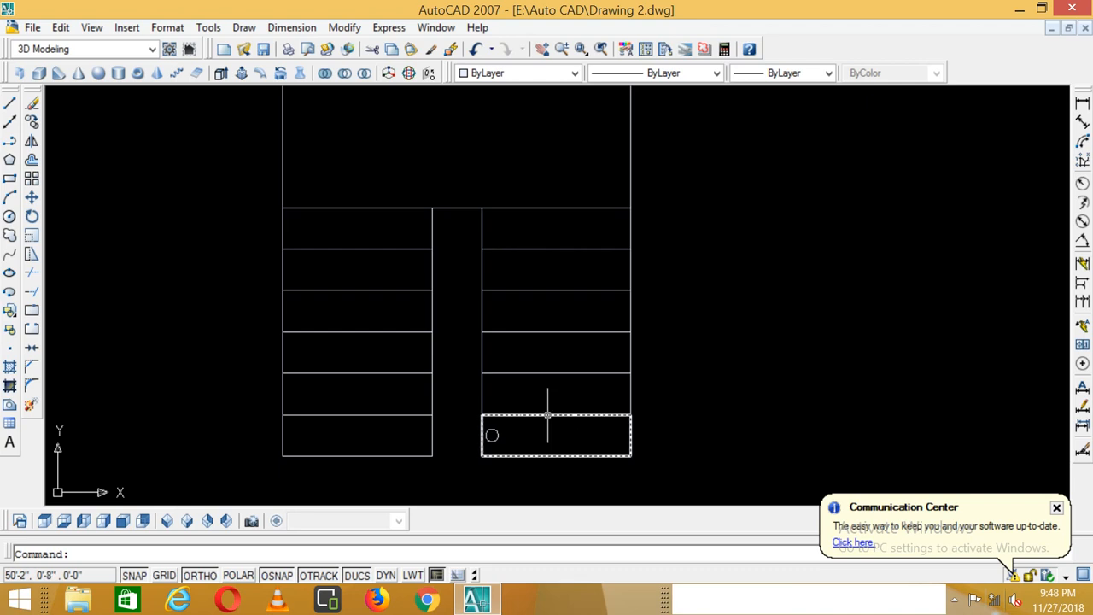
- Extrude the right flight's lowest tread outline upward 10 inches
left_click(167, 520)
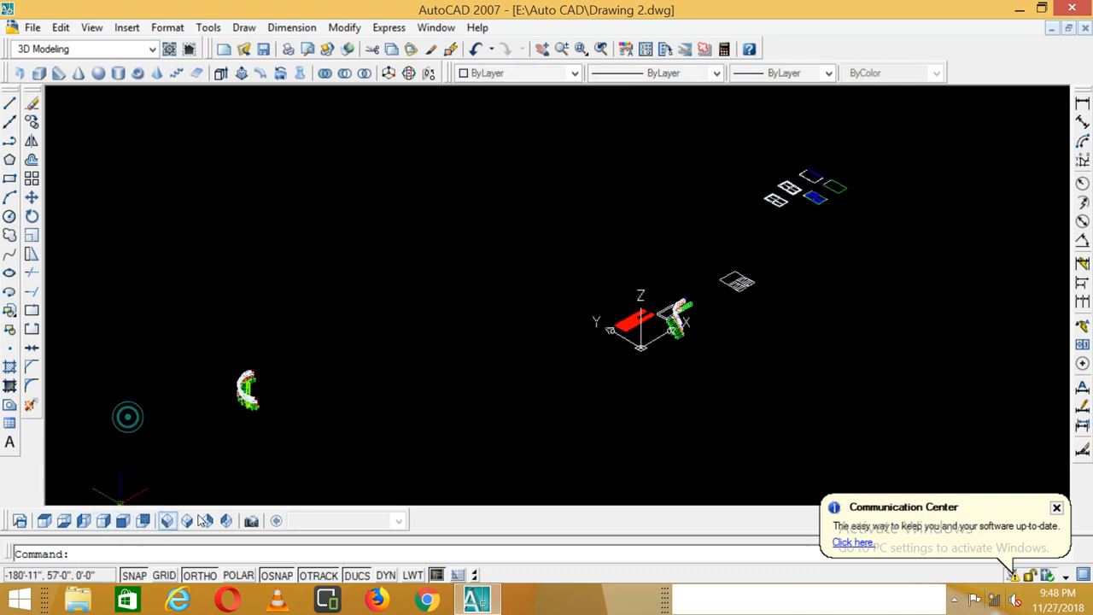
scroll(757, 335, "up", 5)
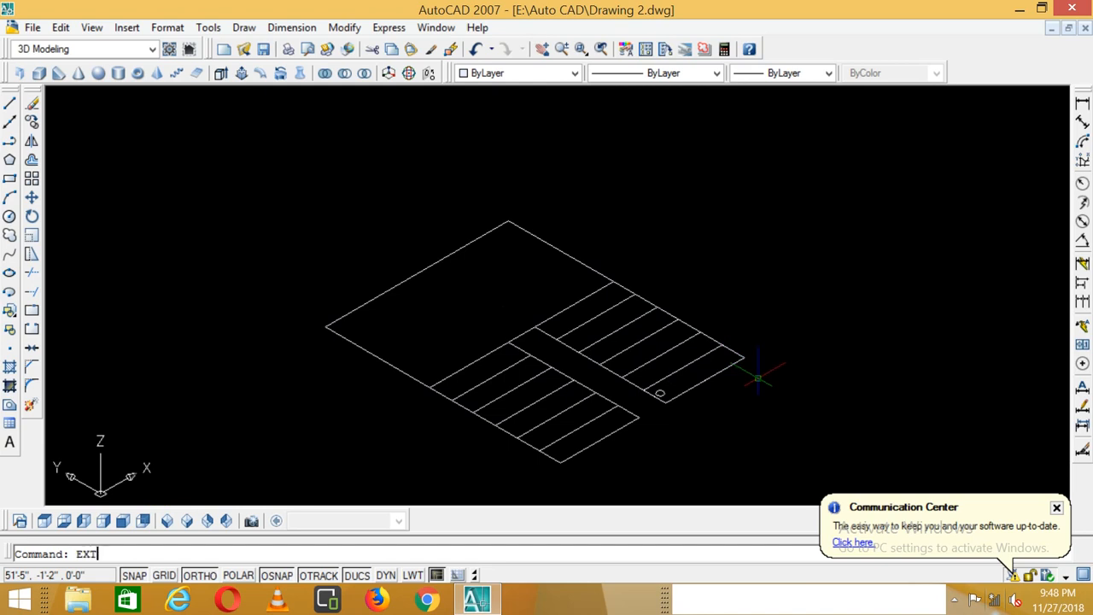
key("Return")
left_click(731, 366)
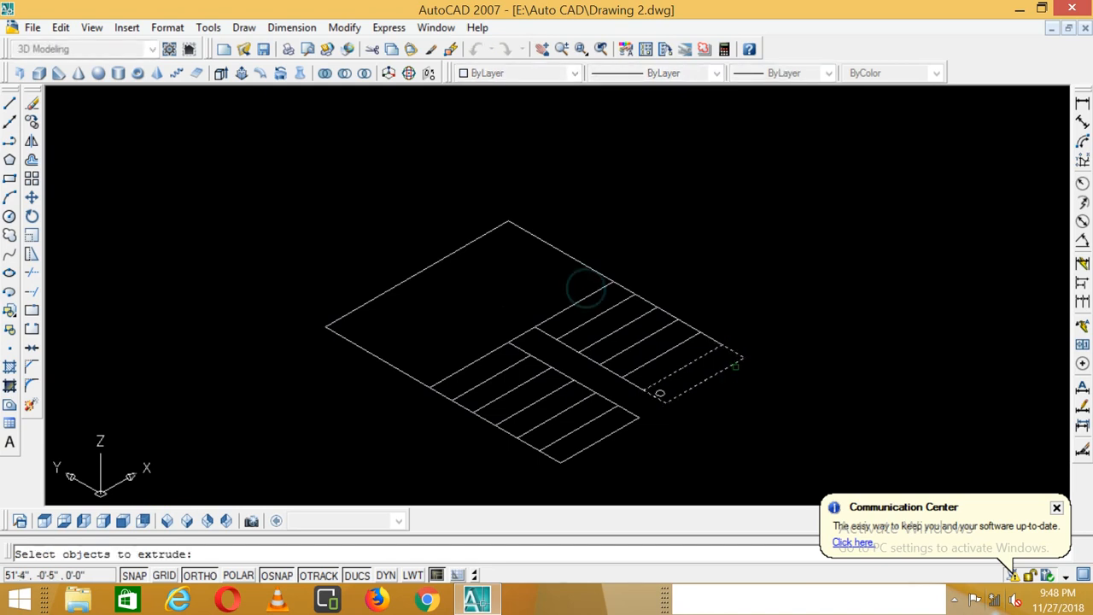
key("Return")
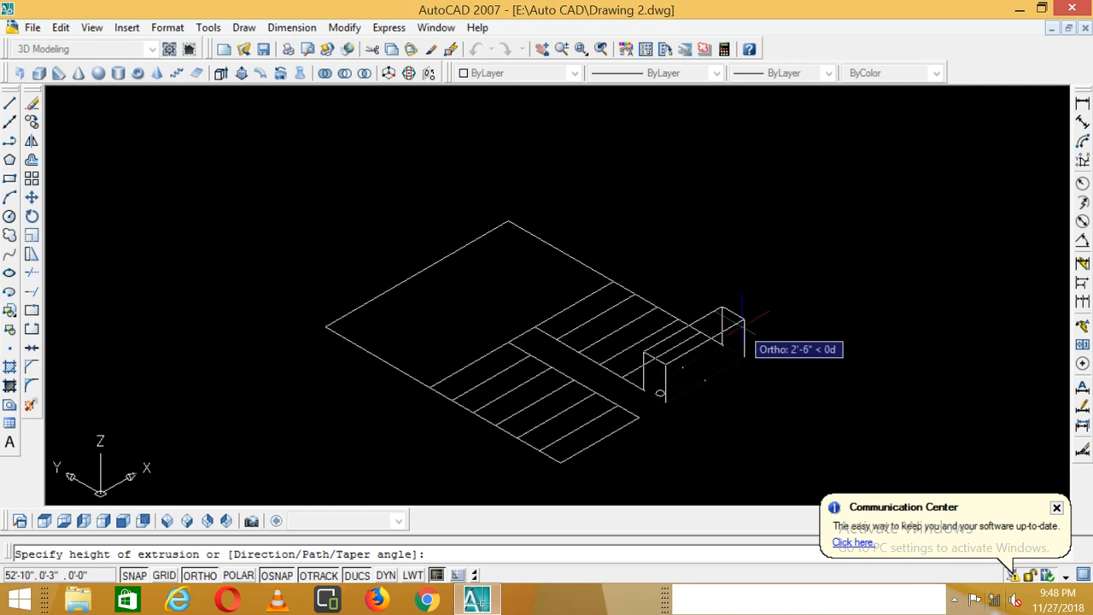
type("1")
key("Return")
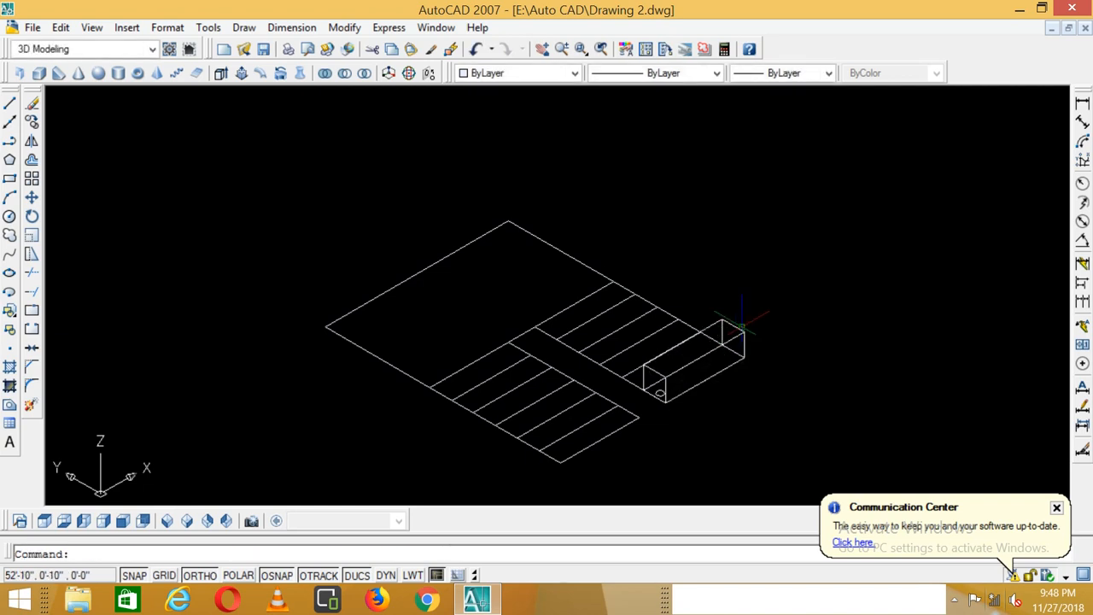
- Extrude the baluster circle on the lowest tread upward 4 feet
type("EXT")
key("Return")
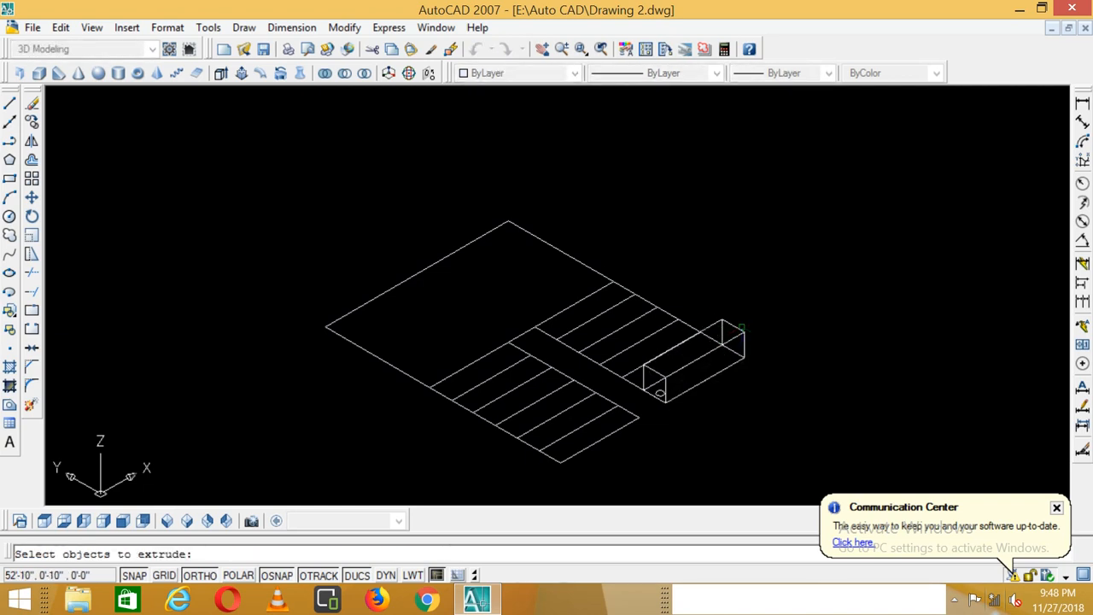
left_click(664, 389)
key("Return")
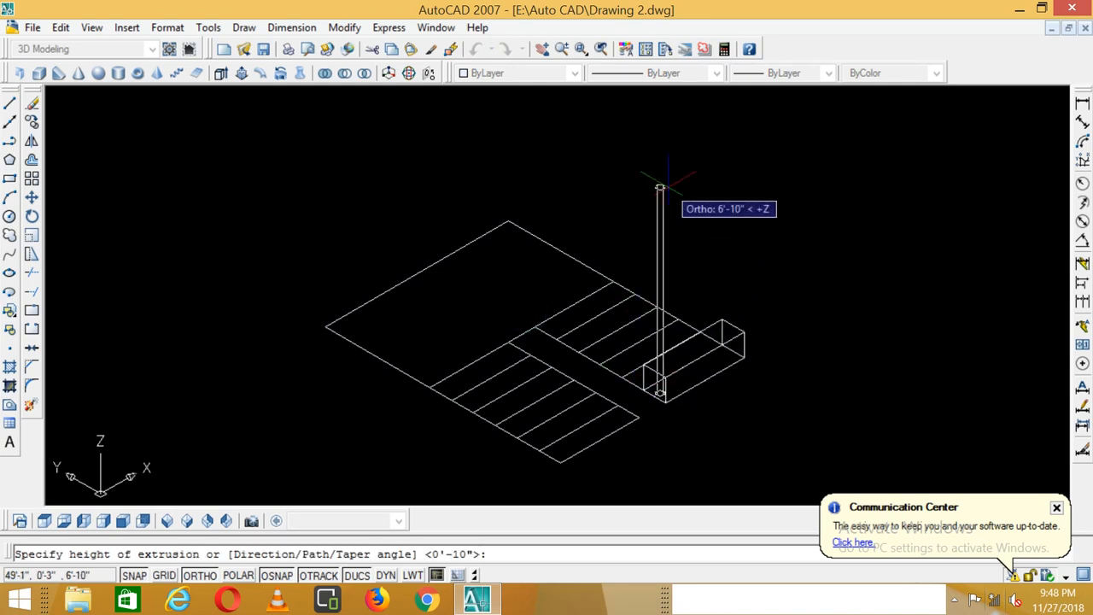
type("4'")
key("Return")
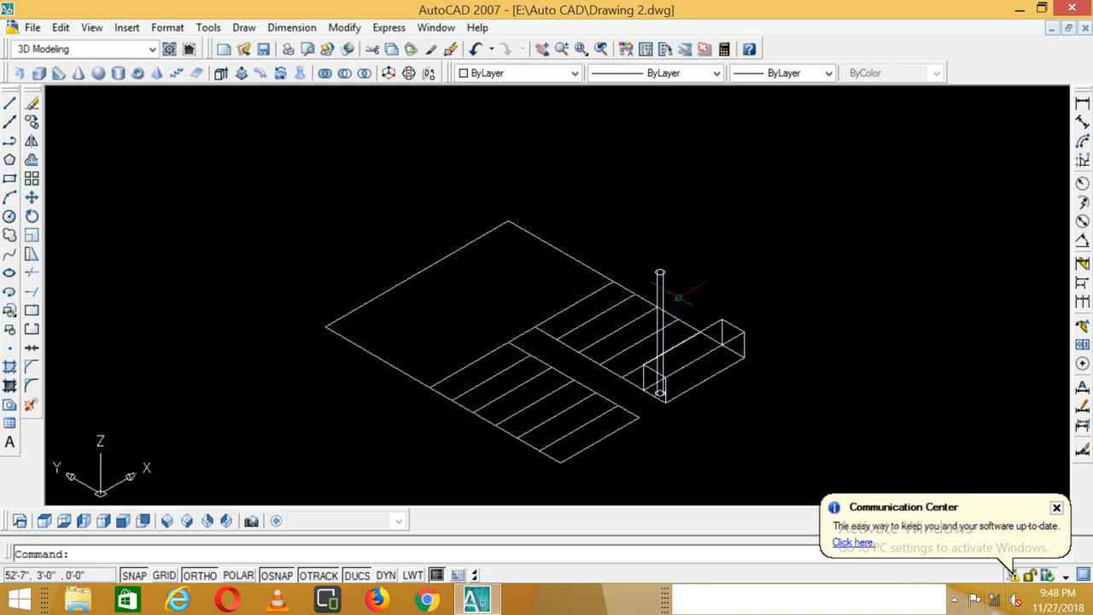
- Change the extruded tread block's colour to green
scroll(705, 318, "up", 2)
left_click(778, 345)
left_click(780, 342)
left_click(785, 346)
left_click(574, 74)
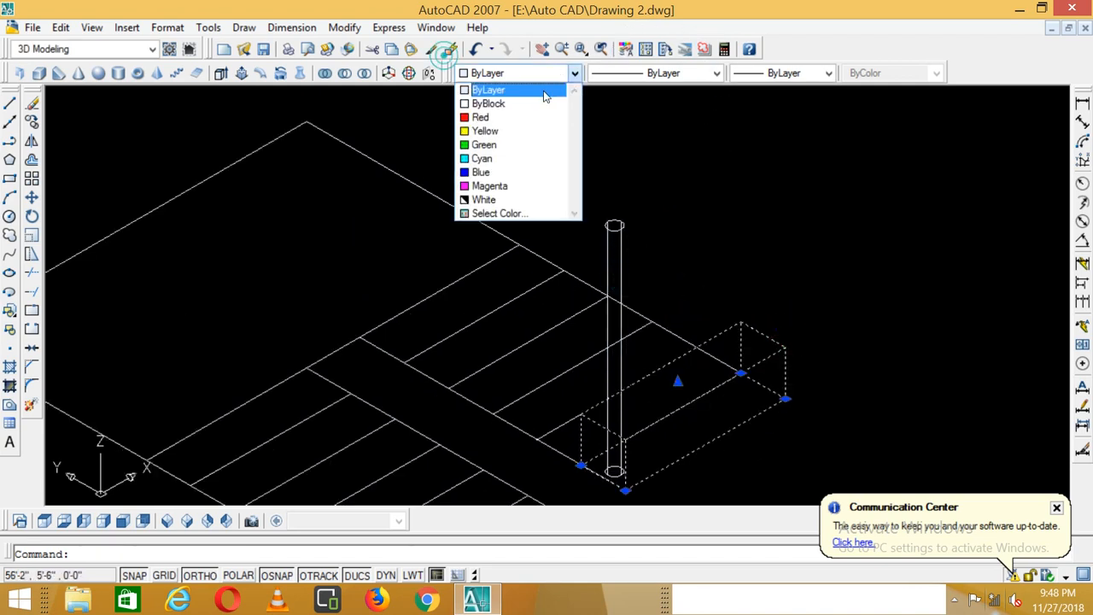
left_click(521, 146)
key("Escape")
- Change the extruded baluster's colour to red
left_click(608, 210)
left_click(575, 73)
left_click(523, 118)
key("Escape")
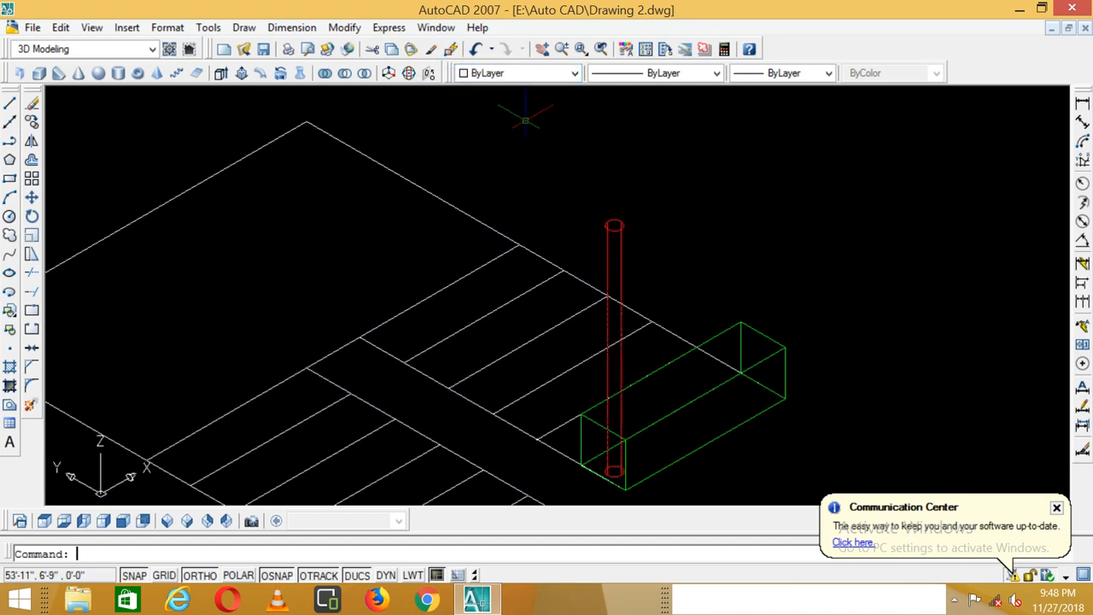
- Union the green tread block and the red baluster into a single solid
scroll(688, 229, "down", 5)
scroll(712, 290, "up", 6)
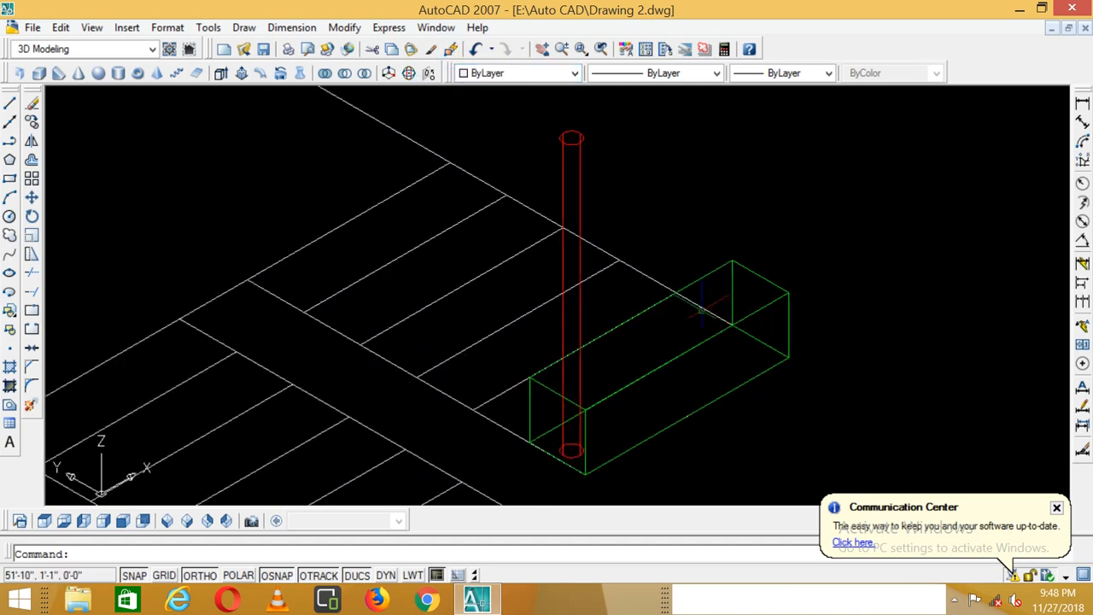
type("UN")
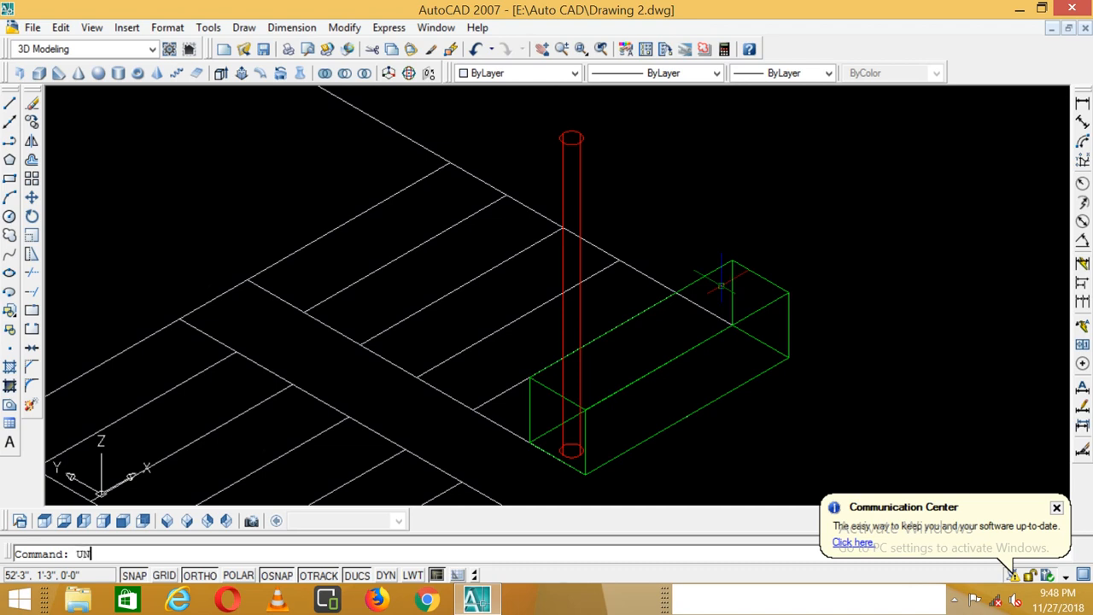
type("I")
key("Return")
left_click(694, 284)
left_click(461, 111)
left_click(482, 112)
left_click(535, 164)
left_click(600, 144)
left_click(615, 137)
left_click(537, 164)
key("Return")
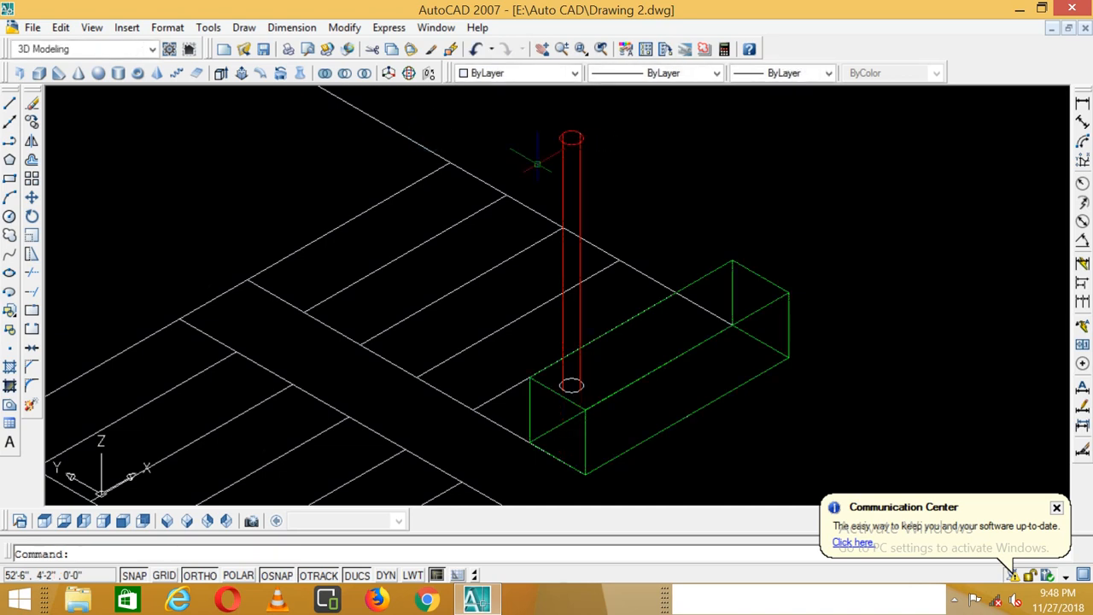
- Copy the joined tread and baluster from its inner upper corner onto each of the five remaining treads of the right flight
scroll(597, 218, "down", 2)
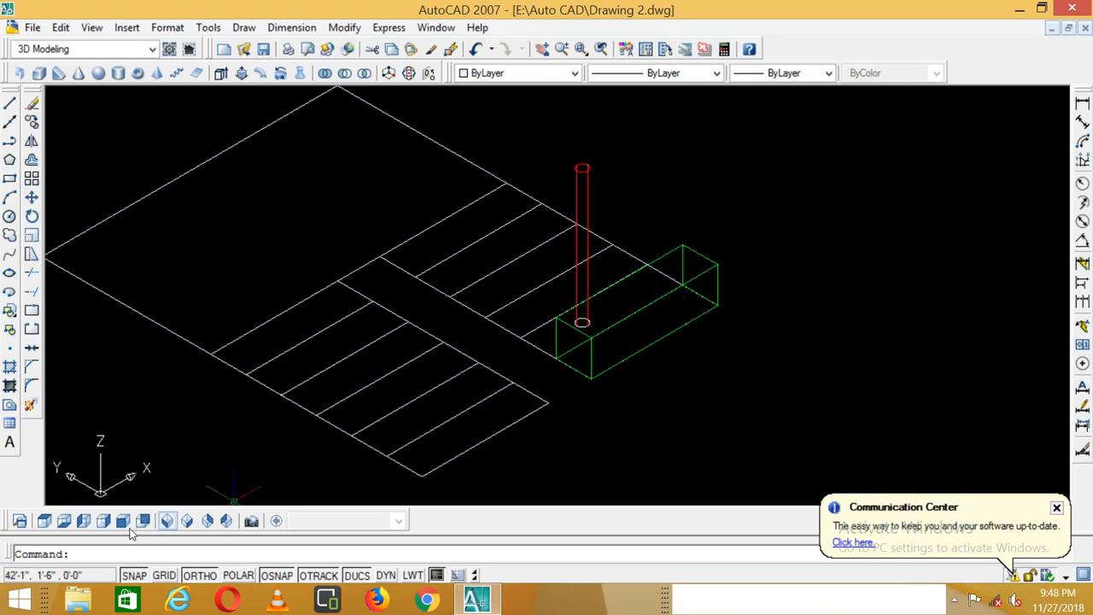
left_click(63, 522)
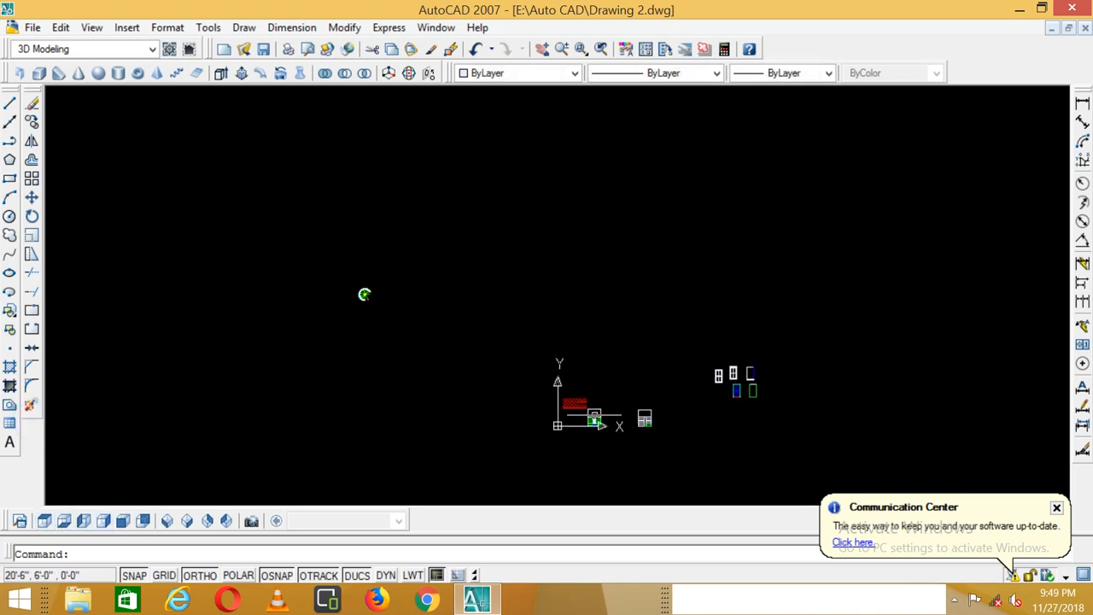
scroll(255, 324, "up", 3)
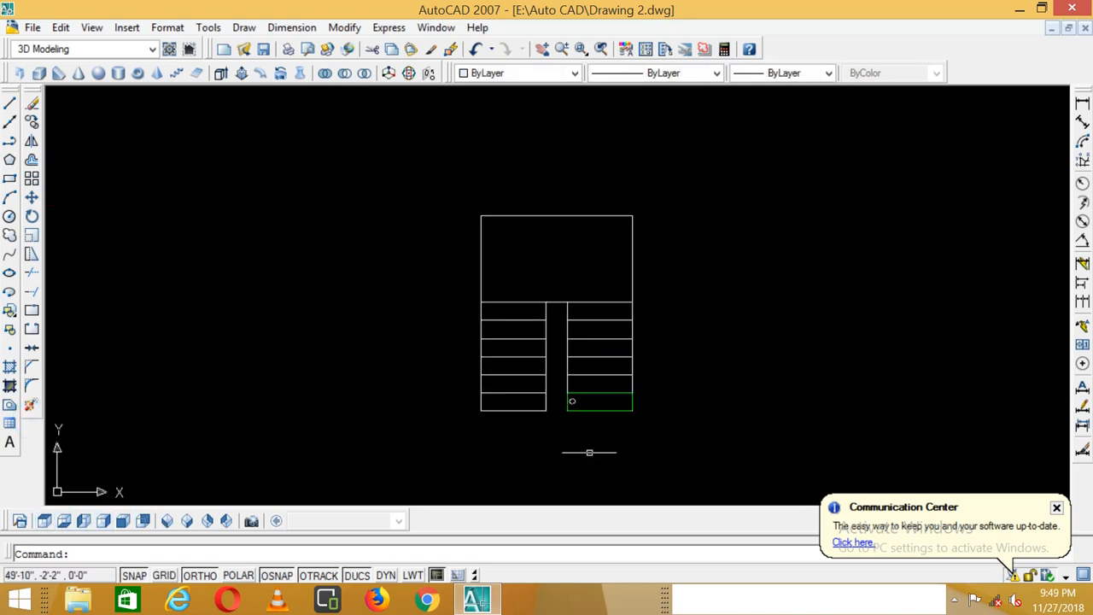
scroll(592, 449, "up", 1)
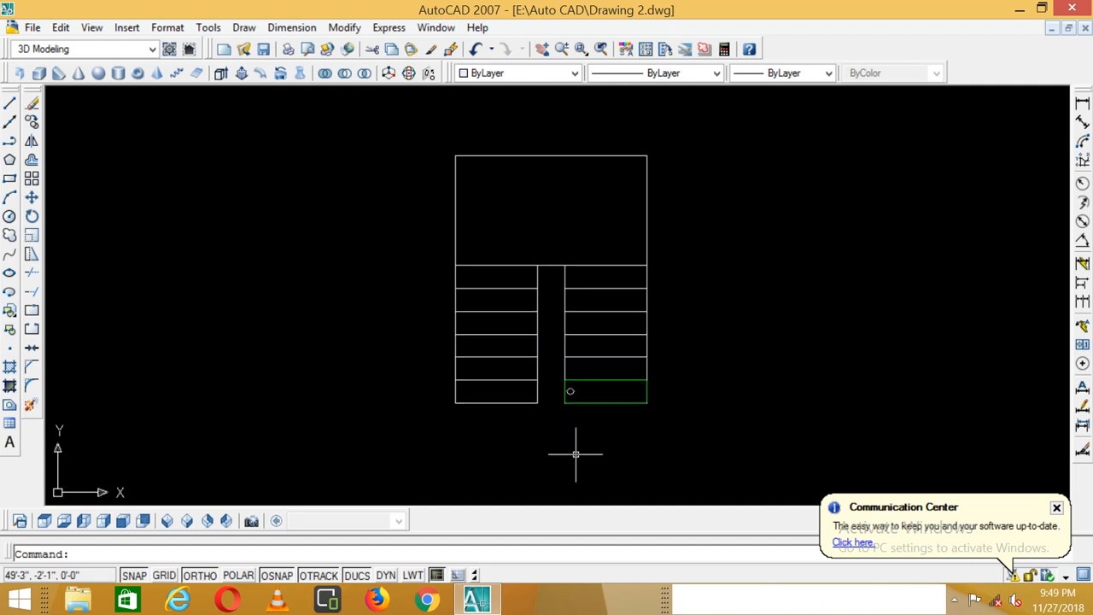
type("O")
key("Return")
left_click(571, 391)
key("Return")
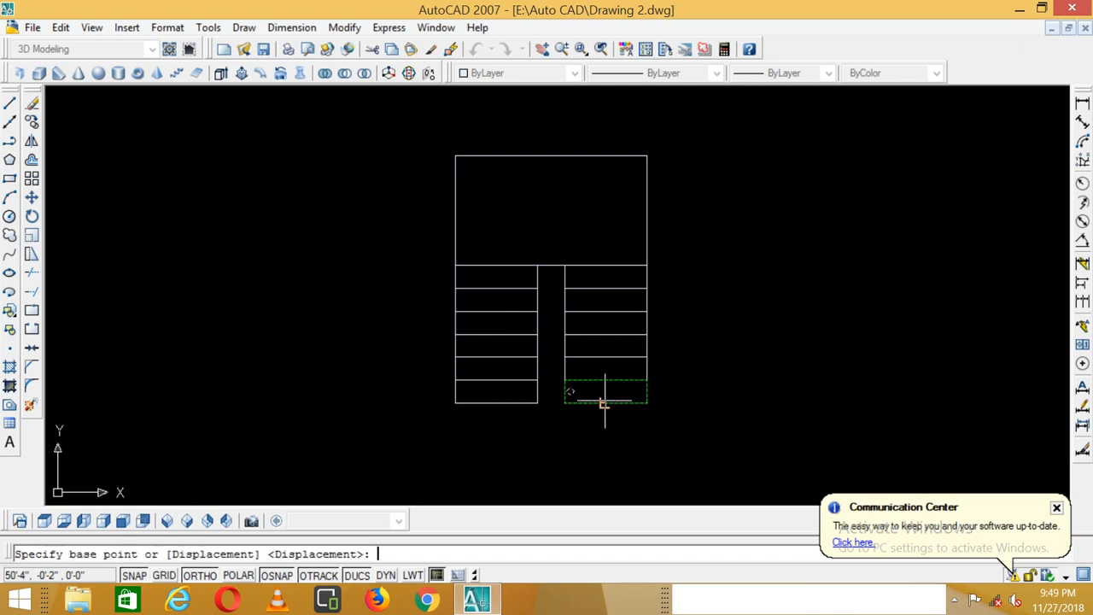
left_click(564, 380)
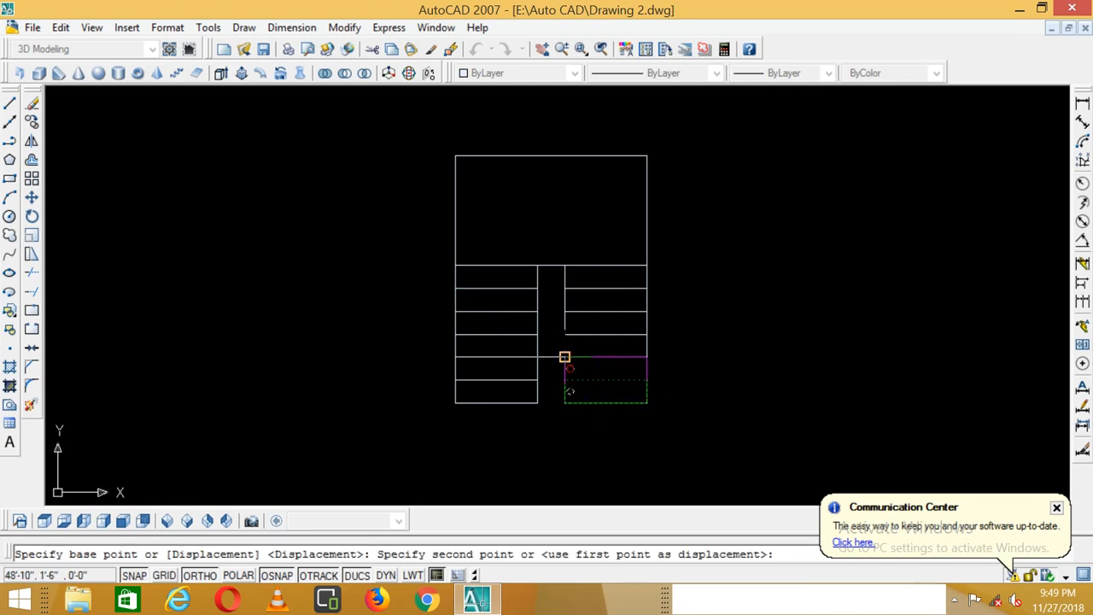
left_click(564, 357)
left_click(564, 334)
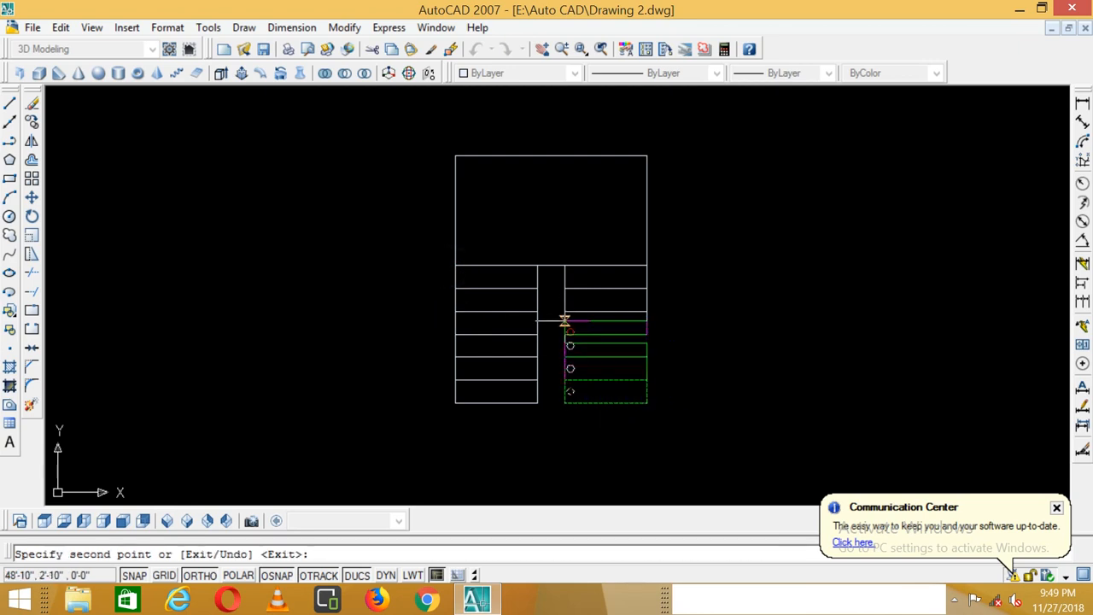
left_click(564, 311)
left_click(564, 287)
left_click(565, 264)
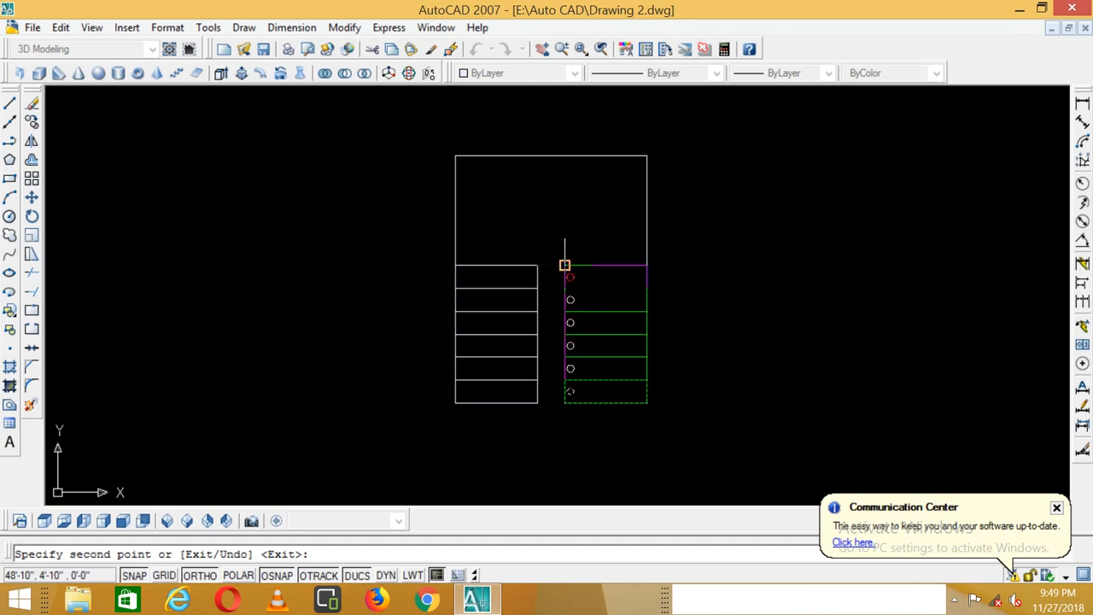
key("Return")
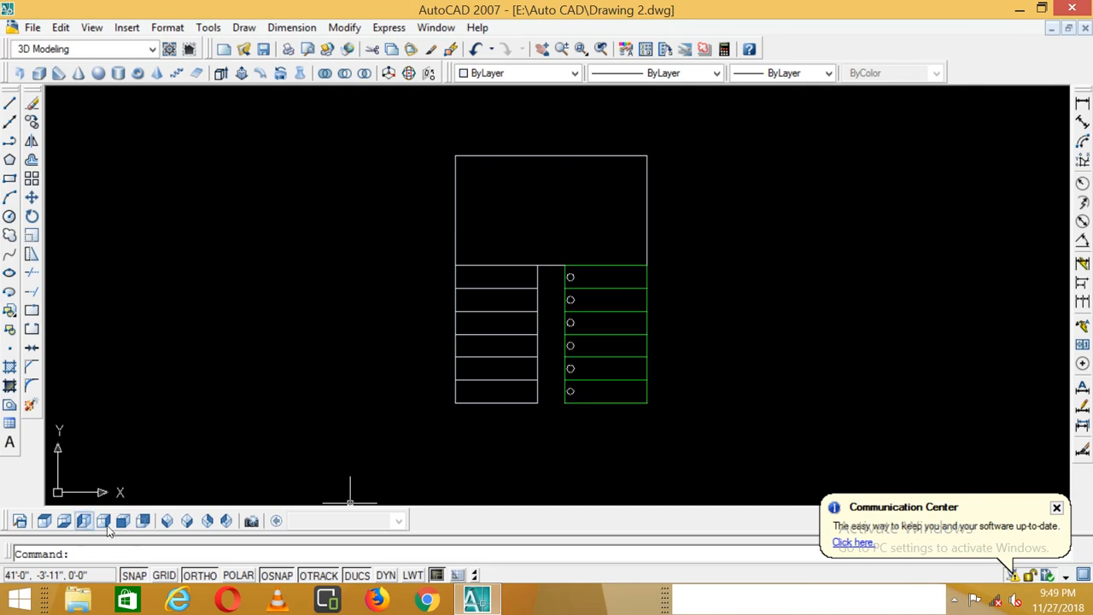
- Mirror the right flight's six tread solids onto the left flight about a vertical line through the gap's midpoint, keeping the originals
left_click(165, 521)
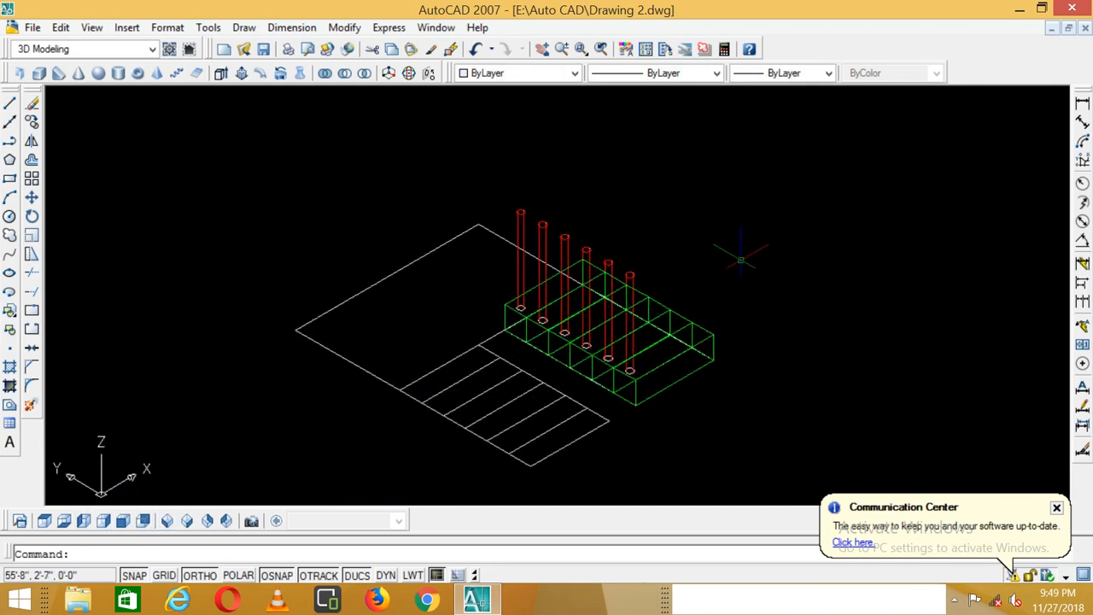
left_click(44, 520)
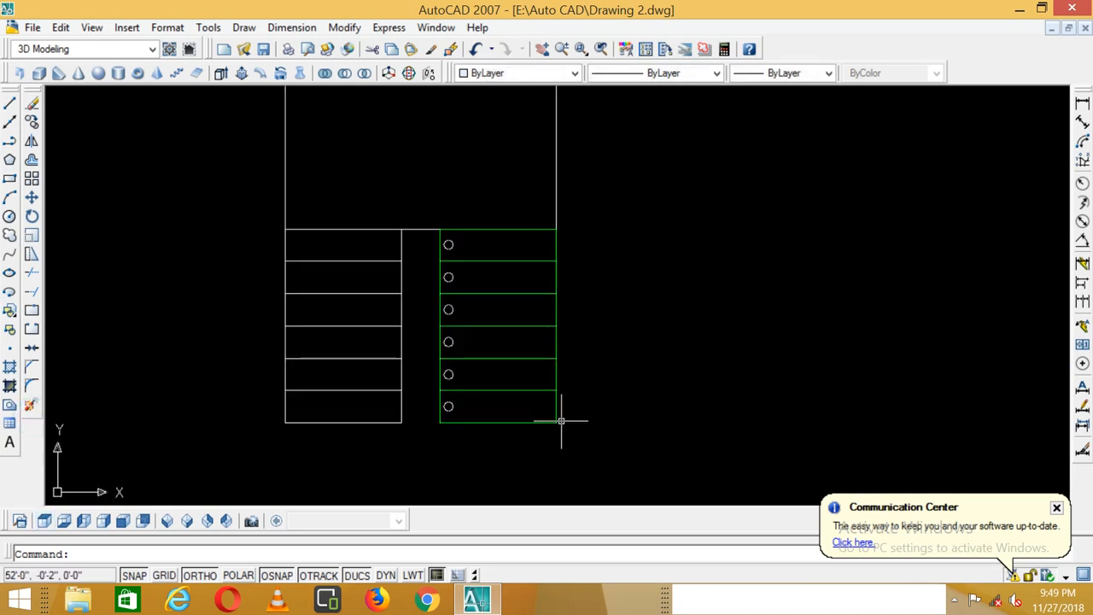
key("Return")
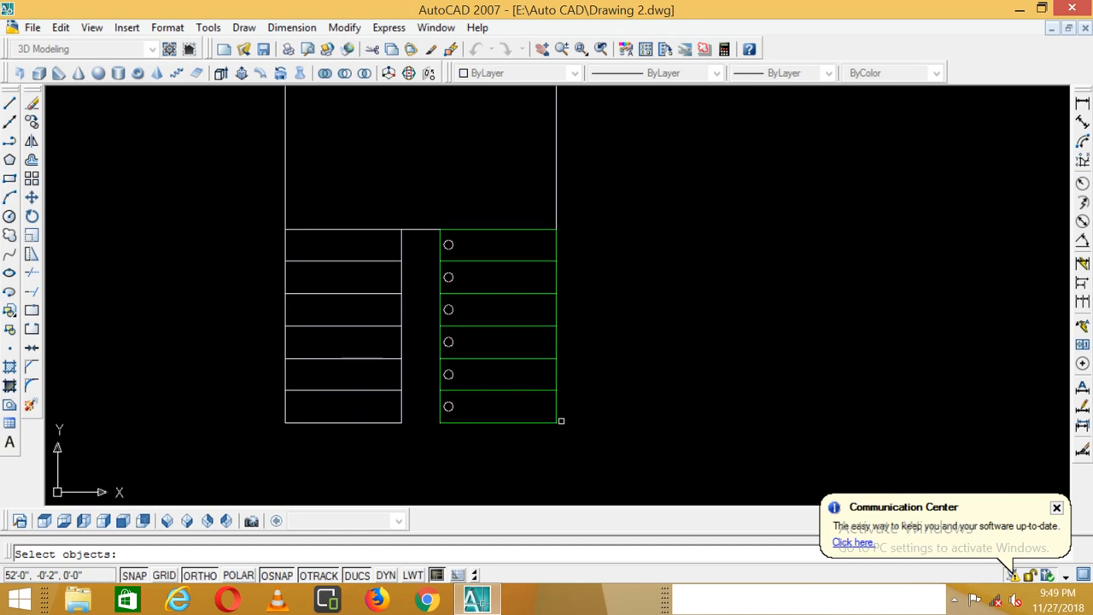
left_click(583, 248)
left_click(498, 415)
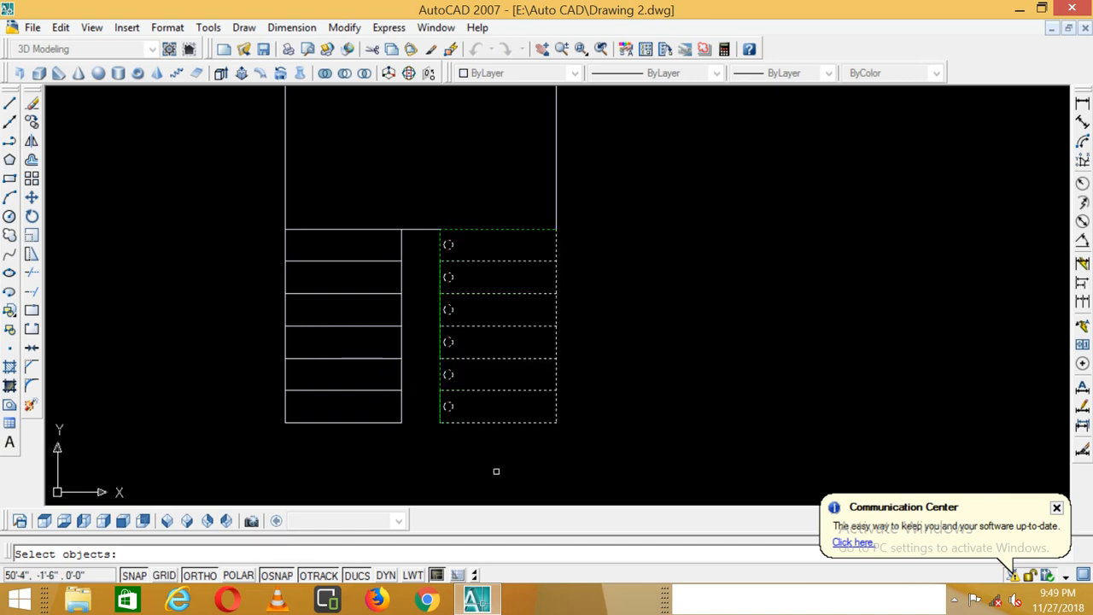
key("Return")
left_click(420, 228)
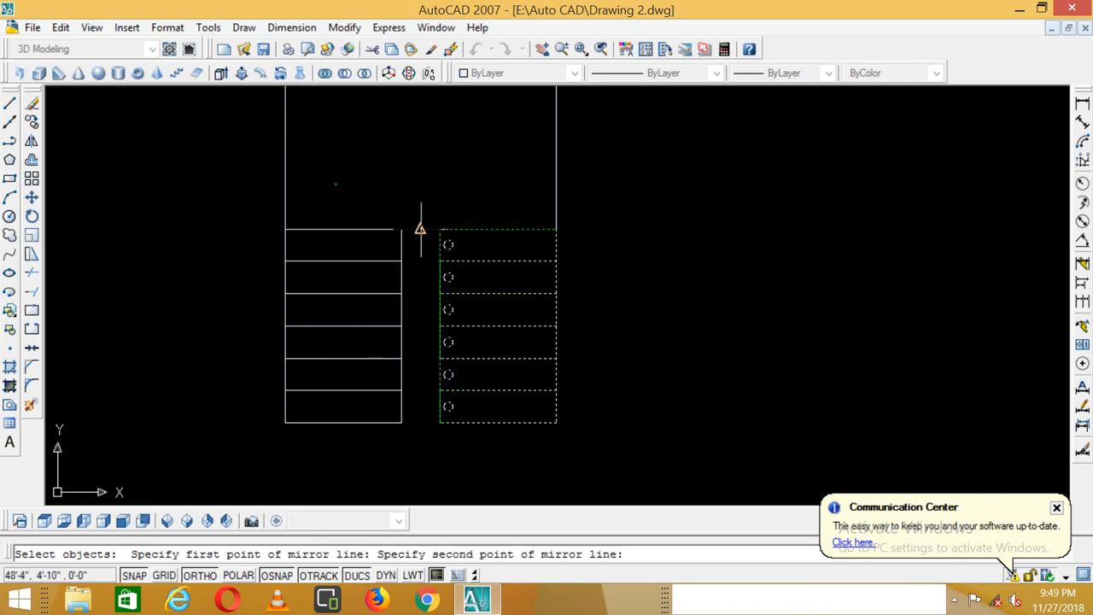
left_click(421, 456)
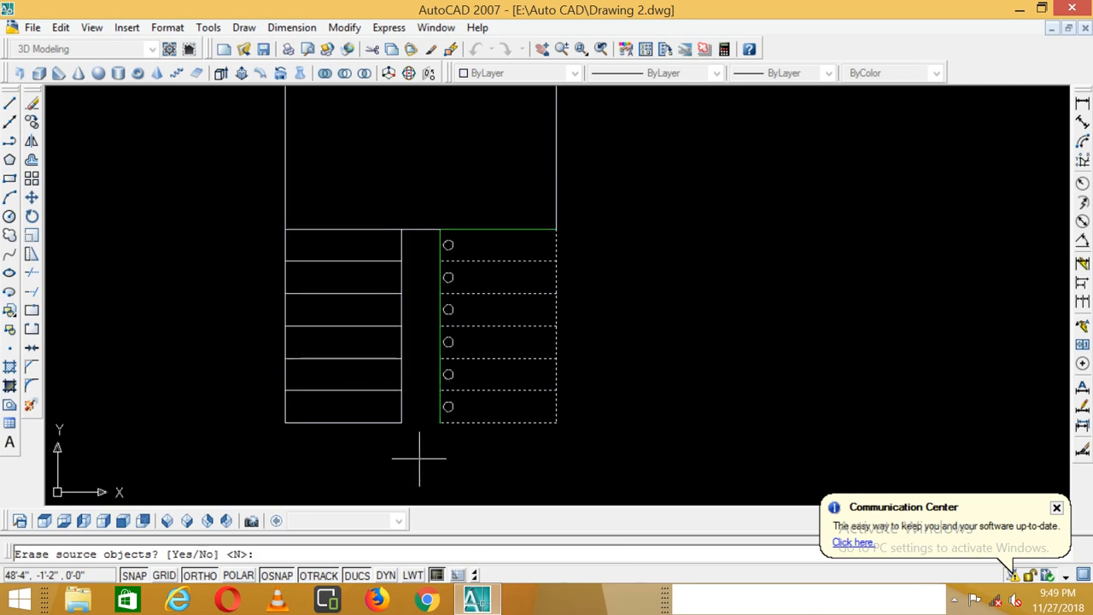
key("Return")
scroll(417, 434, "down", 1)
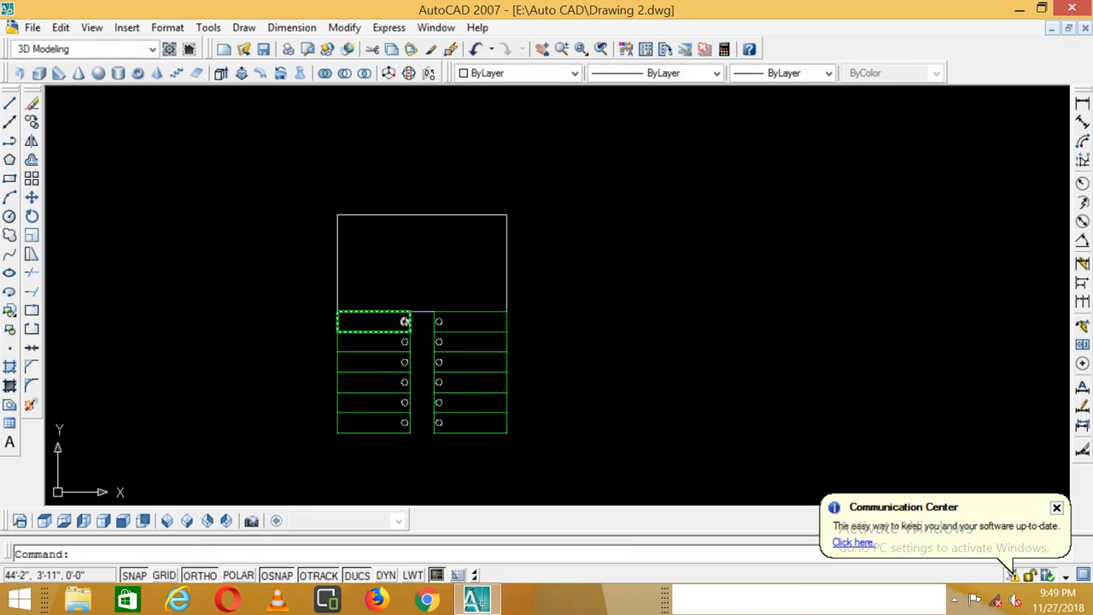
- Show the plan in southwest isometric view and convert the landing's four outline edges into a single region
left_click(167, 521)
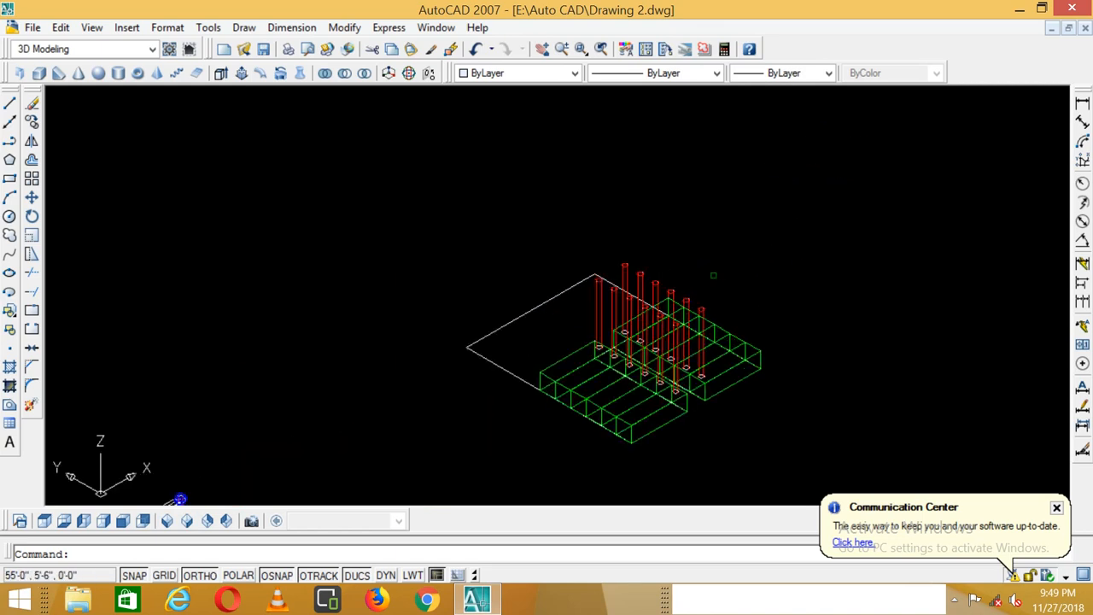
scroll(632, 314, "up", 3)
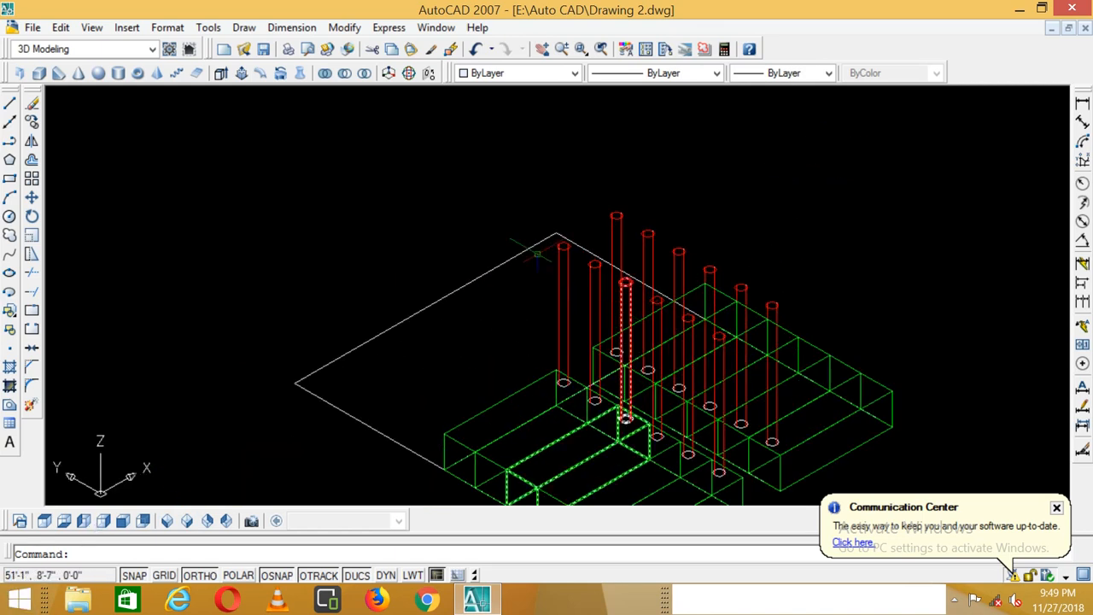
left_click(8, 405)
left_click(495, 246)
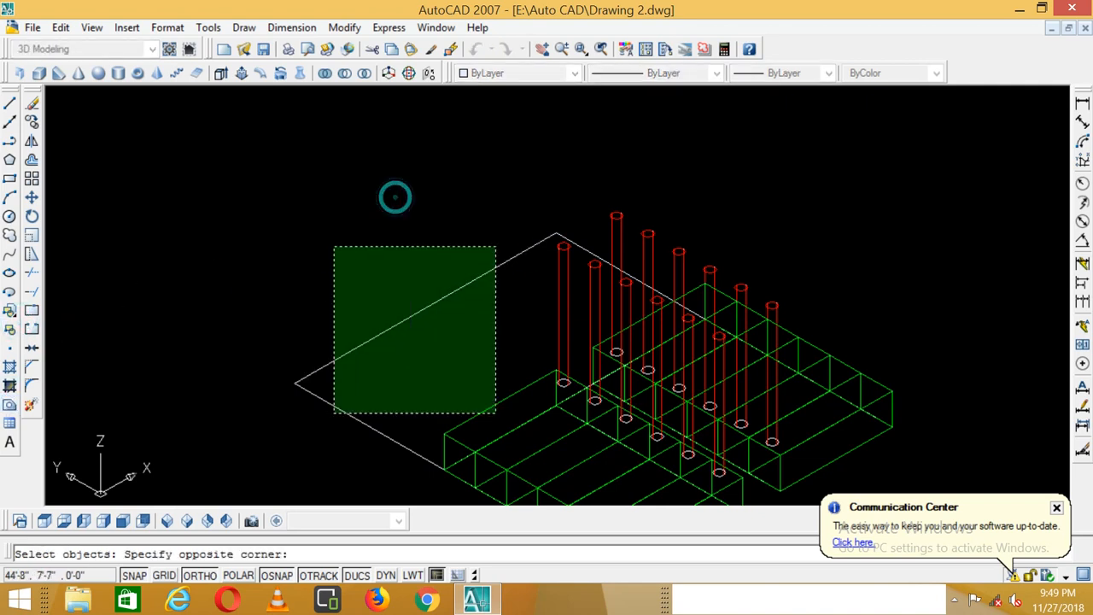
left_click(344, 368)
left_click(336, 388)
left_click(316, 417)
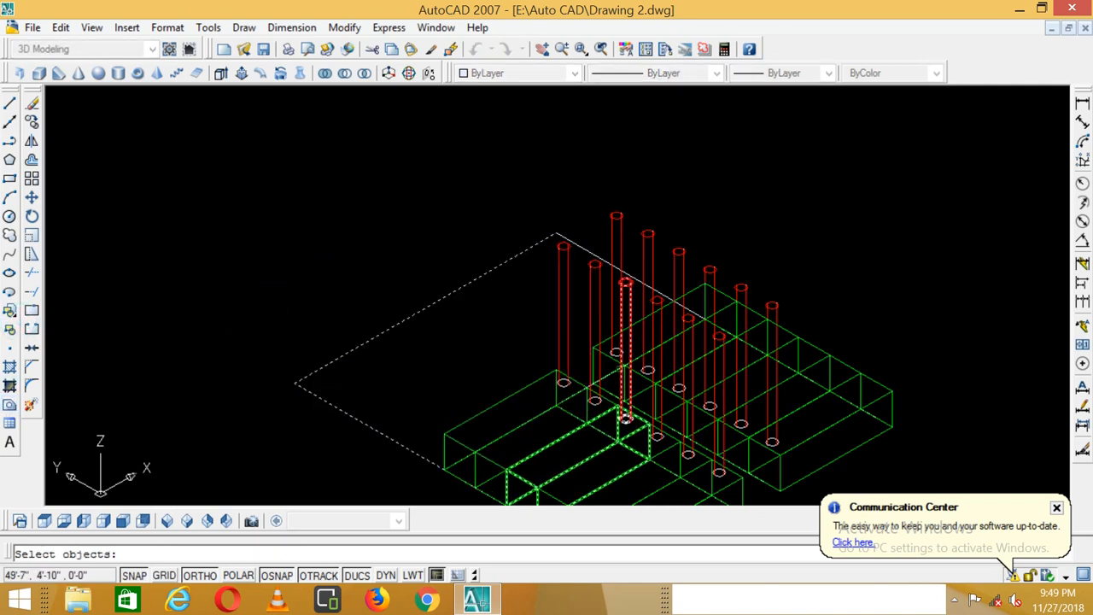
scroll(615, 351, "up", 6)
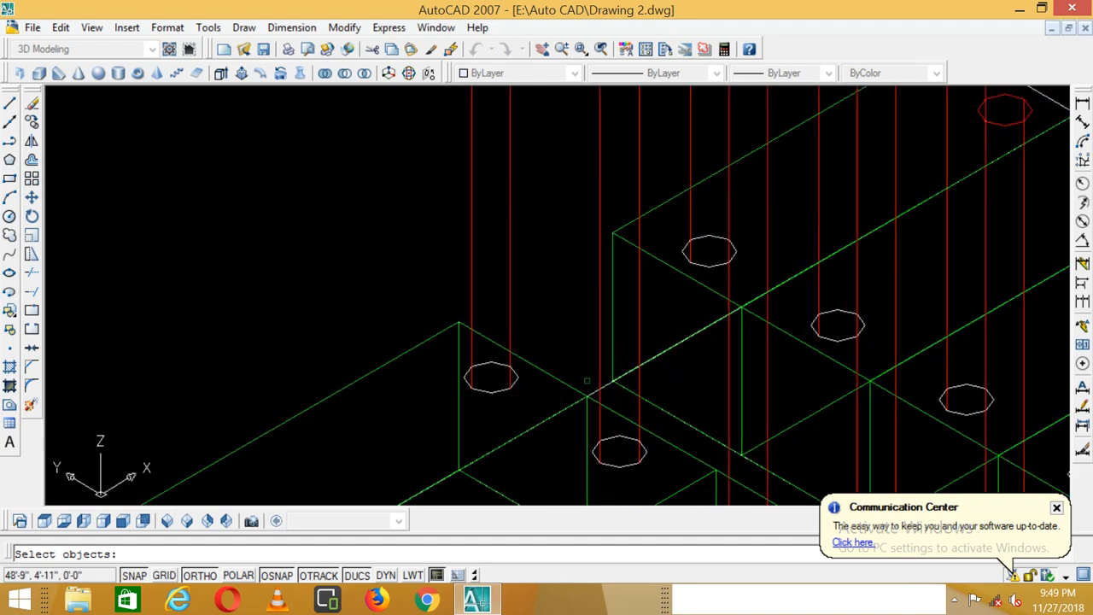
scroll(593, 386, "down", 5)
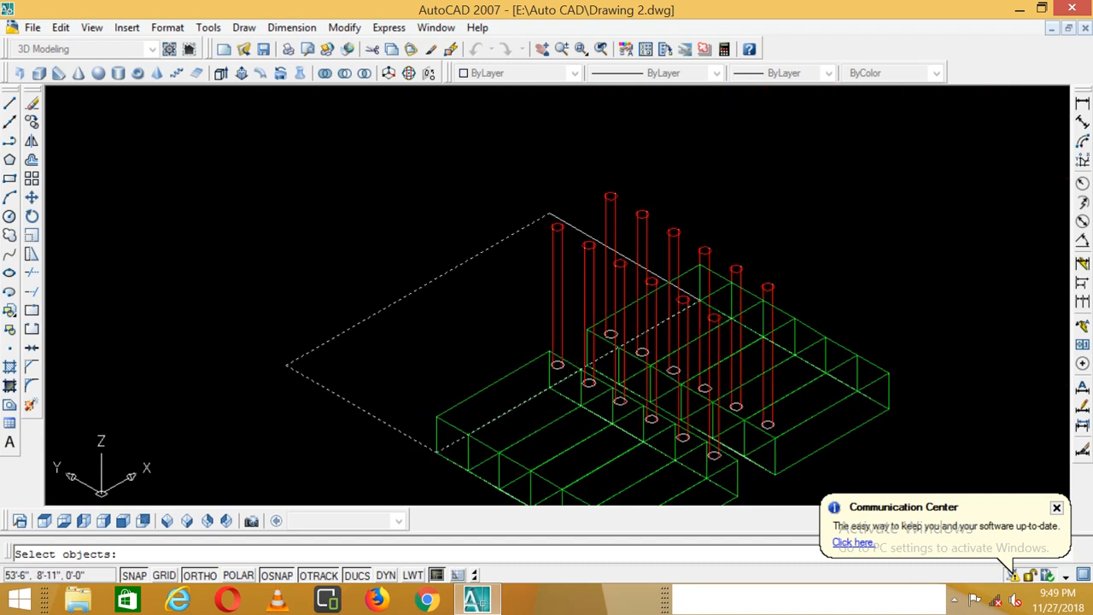
left_click(577, 230)
key("Return")
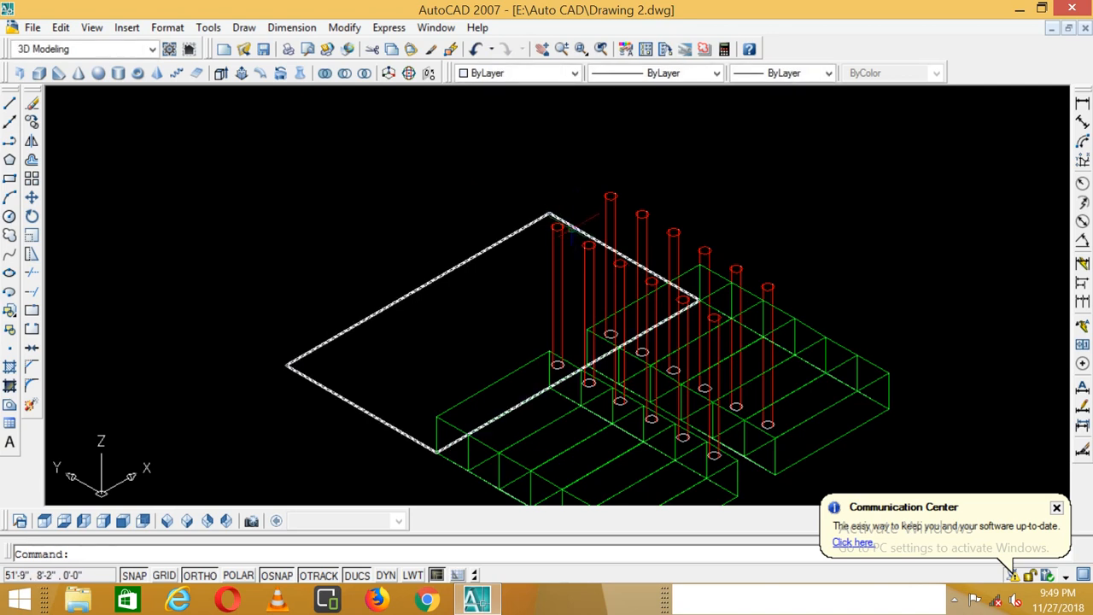
- Extrude the landing region upward to a height of 10
type("EXT")
key("Return")
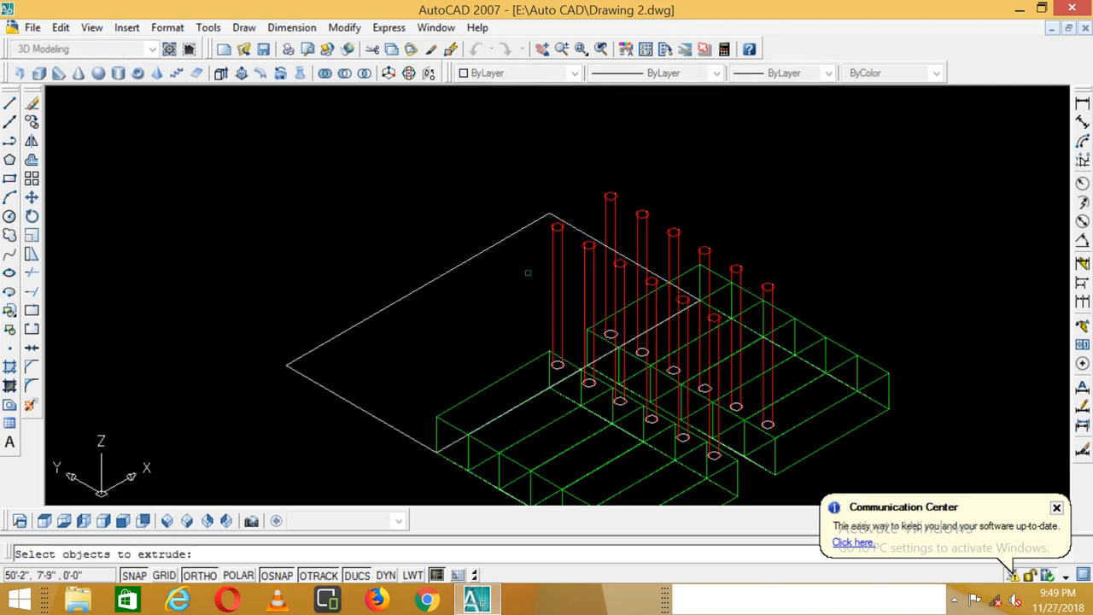
left_click(536, 227)
key("Return")
type("1")
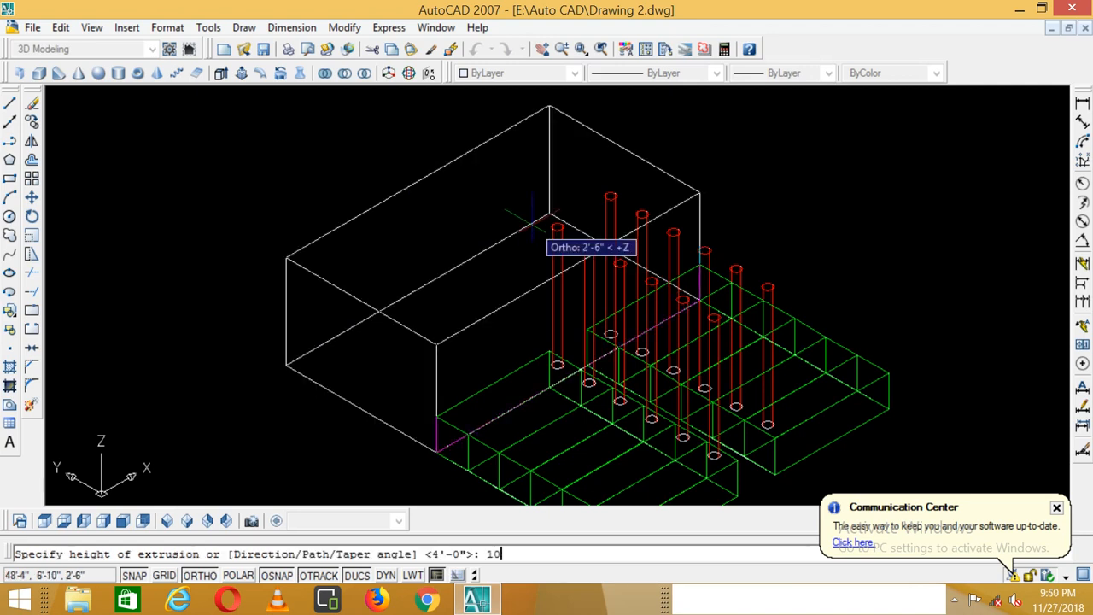
type("0")
key("Return")
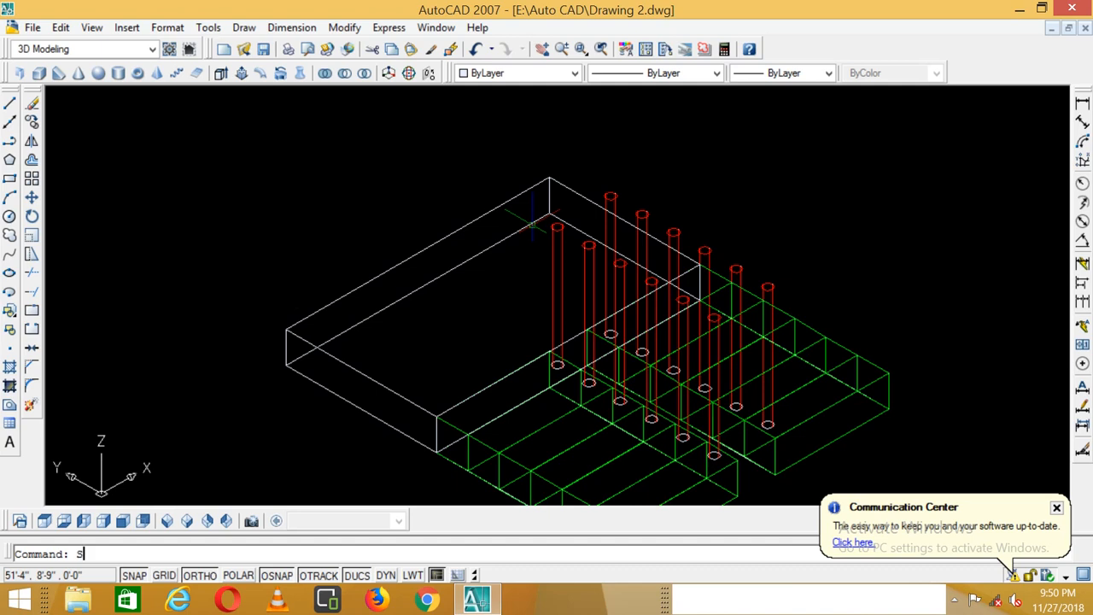
- Display the staircase model shaded with the SHADE command and check the landing against both flights
type("SHADE")
key("Return")
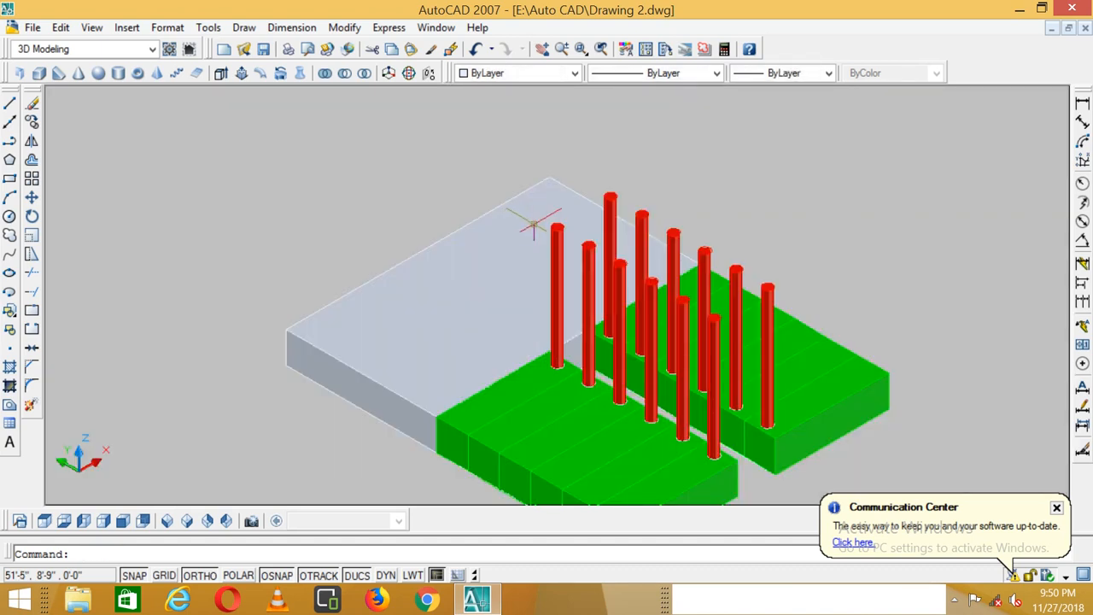
scroll(532, 225, "down", 4)
scroll(596, 273, "up", 3)
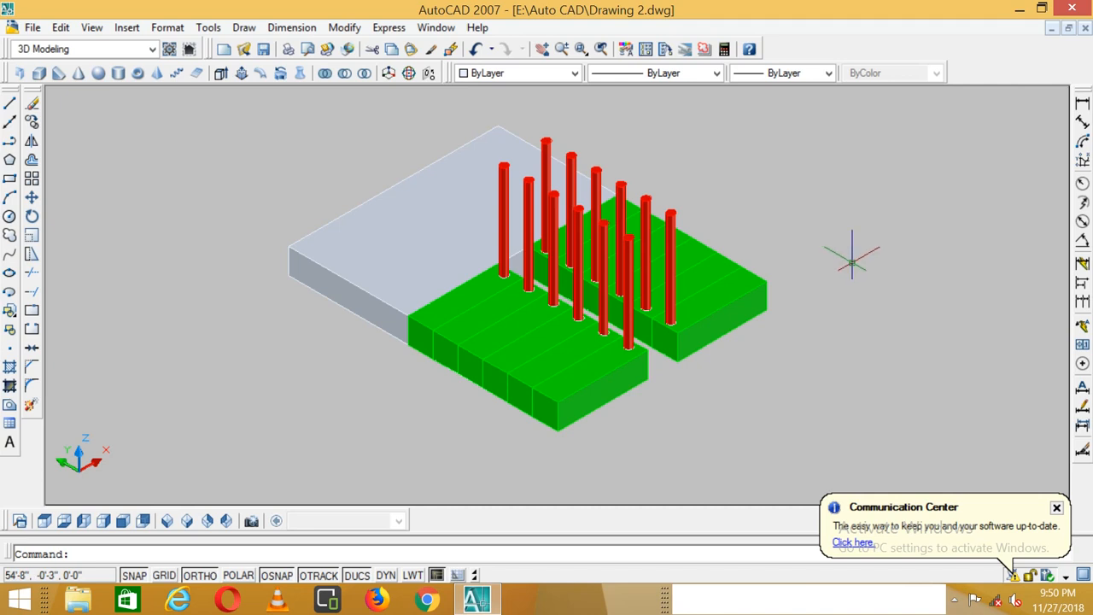
scroll(839, 298, "down", 3)
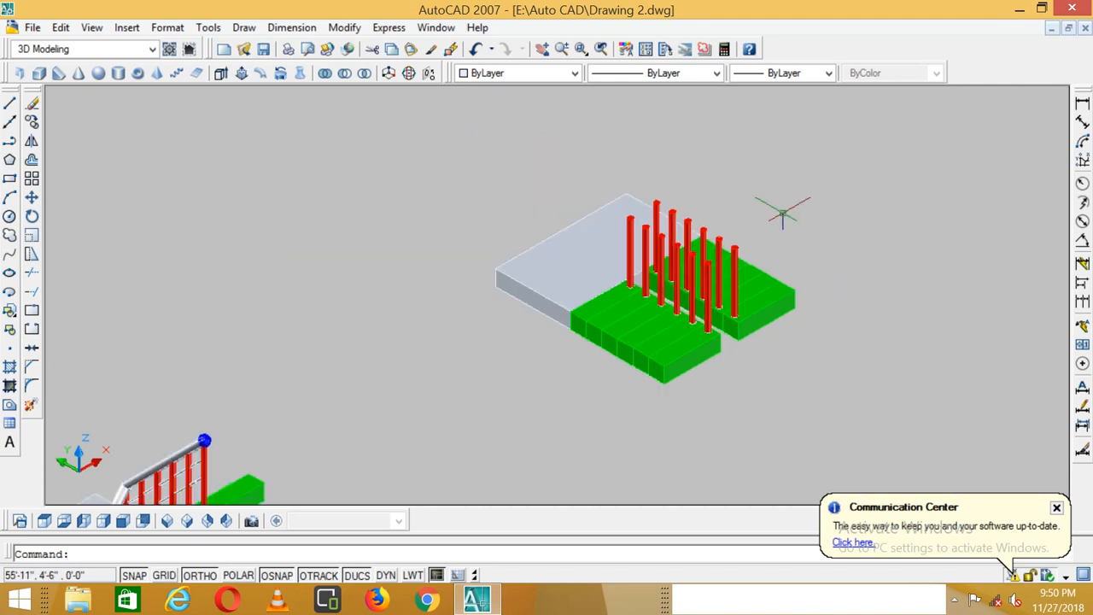
scroll(780, 215, "up", 4)
scroll(732, 182, "down", 4)
scroll(749, 196, "up", 3)
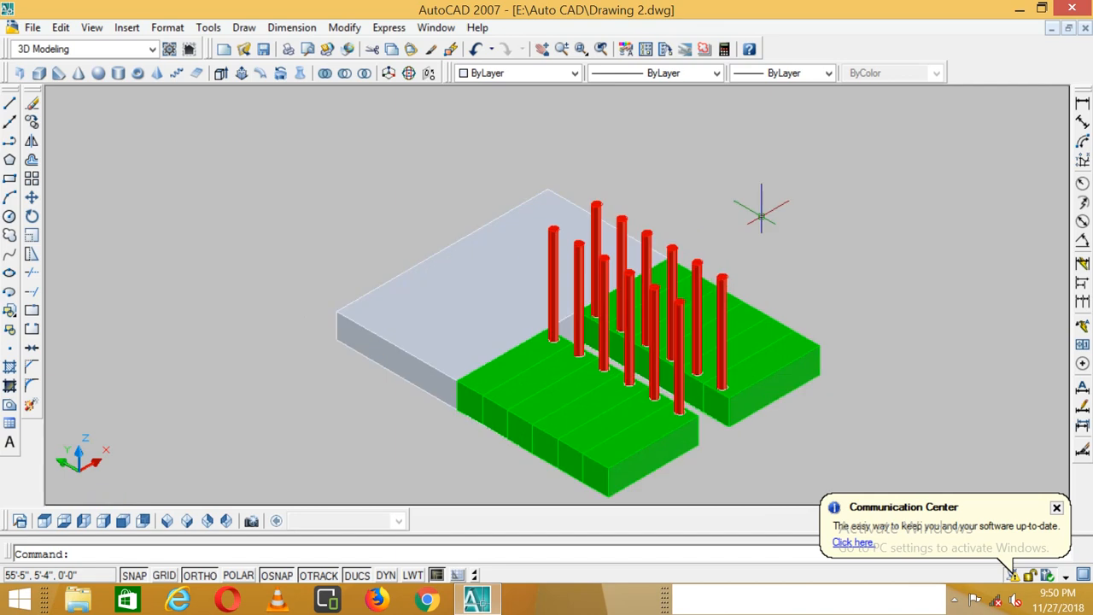
- Move the left flight's tread nearest the landing straight down, from its top outer corner to the landing's bottom corner
key("Return")
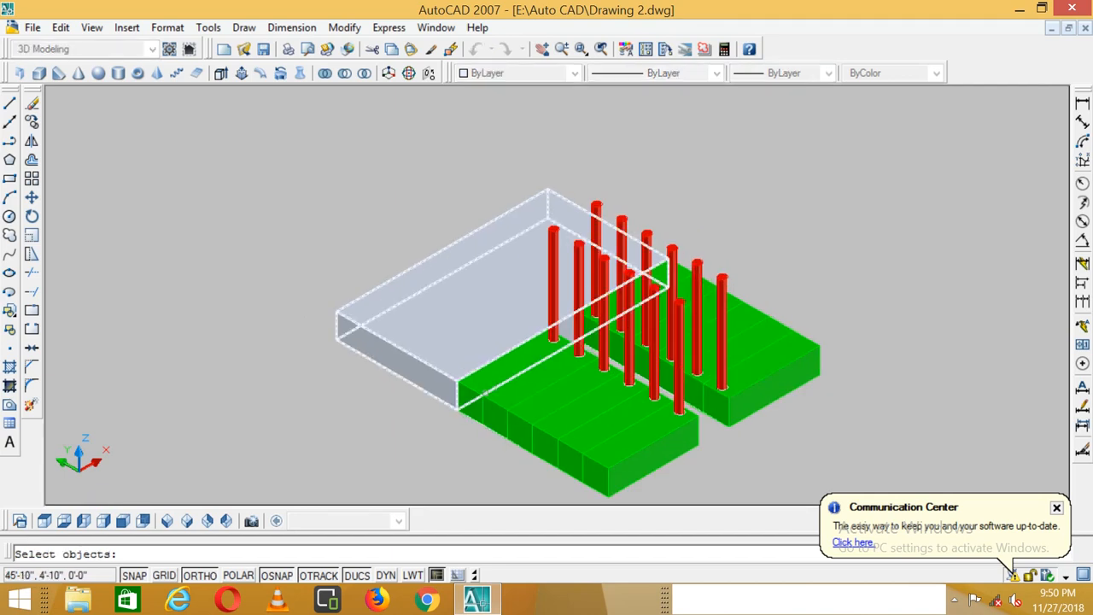
left_click(478, 402)
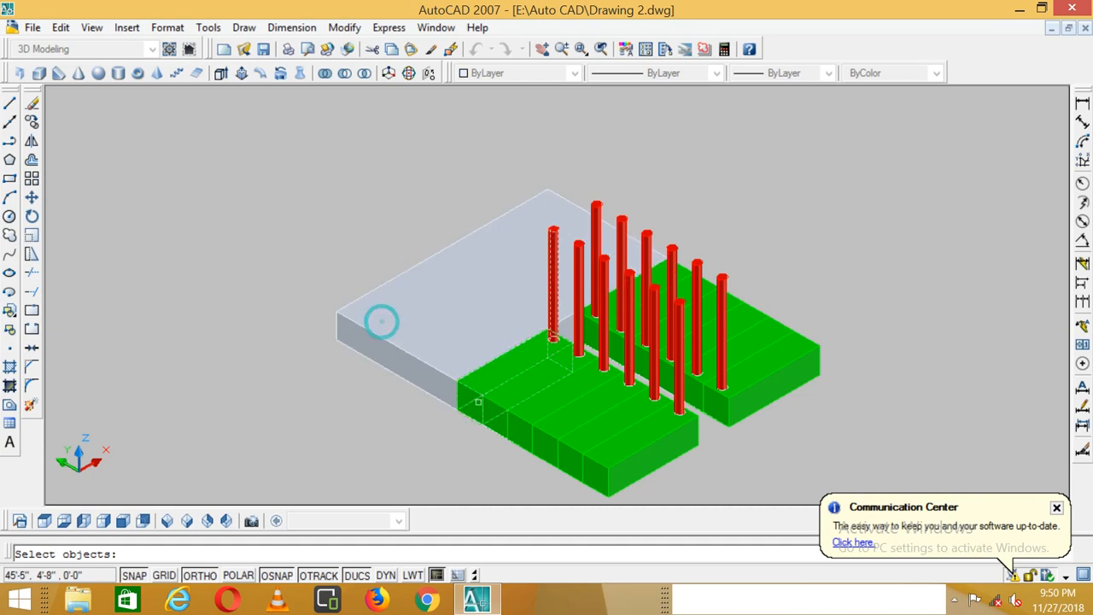
key("Return")
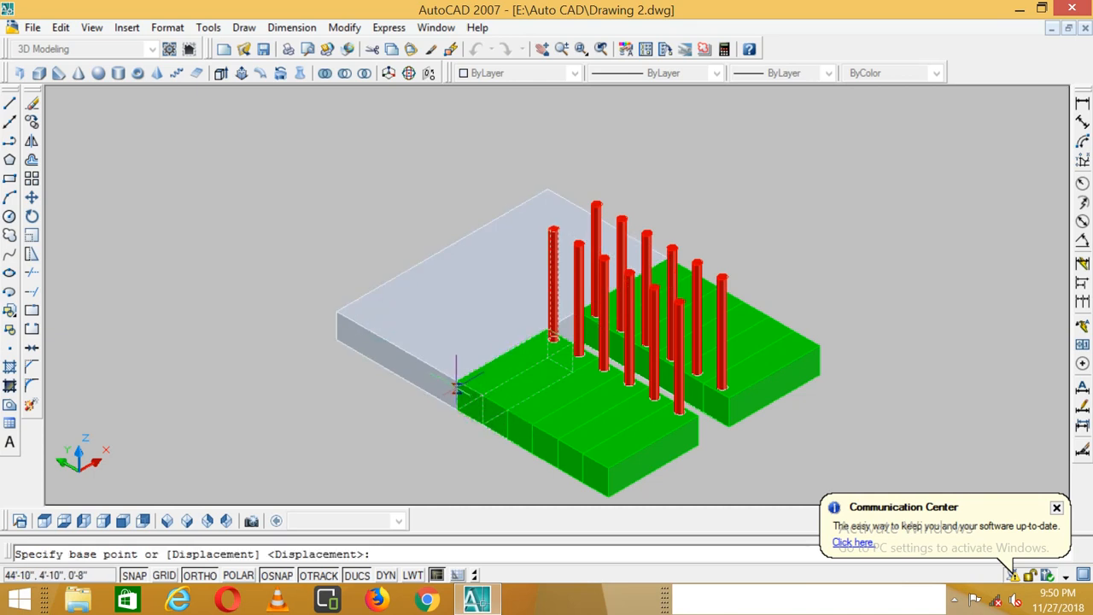
left_click(459, 376)
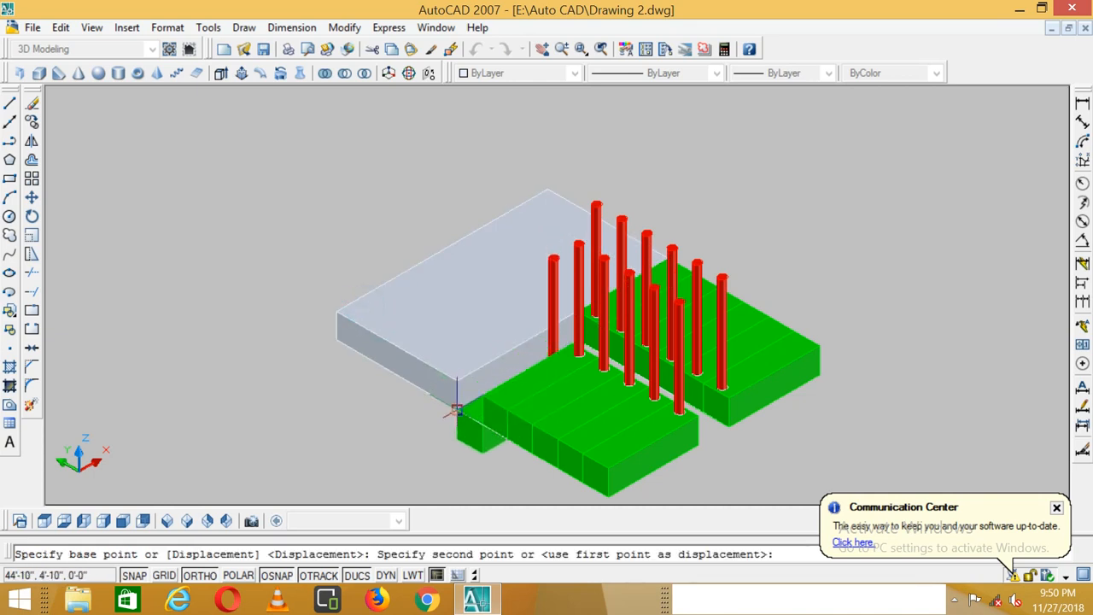
left_click(455, 412)
- Move the left flight's second tread from the landing straight down so its top corner meets the first tread's bottom corner
right_click(412, 159)
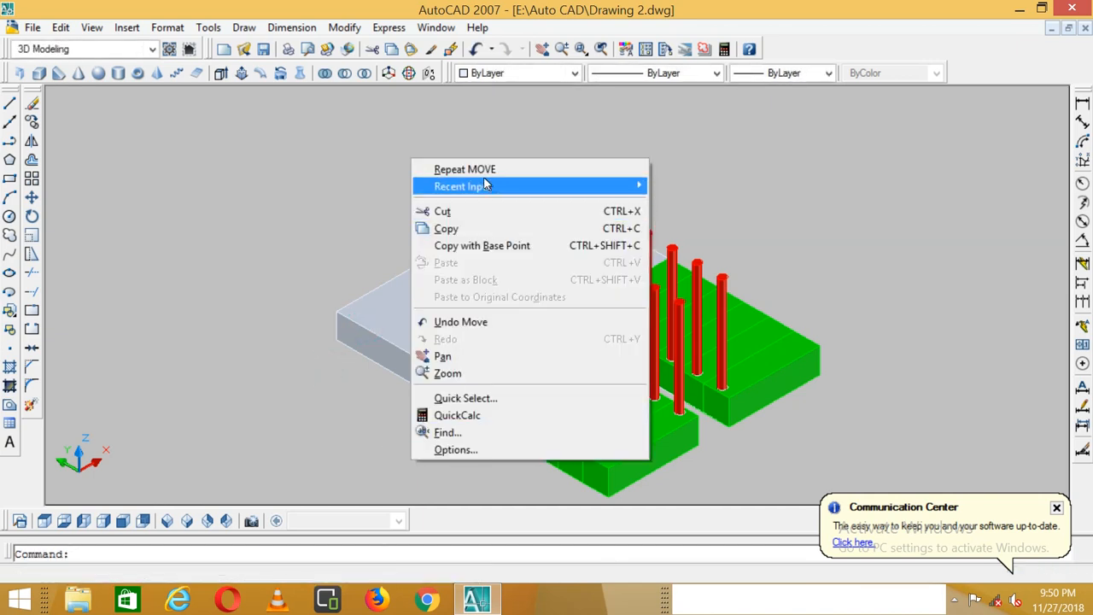
left_click(482, 174)
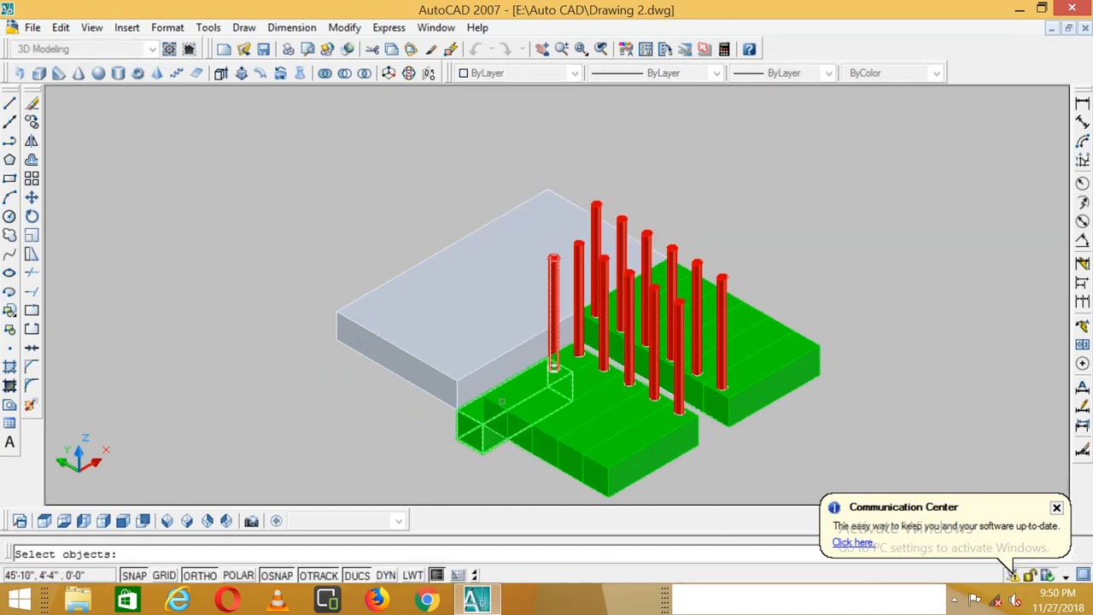
left_click(495, 402)
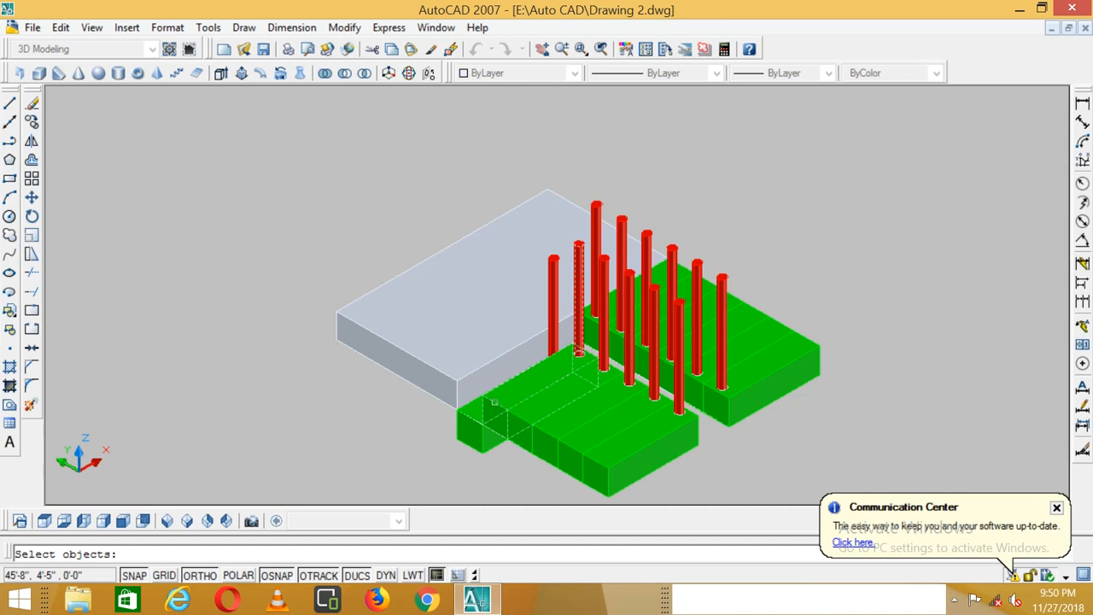
key("Return")
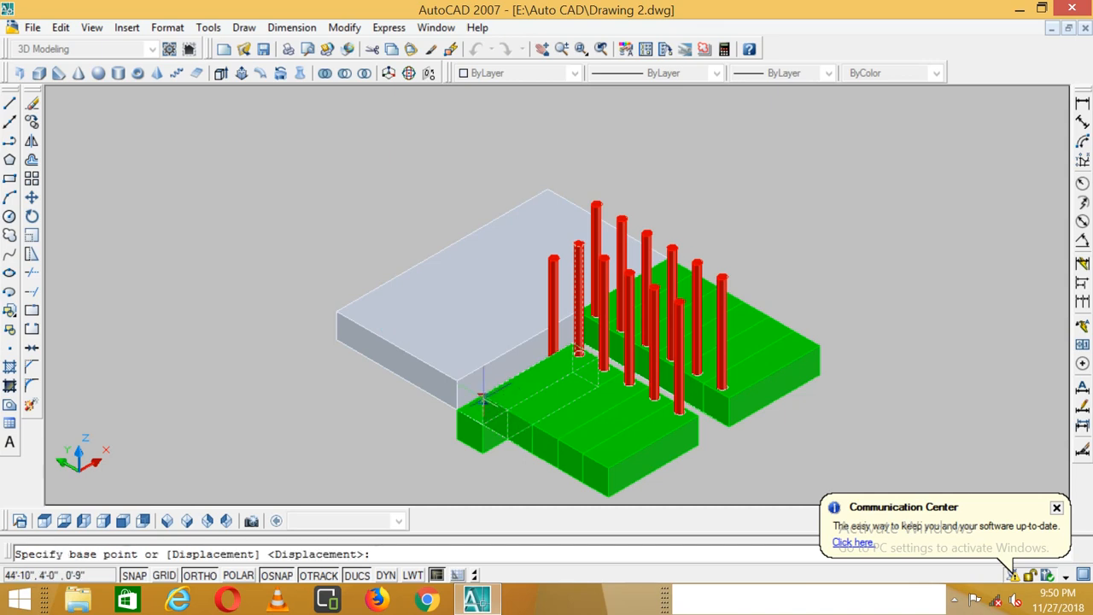
left_click(383, 315)
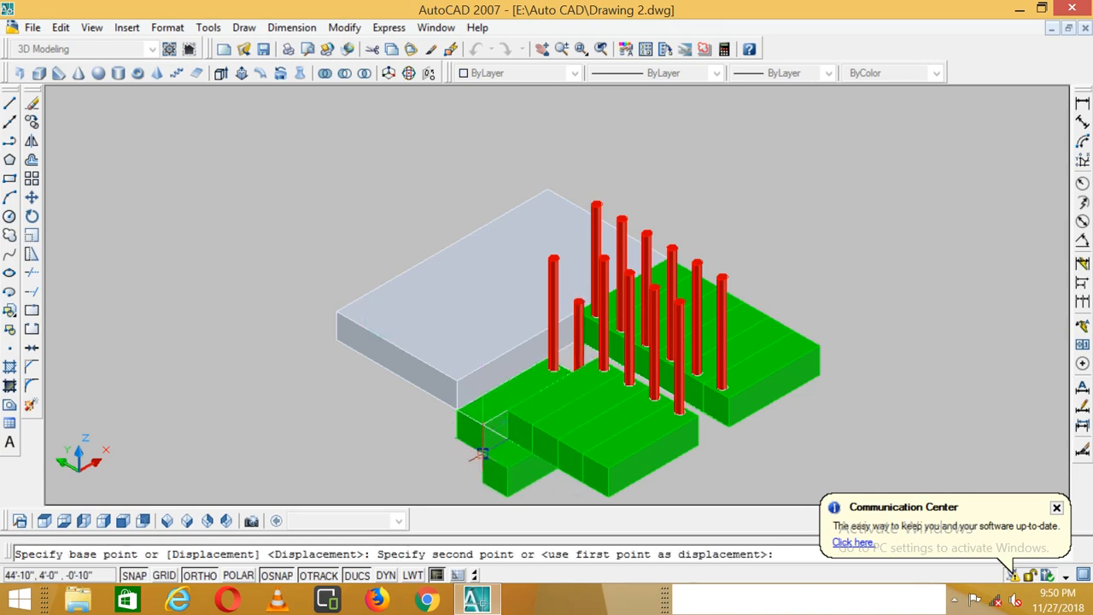
left_click(383, 363)
- Move the left flight's third tread from the landing straight down so its top corner meets the second tread's bottom corner
scroll(383, 363, "down", 4)
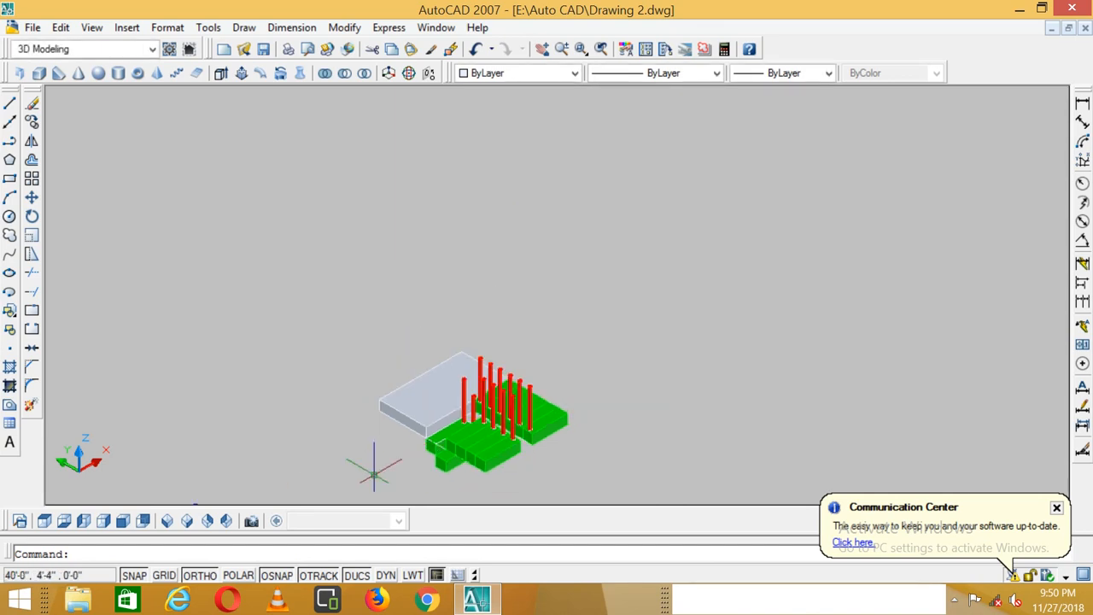
scroll(376, 469, "up", 4)
right_click(408, 453)
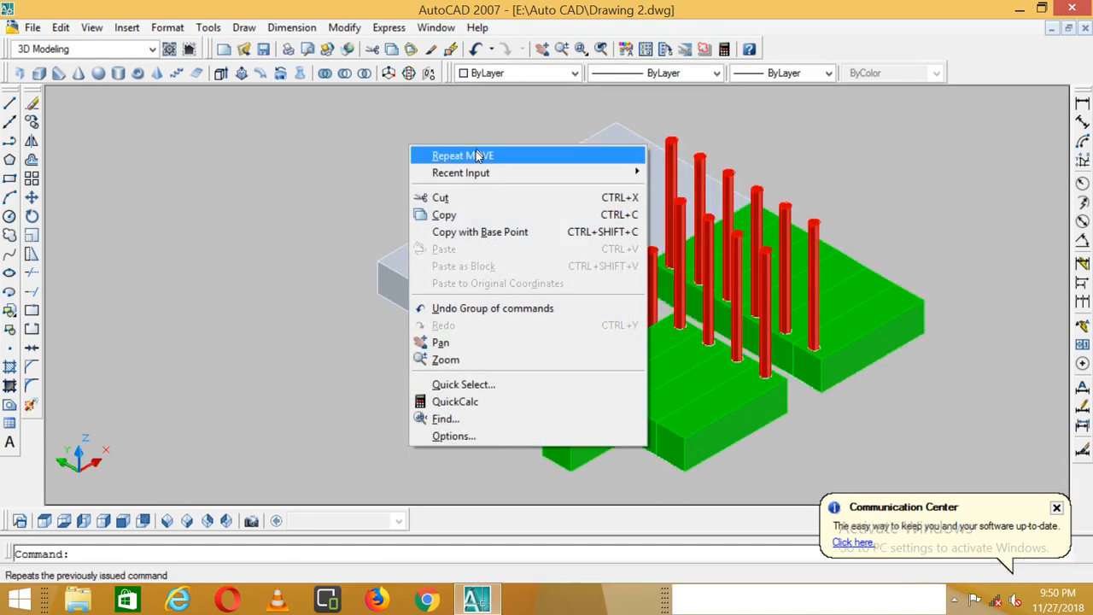
left_click(488, 153)
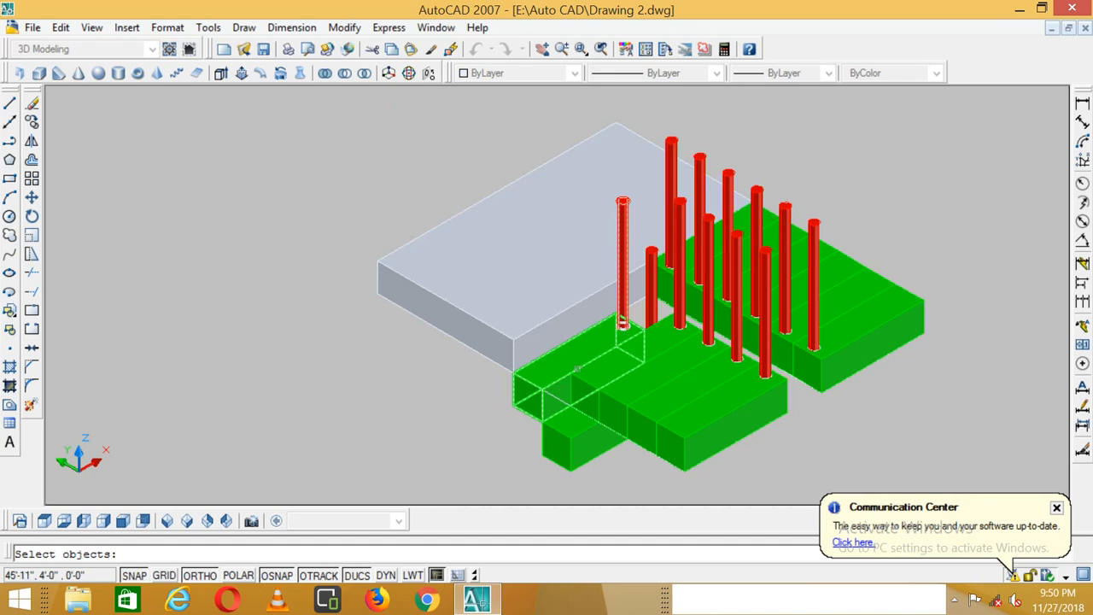
scroll(601, 350, "down", 2)
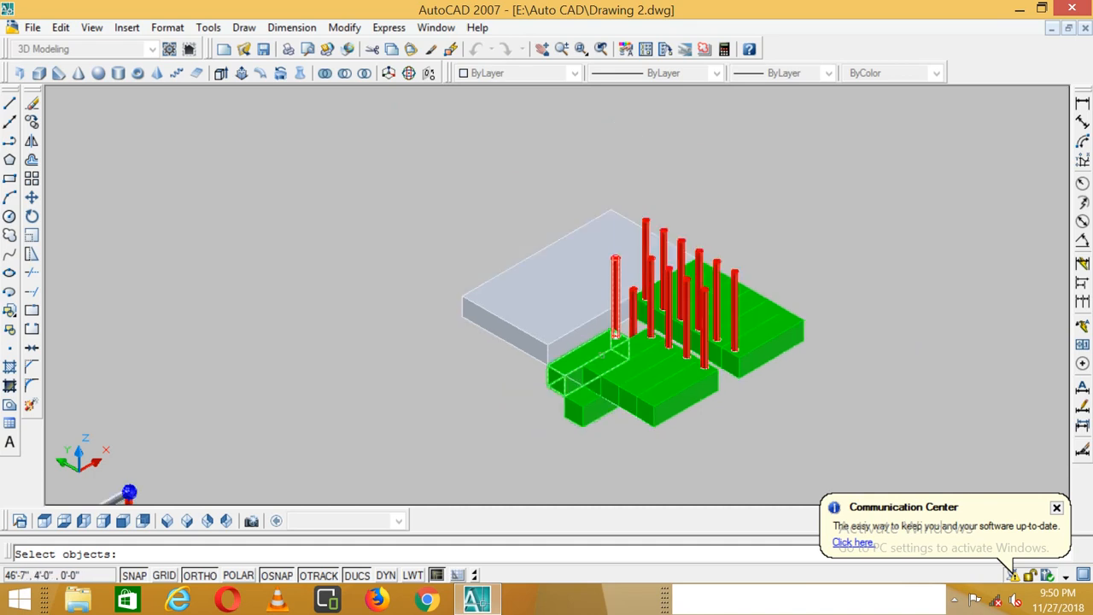
left_click(515, 269)
key("Return")
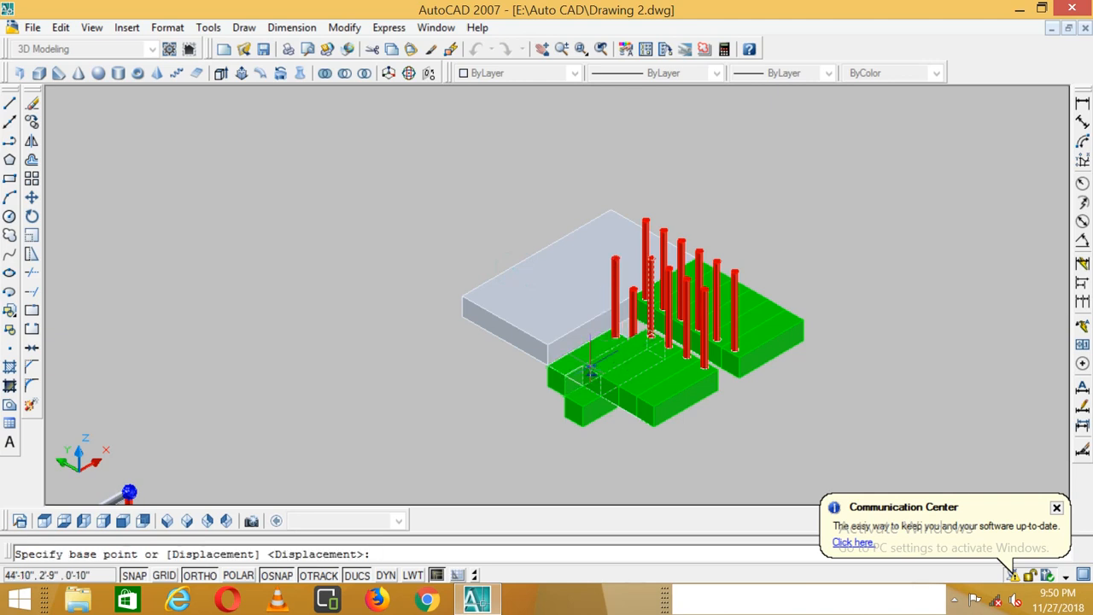
left_click(467, 292)
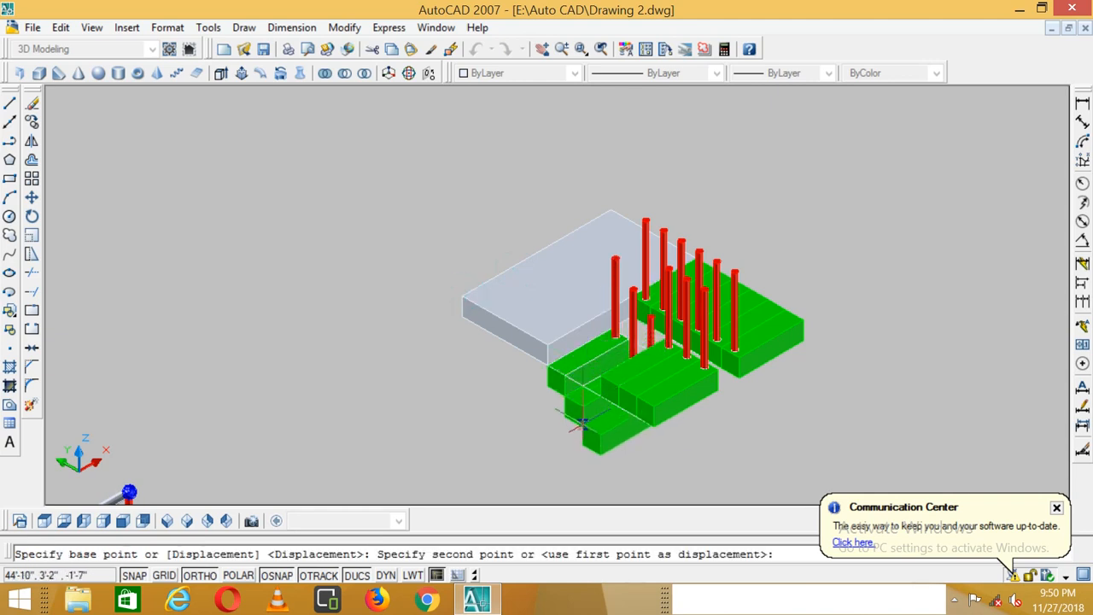
scroll(584, 427, "up", 5)
left_click(577, 430)
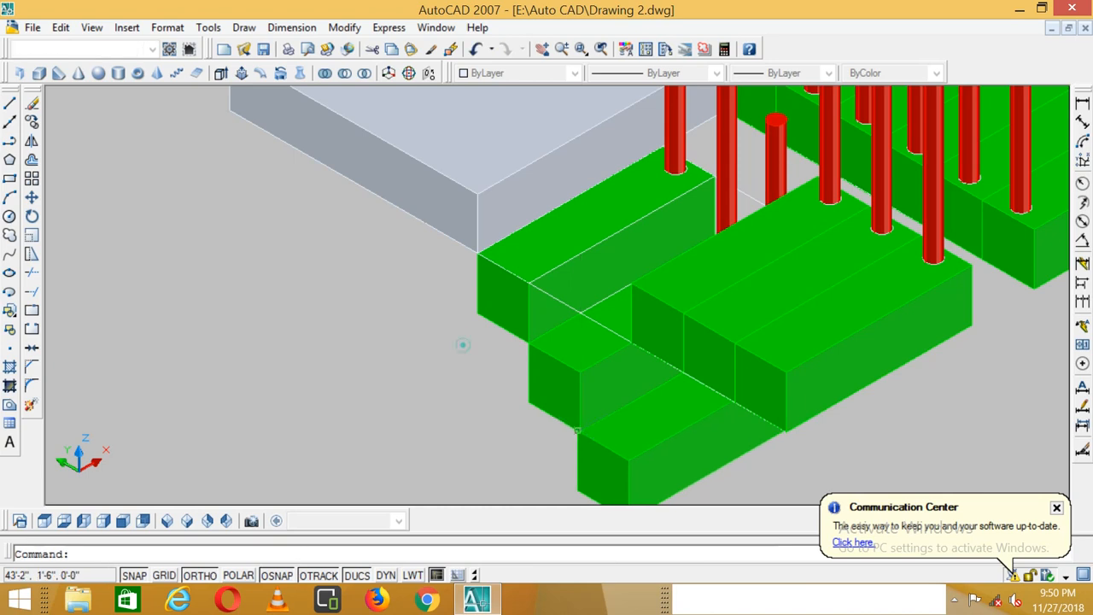
- Move the left flight's fourth tread from the landing straight down so its top corner meets the third tread's bottom corner
key("Return")
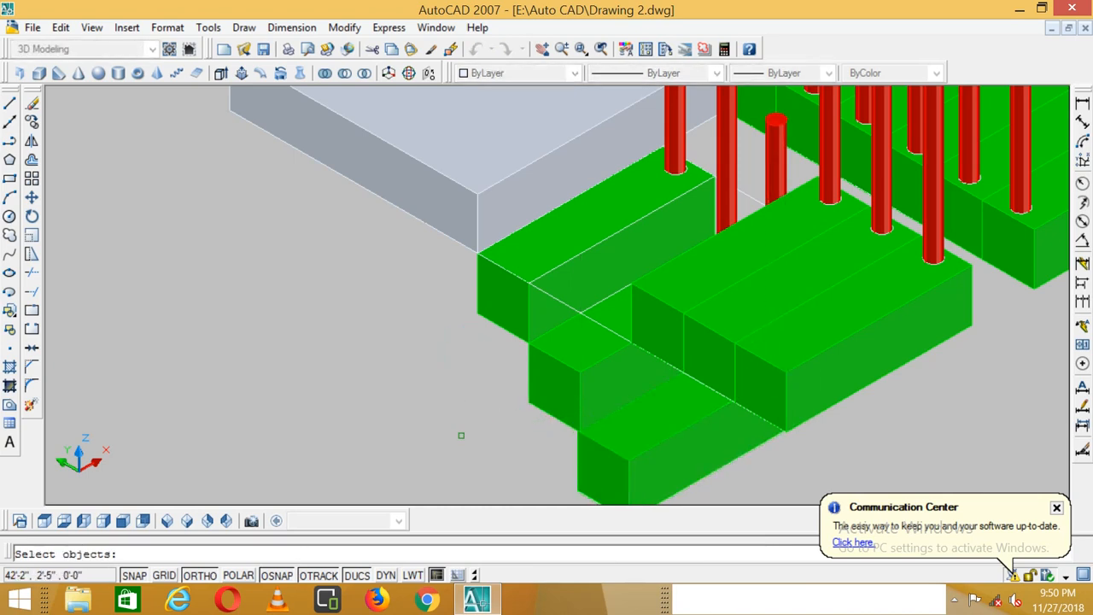
left_click(637, 300)
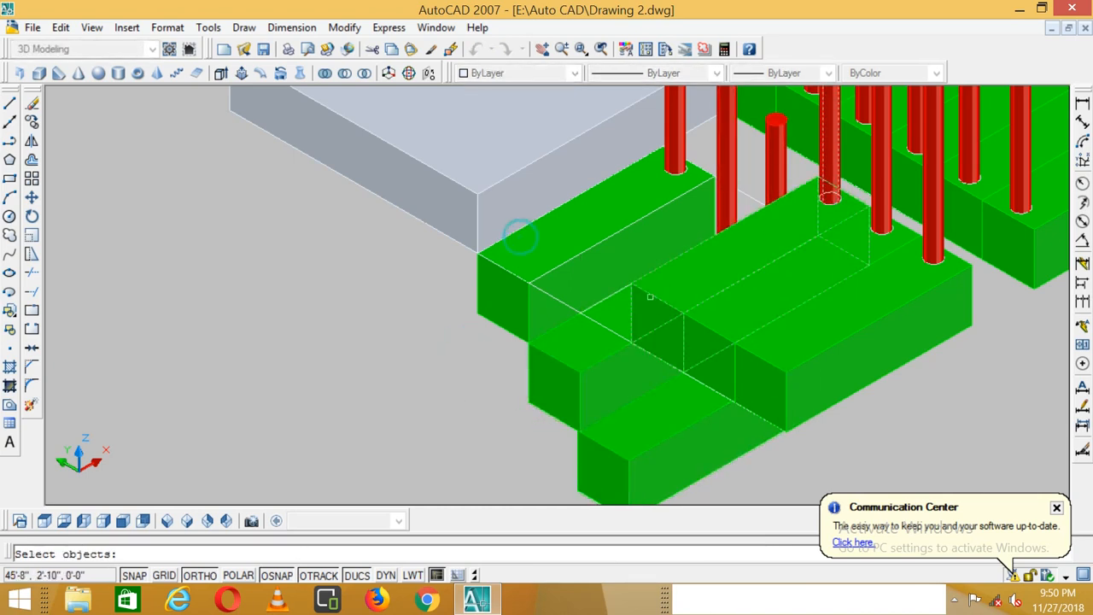
key("Return")
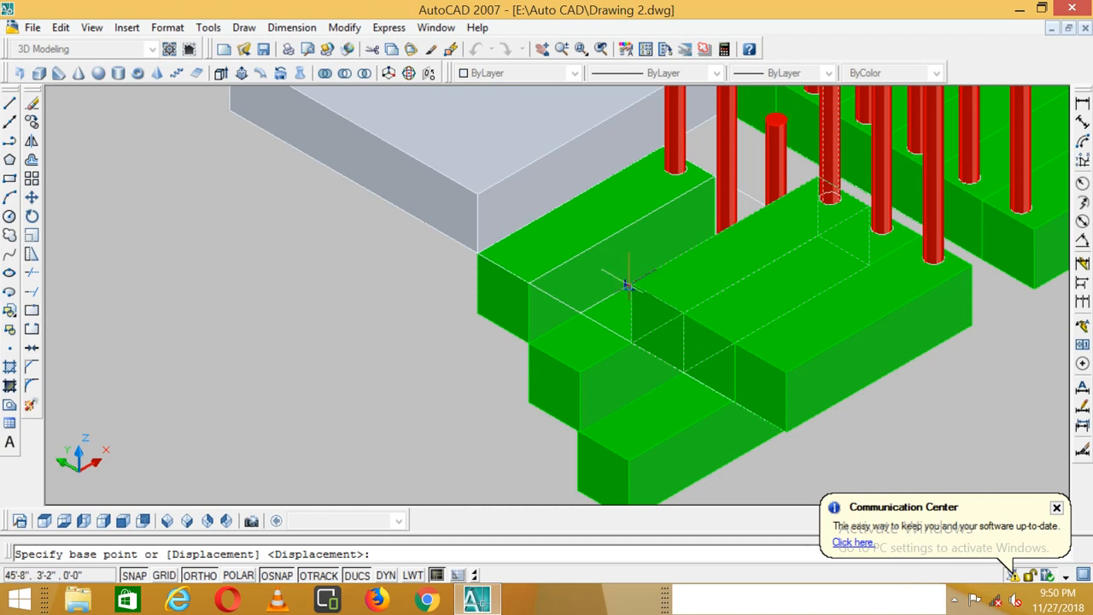
left_click(636, 286)
scroll(647, 400, "down", 3)
scroll(647, 444, "up", 4)
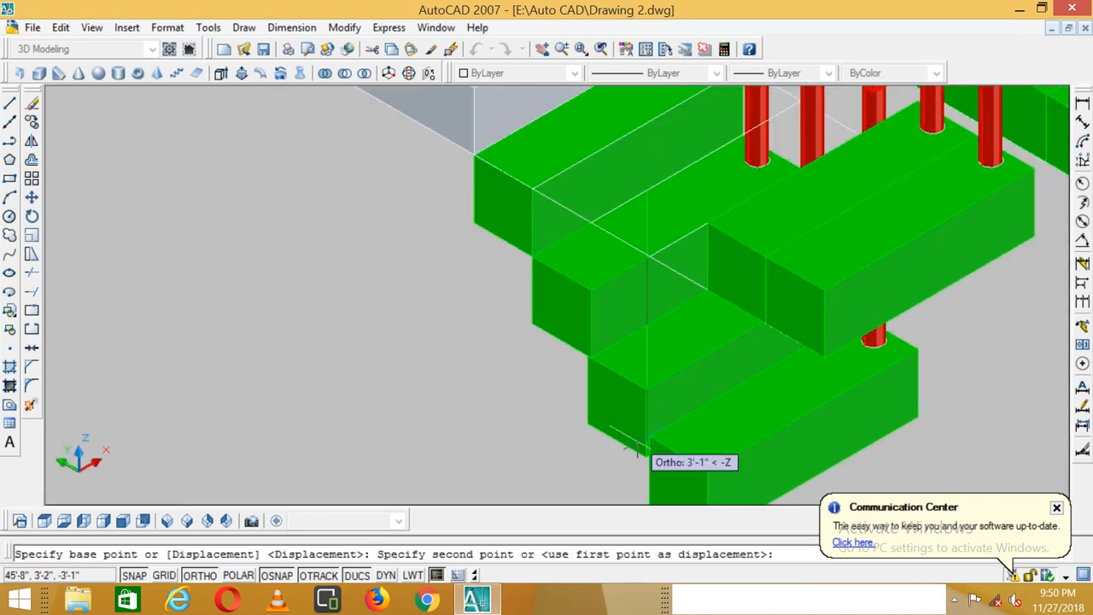
left_click(646, 460)
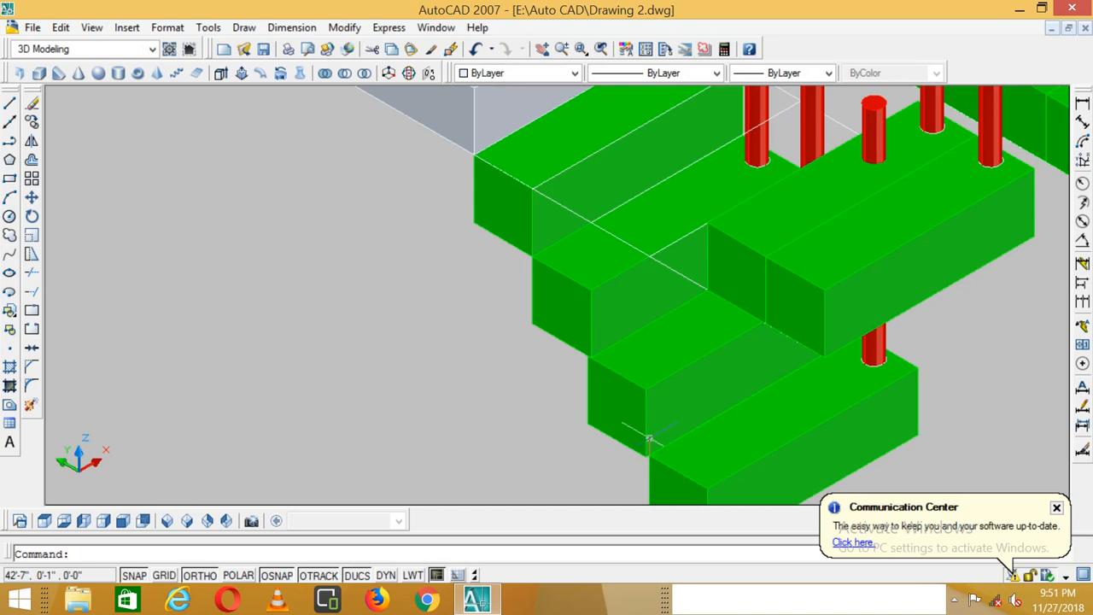
- Try to shift the left flight's fourth tread from the landing so its top corner meets the third tread's bottom corner
scroll(529, 439, "up", 1)
key("Return")
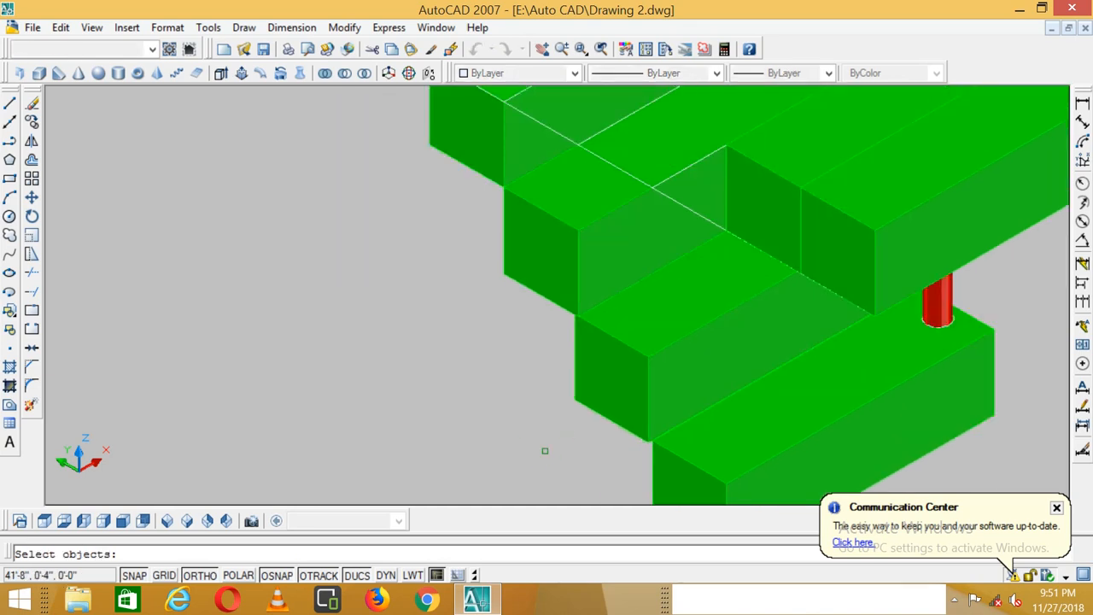
left_click(675, 445)
key("Return")
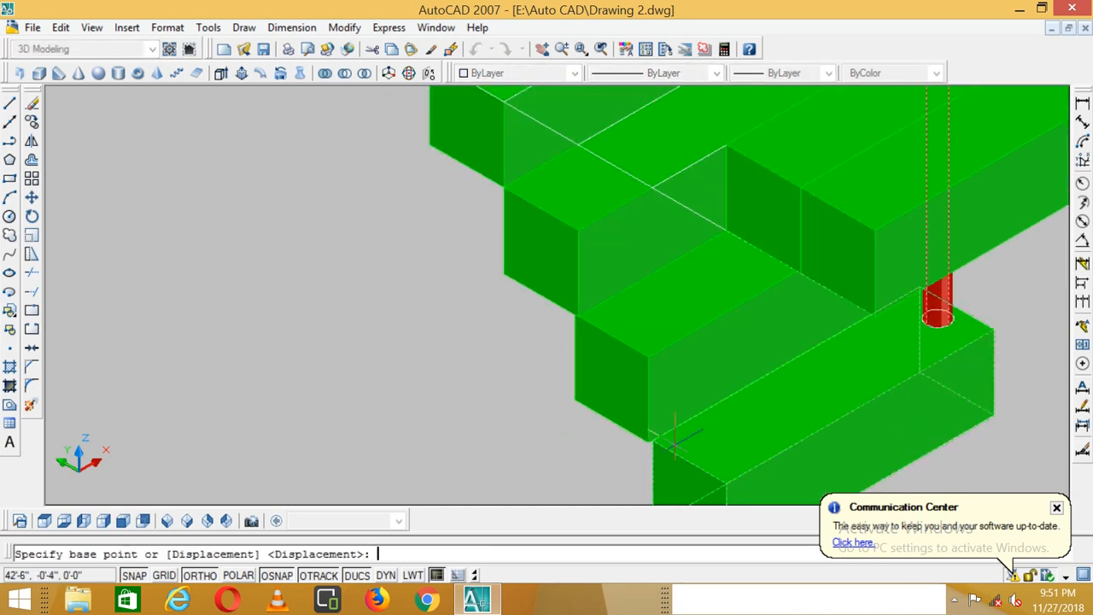
left_click(651, 445)
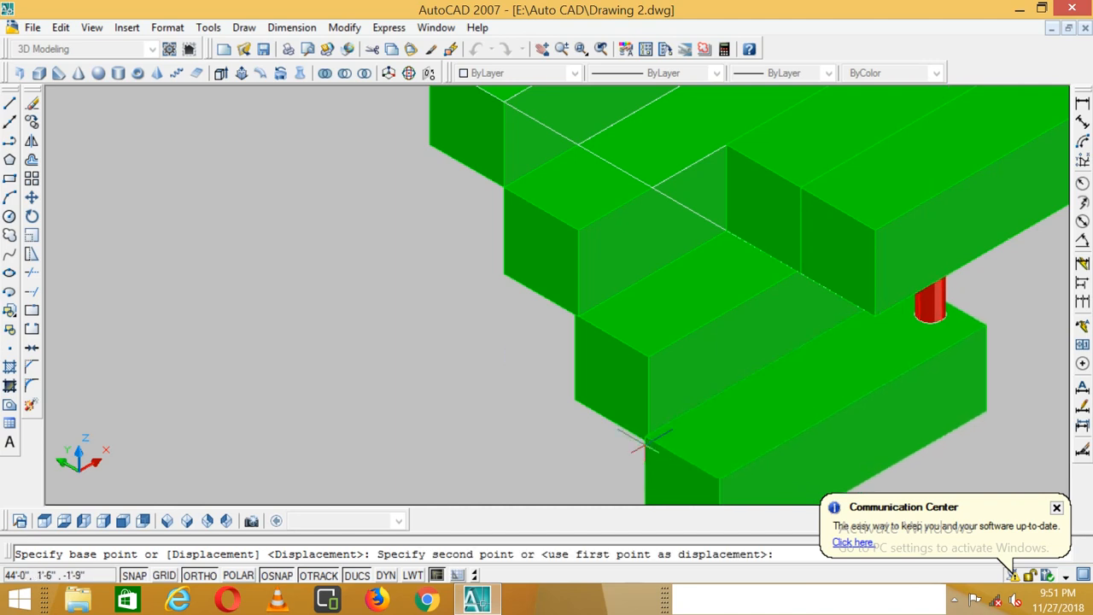
left_click(641, 446)
- Move the left flight's fourth tread from its outer top corner exactly onto the third tread's bottom corner
scroll(630, 442, "up", 3)
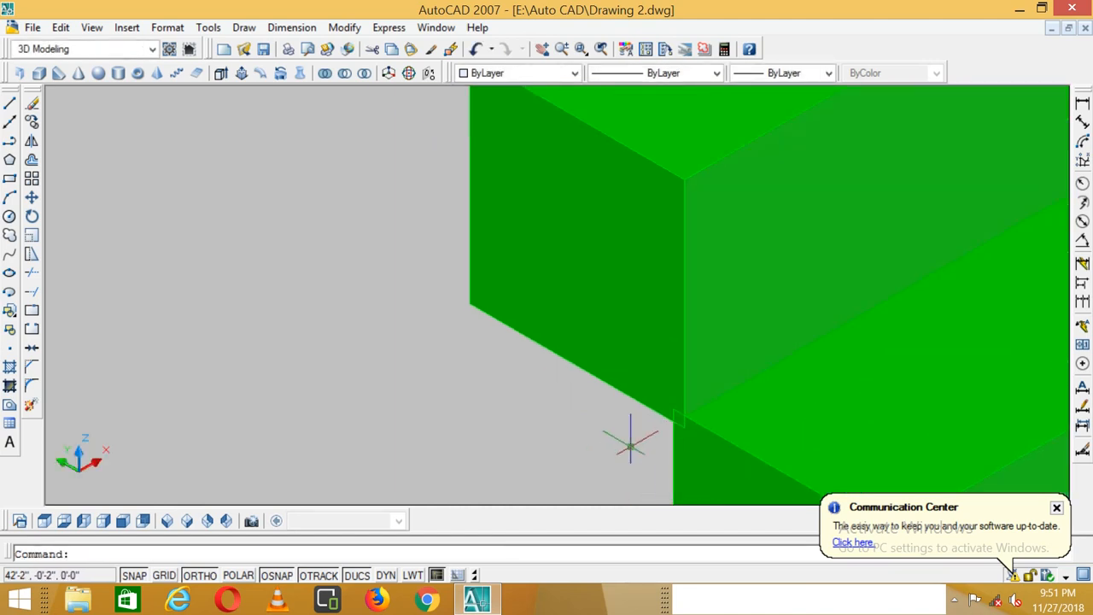
type("m")
key("Return")
left_click(716, 433)
key("Return")
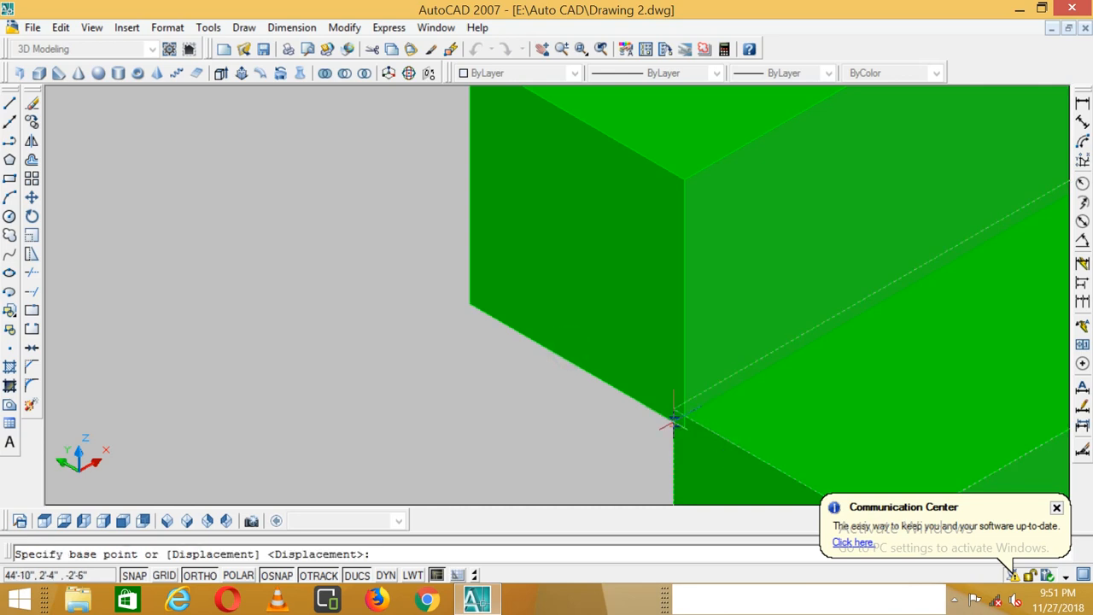
left_click(674, 409)
left_click(683, 425)
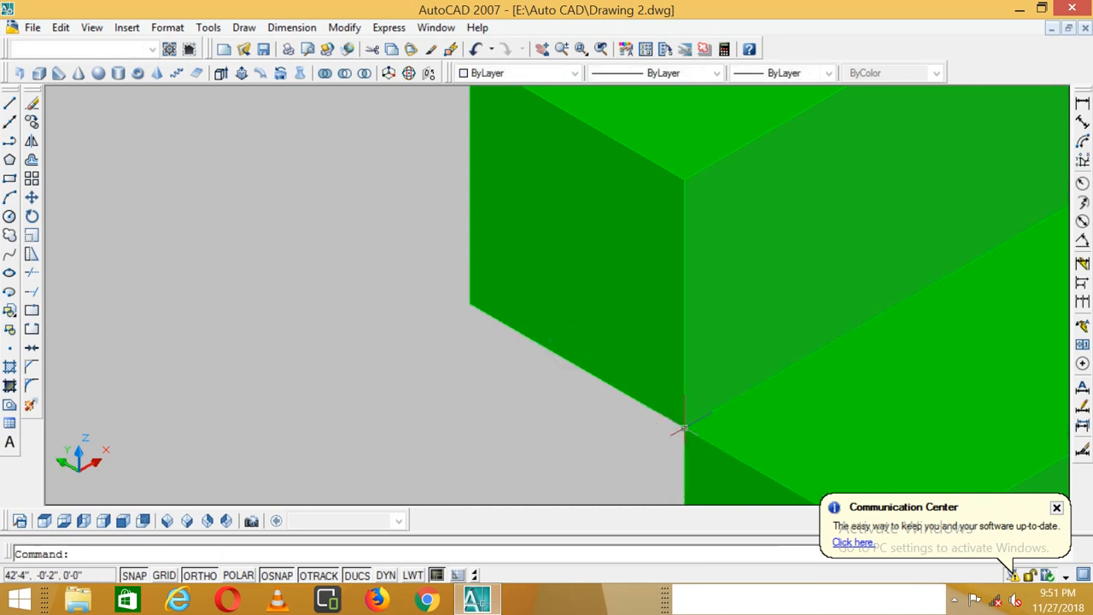
- Move the left flight's fifth tread from the landing straight down so its top corner meets the fourth tread's bottom corner
scroll(630, 446, "down", 4)
scroll(601, 448, "up", 2)
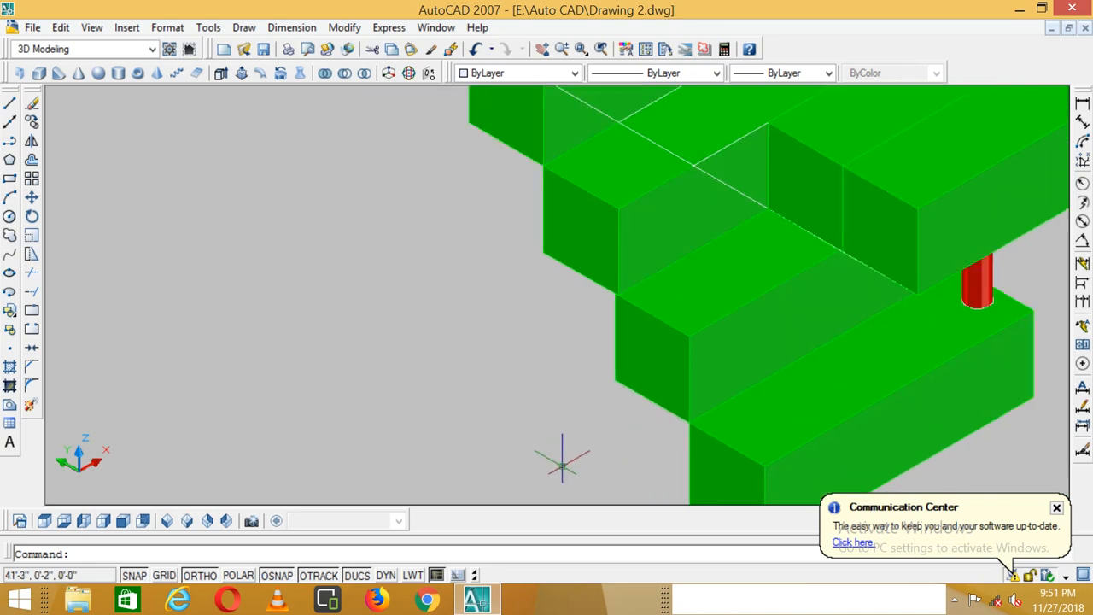
key("Return")
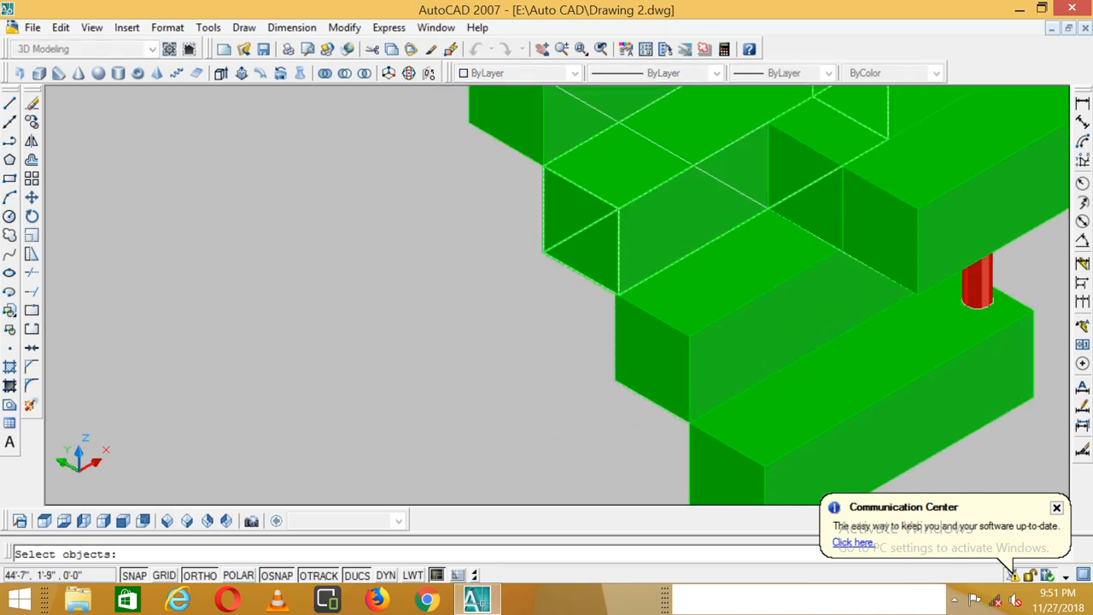
left_click(642, 111)
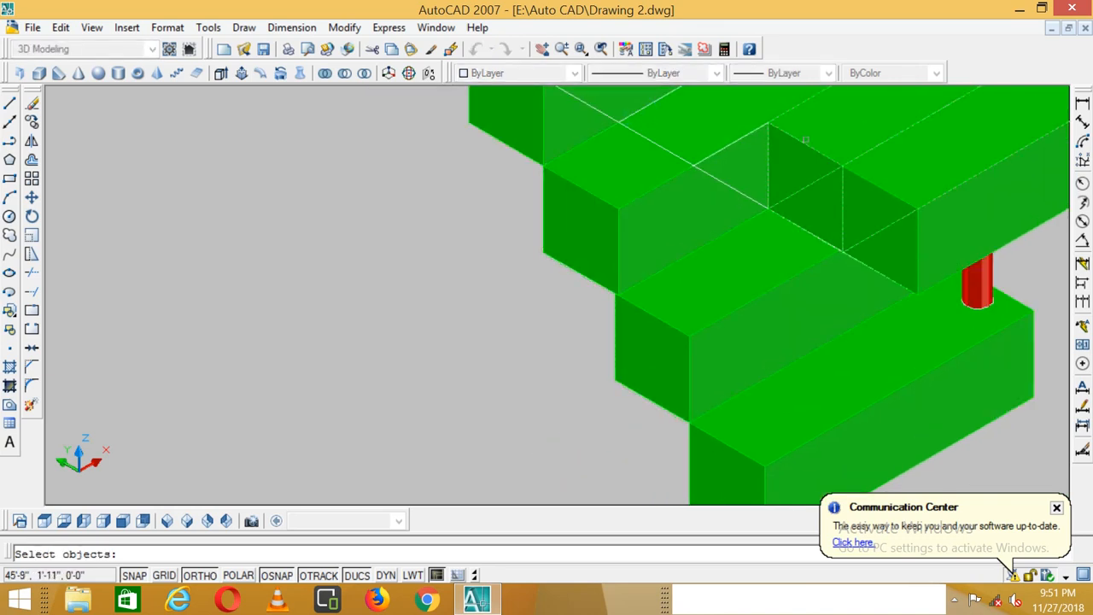
key("Return")
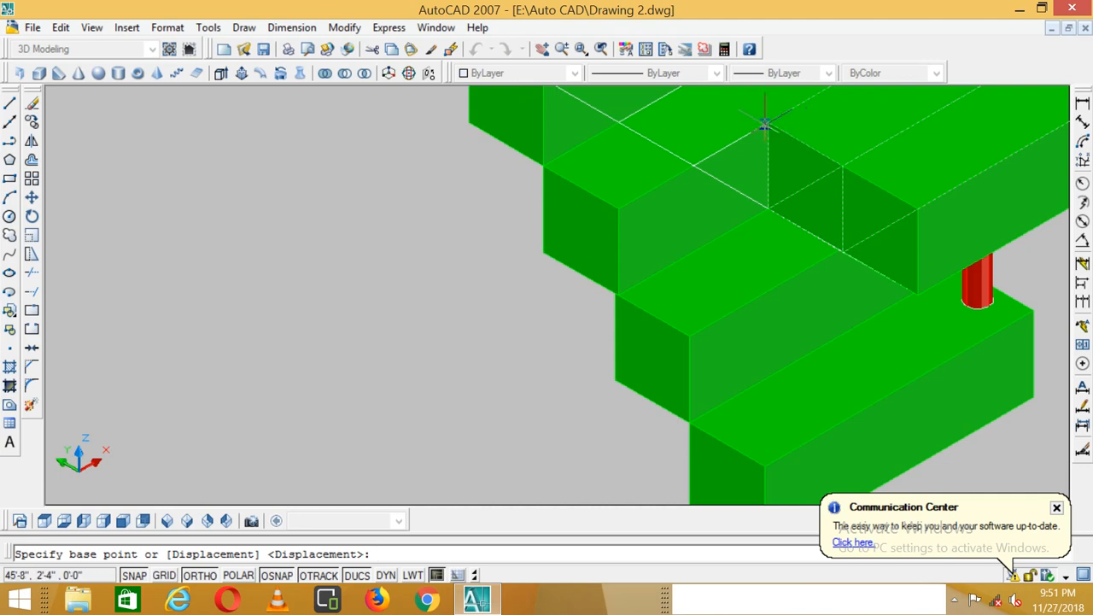
left_click(616, 99)
scroll(788, 186, "down", 8)
scroll(775, 183, "up", 6)
scroll(757, 224, "up", 3)
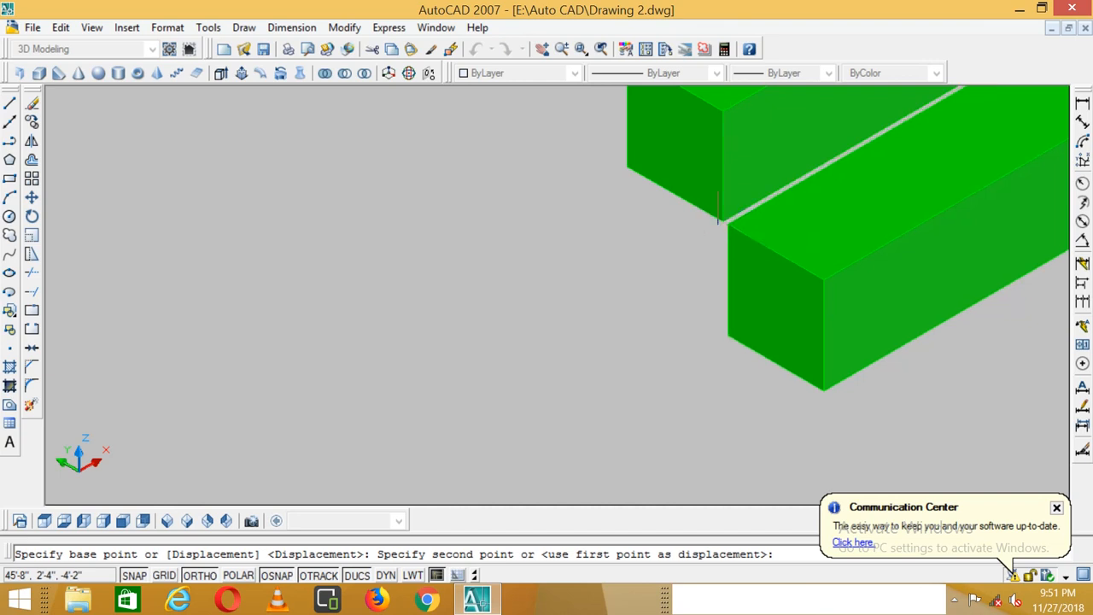
left_click(721, 223)
scroll(717, 303, "down", 5)
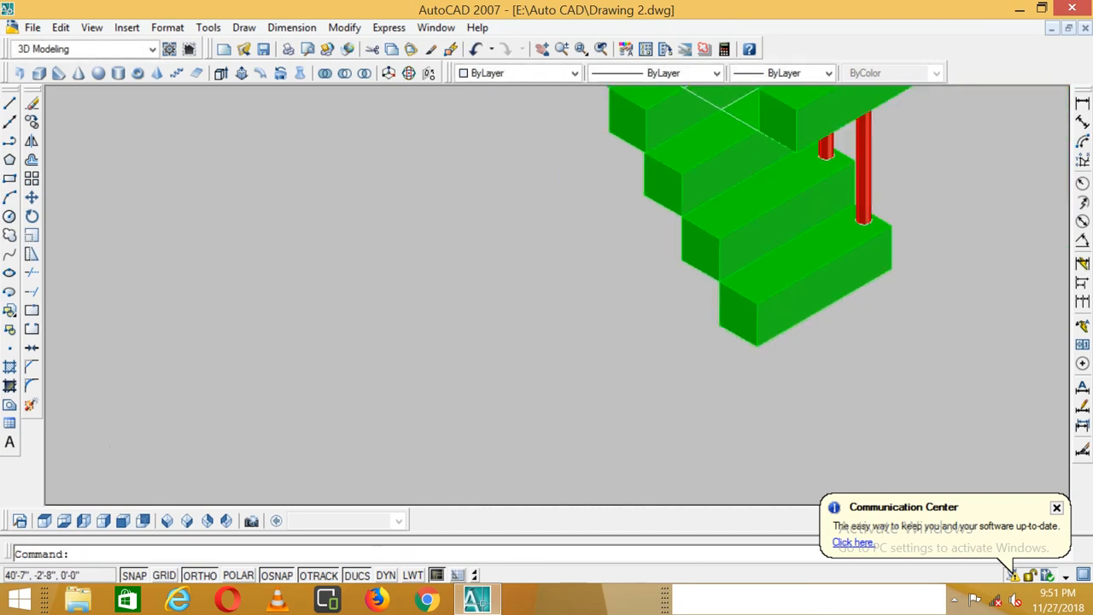
- Move the left flight's sixth tread and its baluster straight down so the tread's top corner meets the fifth tread's bottom corner
scroll(770, 152, "up", 4)
key("Return")
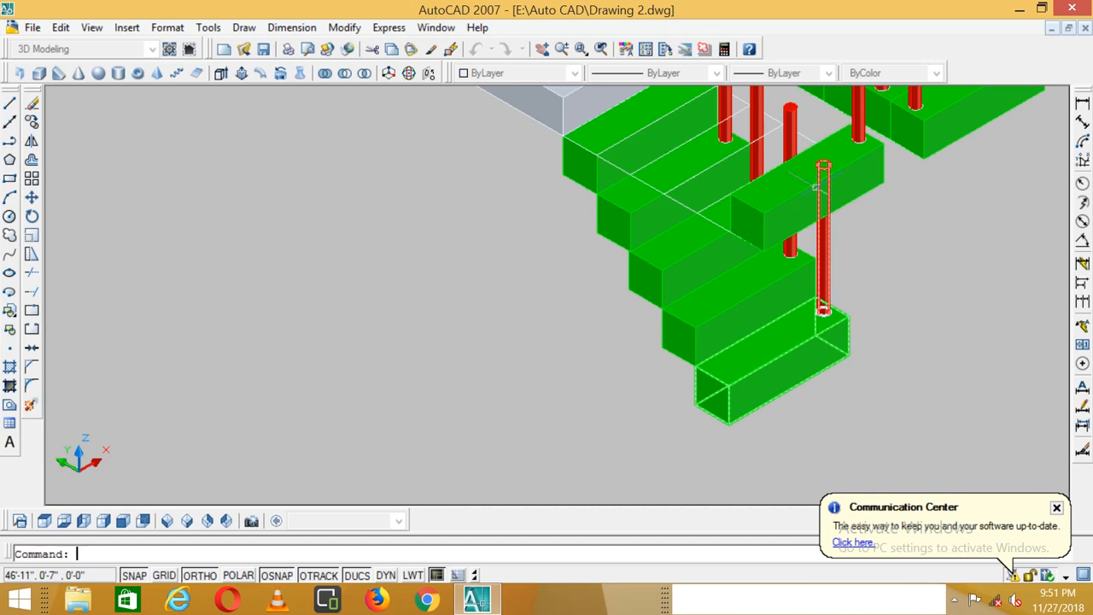
key("Return")
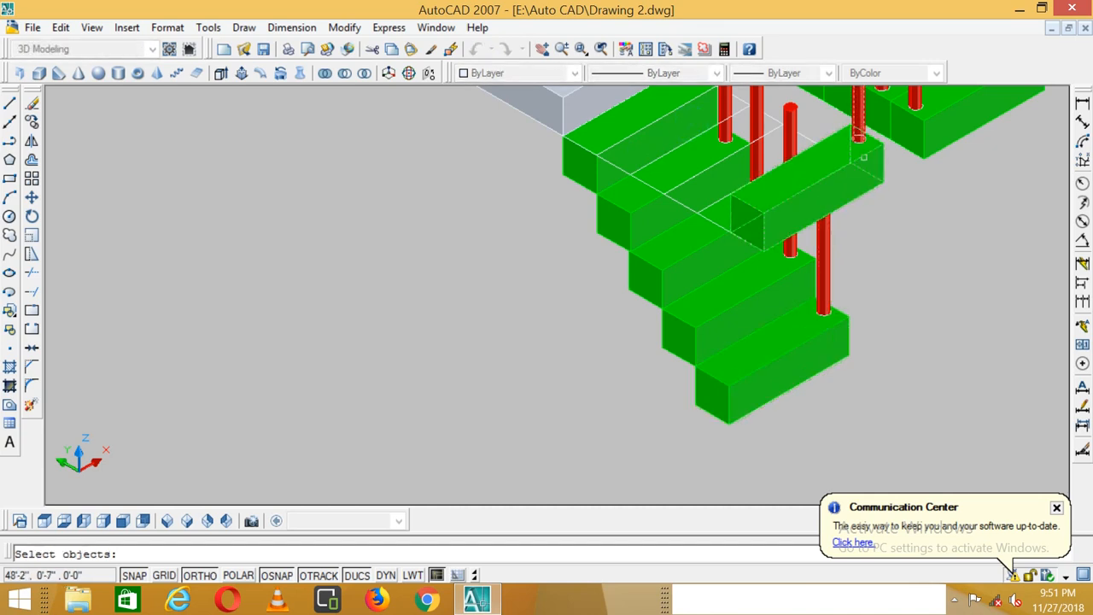
key("Return")
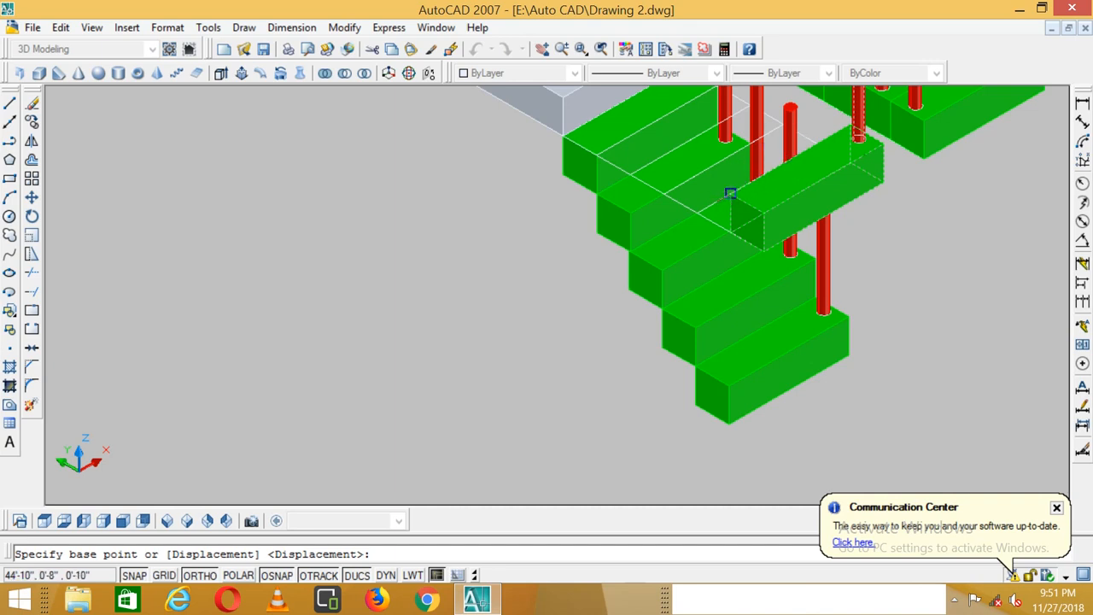
left_click(730, 192)
scroll(743, 410, "down", 5)
scroll(731, 293, "up", 6)
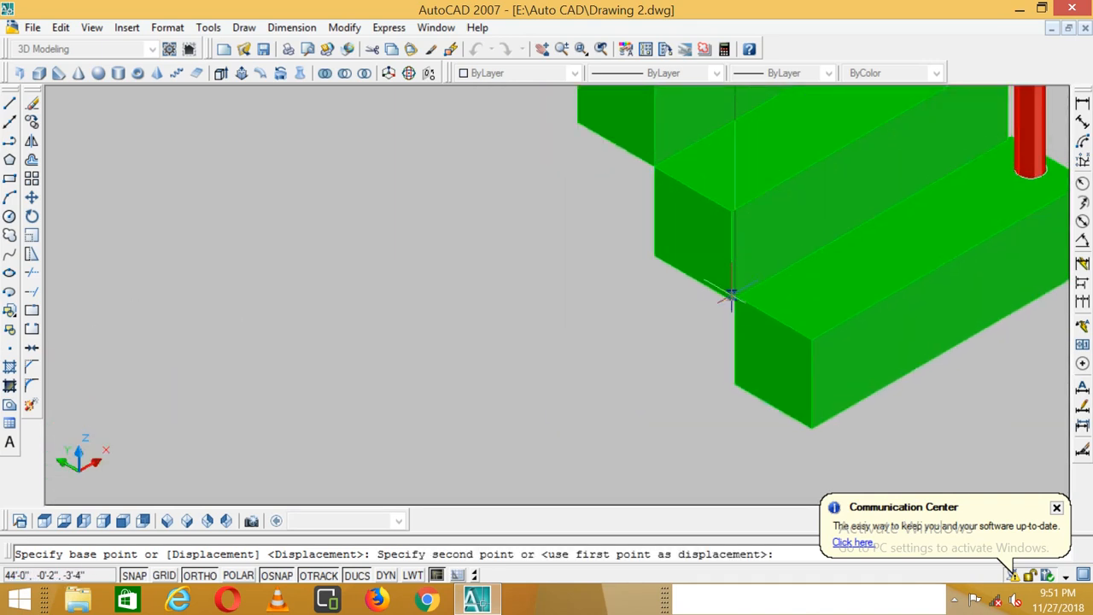
scroll(729, 293, "up", 4)
left_click(724, 307)
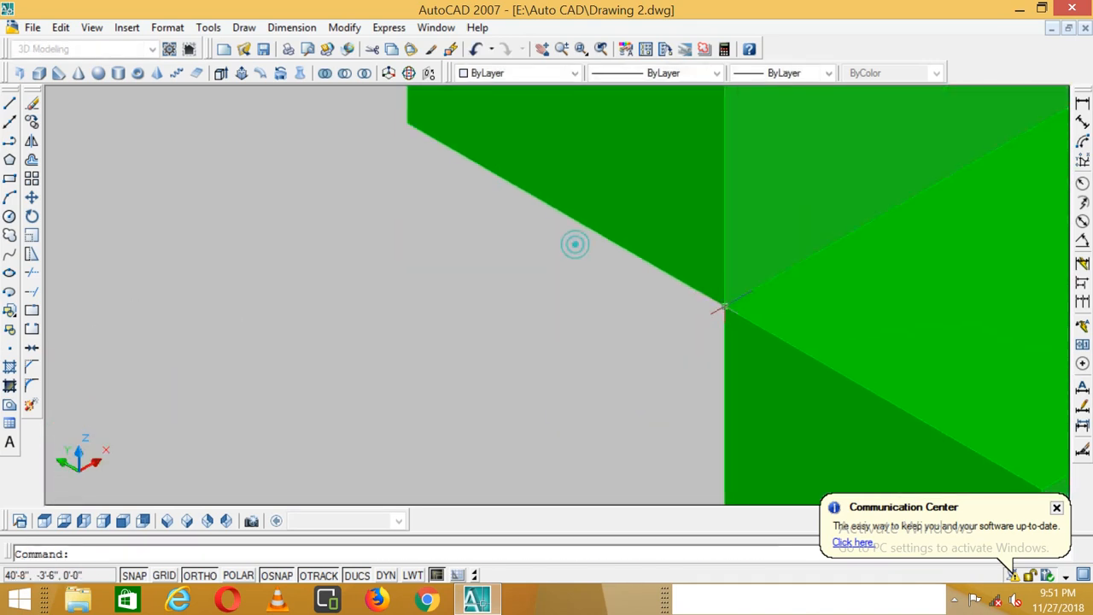
- Delete the leftover white layout line running across the ends of the left flight's treads
scroll(724, 307, "down", 5)
scroll(708, 239, "up", 4)
left_click(800, 136)
left_click(775, 184)
key("Escape")
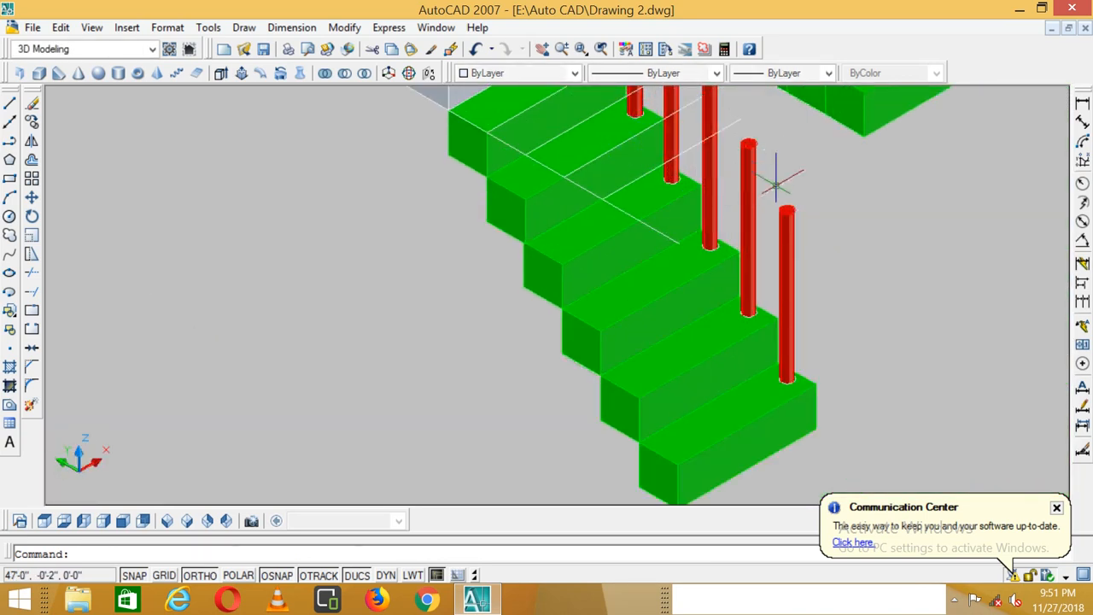
left_click(658, 230)
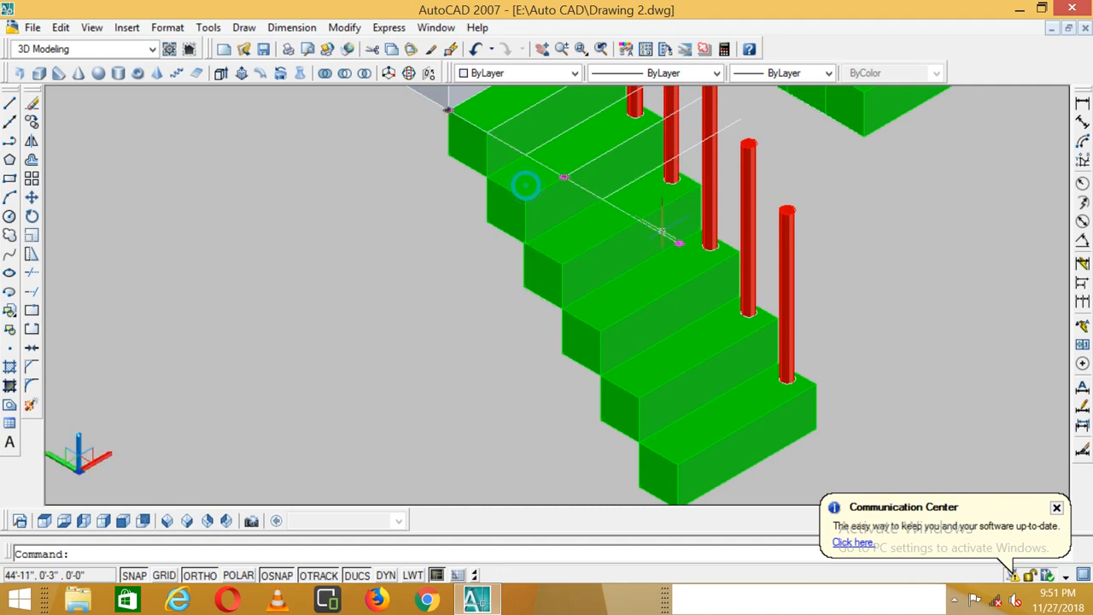
key("Escape")
left_click(662, 231)
key("Delete")
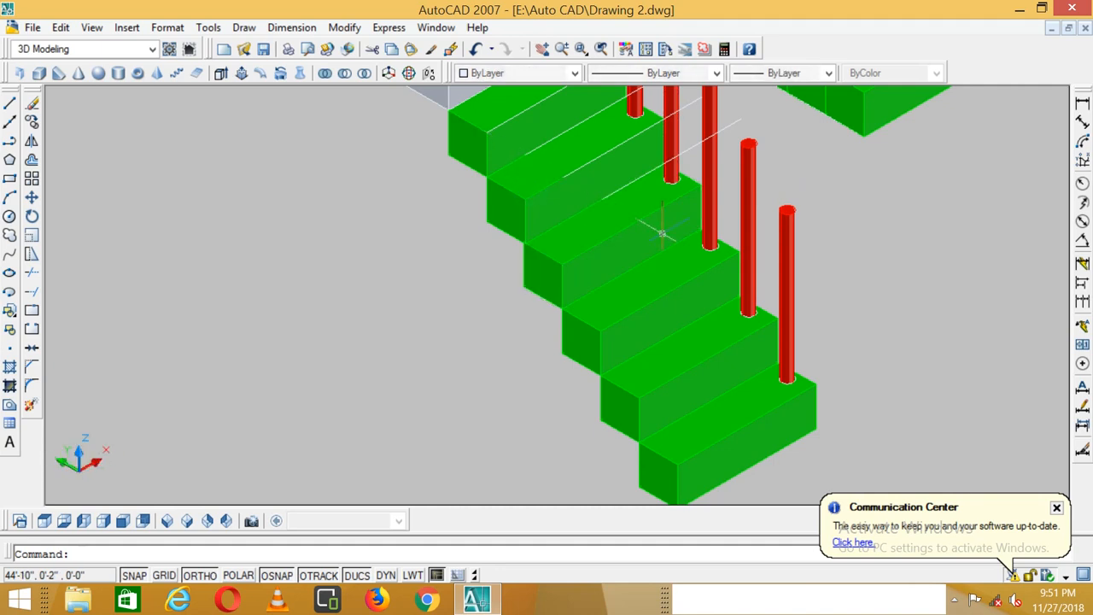
- Delete the leftover white tread lines floating lengthwise over the left flight, below its first tread
left_click(695, 145)
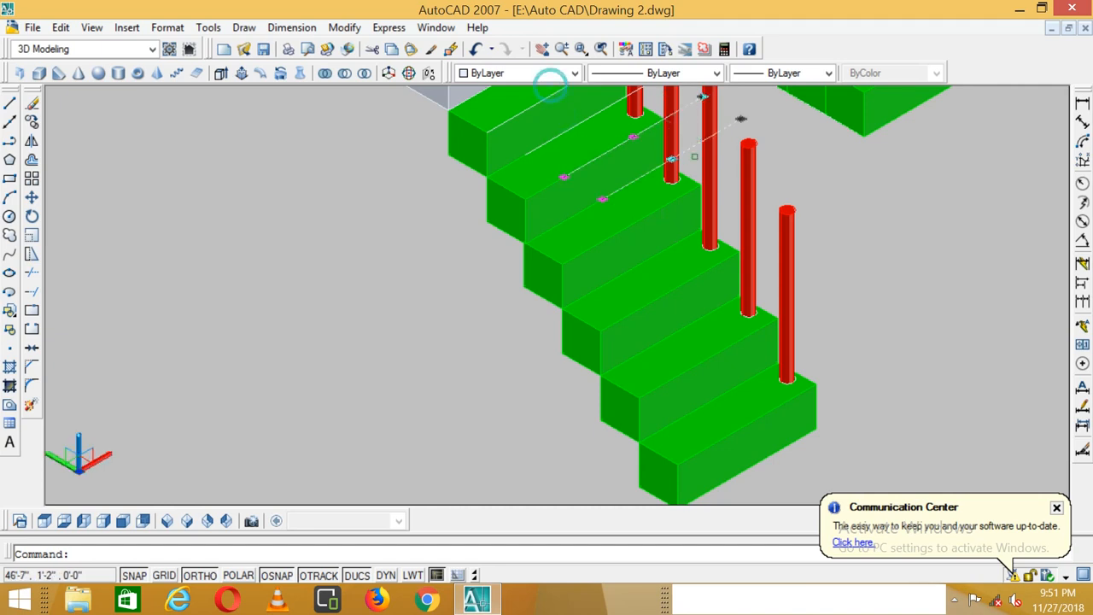
scroll(702, 96, "down", 2)
scroll(682, 111, "up", 4)
key("Escape")
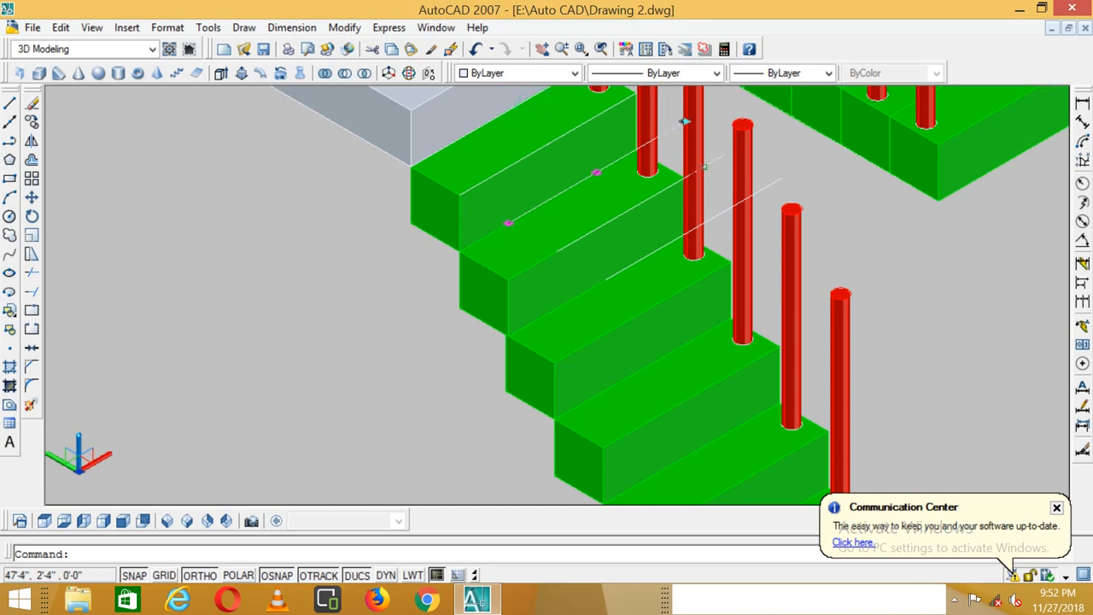
left_click(707, 164)
left_click(727, 204)
key("Delete")
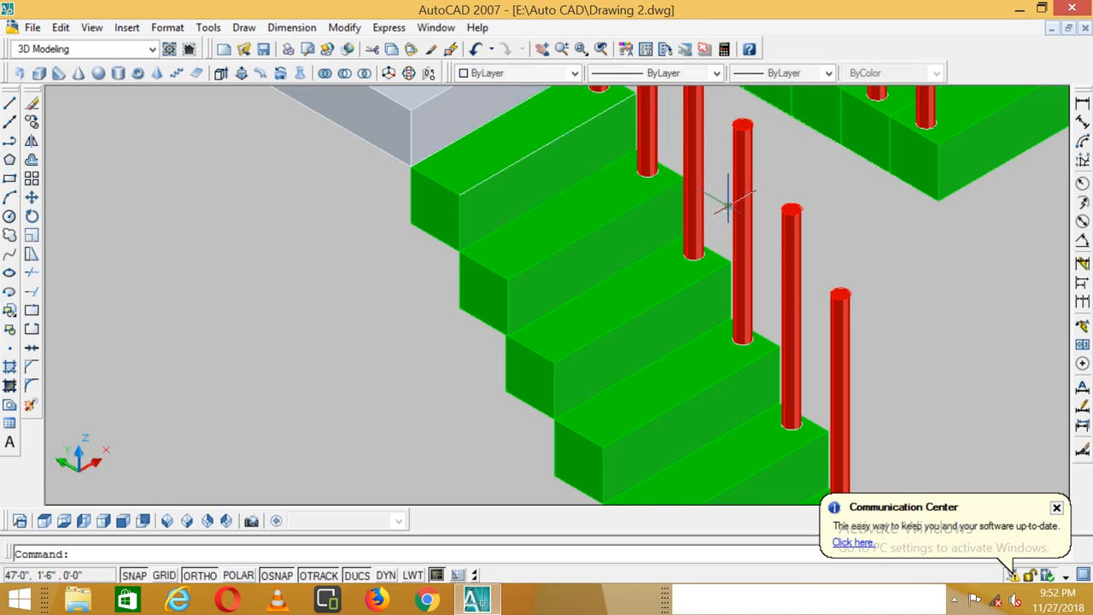
- In the SE Isometric view, move the left flight's bottom two treads with their balusters from the fifth tread's top corner to the fourth tread's bottom corner
scroll(725, 203, "down", 3)
scroll(742, 213, "up", 2)
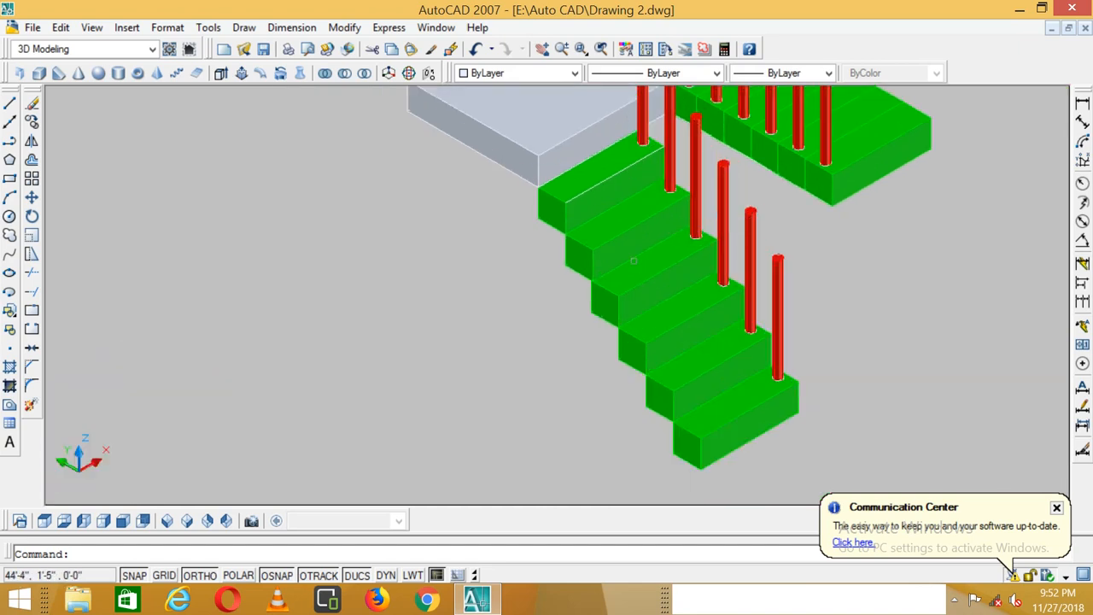
left_click(187, 520)
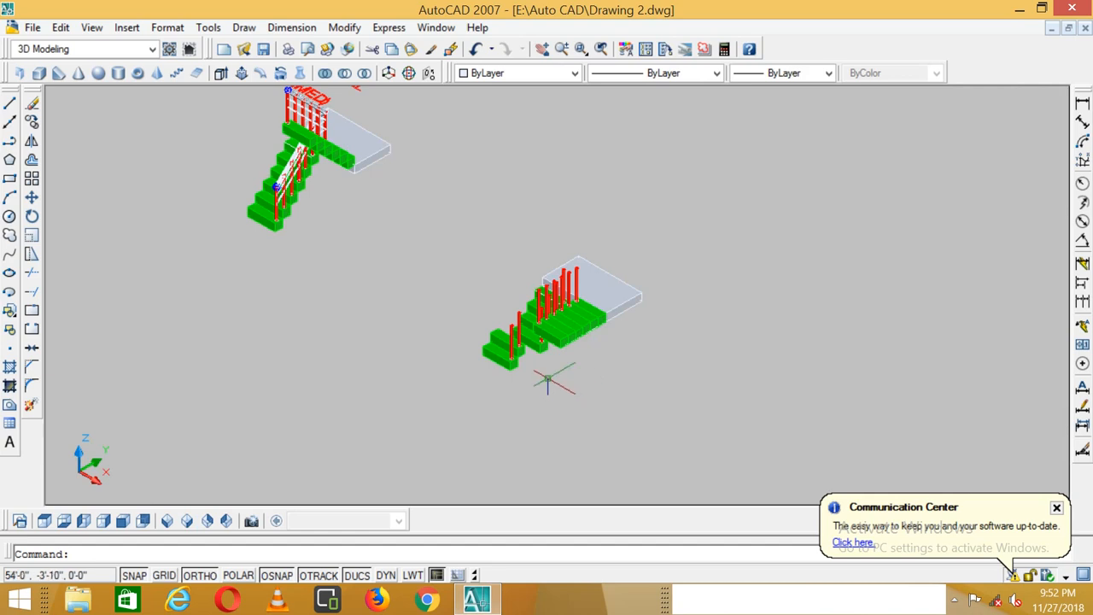
scroll(504, 344, "up", 5)
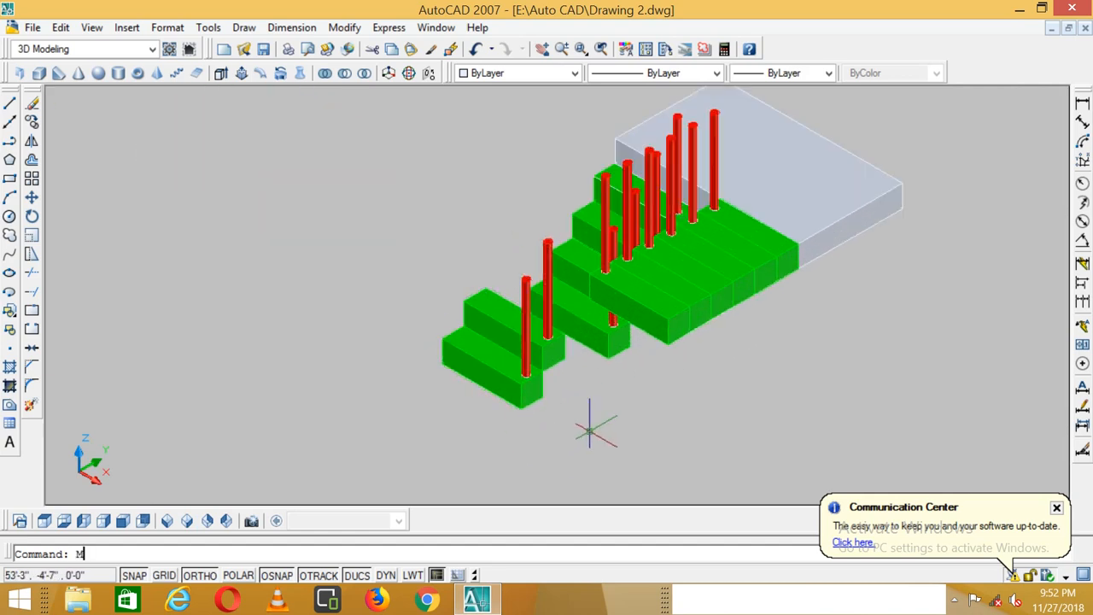
key("Return")
left_click(584, 421)
left_click(466, 284)
key("Return")
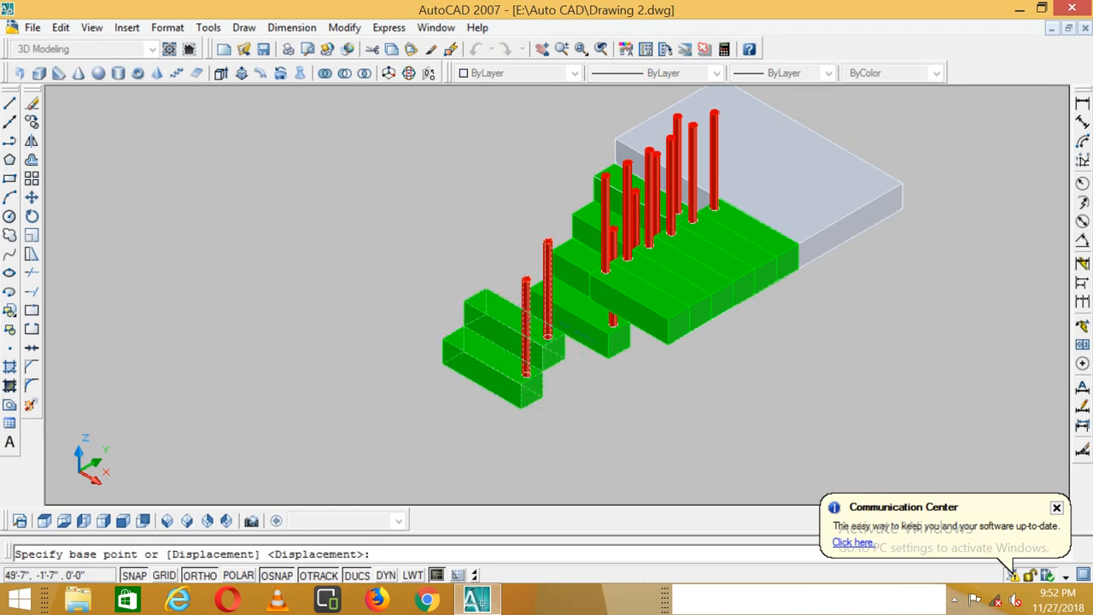
scroll(561, 333, "up", 2)
left_click(563, 340)
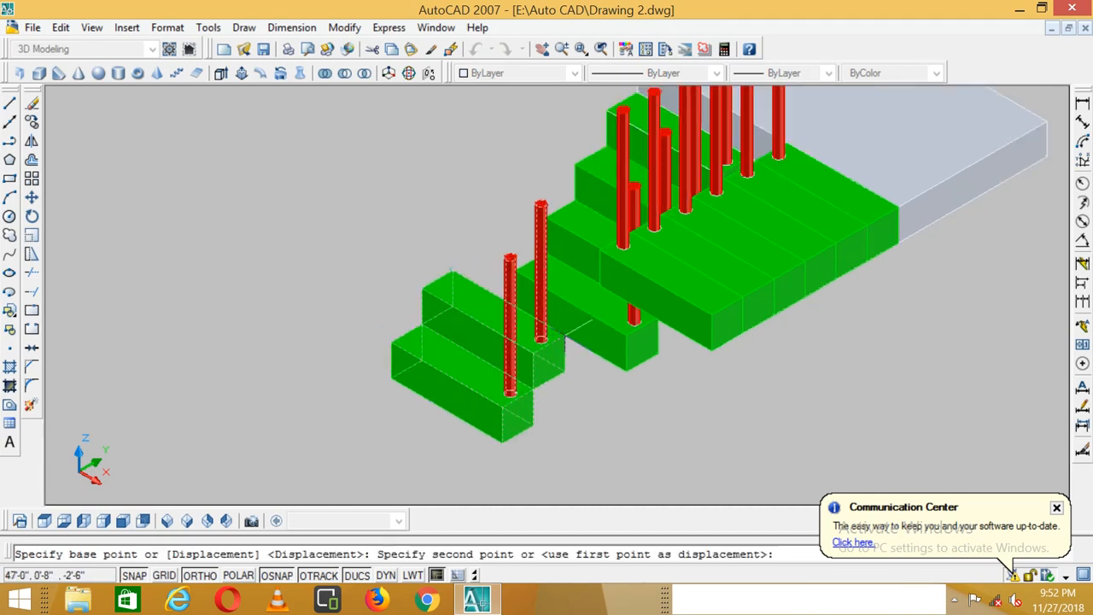
left_click(626, 371)
scroll(486, 354, "down", 2)
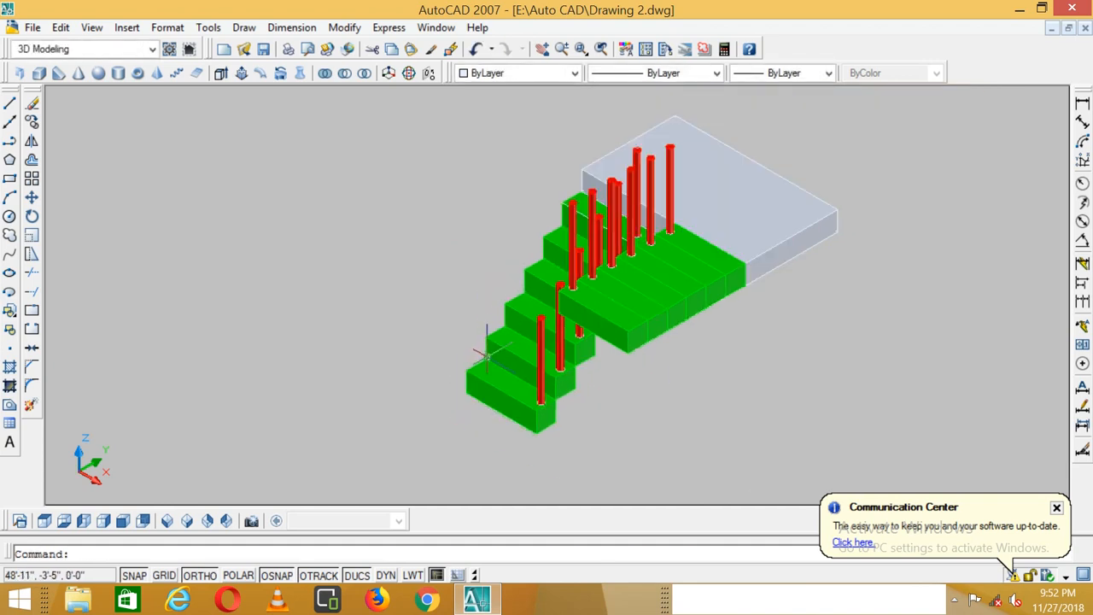
- Move the right flight's tread nearest the landing, with its baluster, straight up from its bottom outer corner to the landing's top corner
scroll(732, 257, "up", 3)
type("m")
key("Return")
left_click(744, 307)
left_click(733, 311)
key("Return")
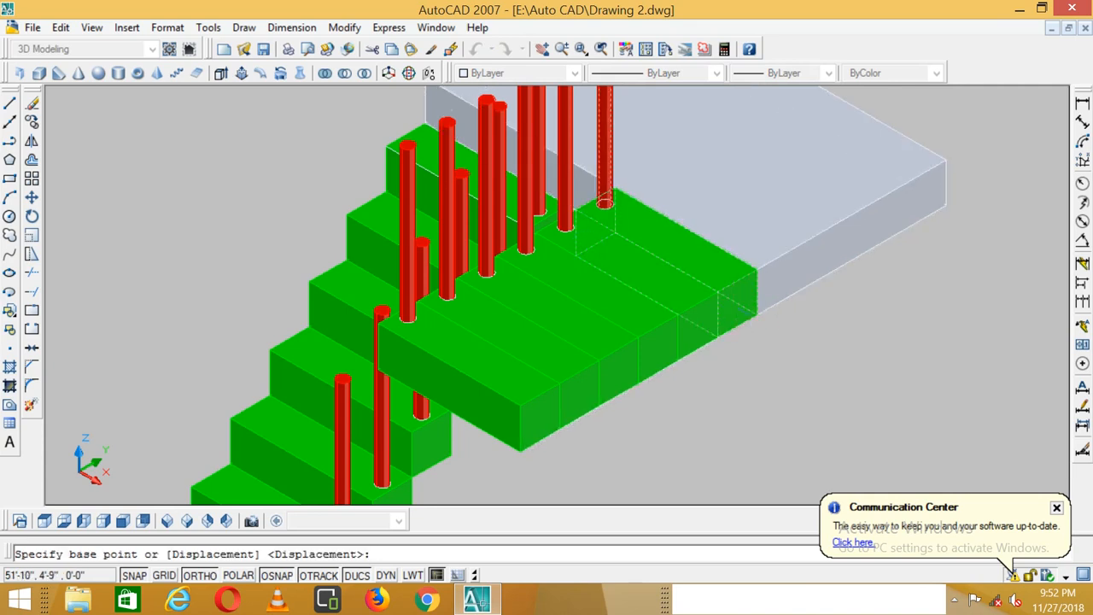
left_click(755, 316)
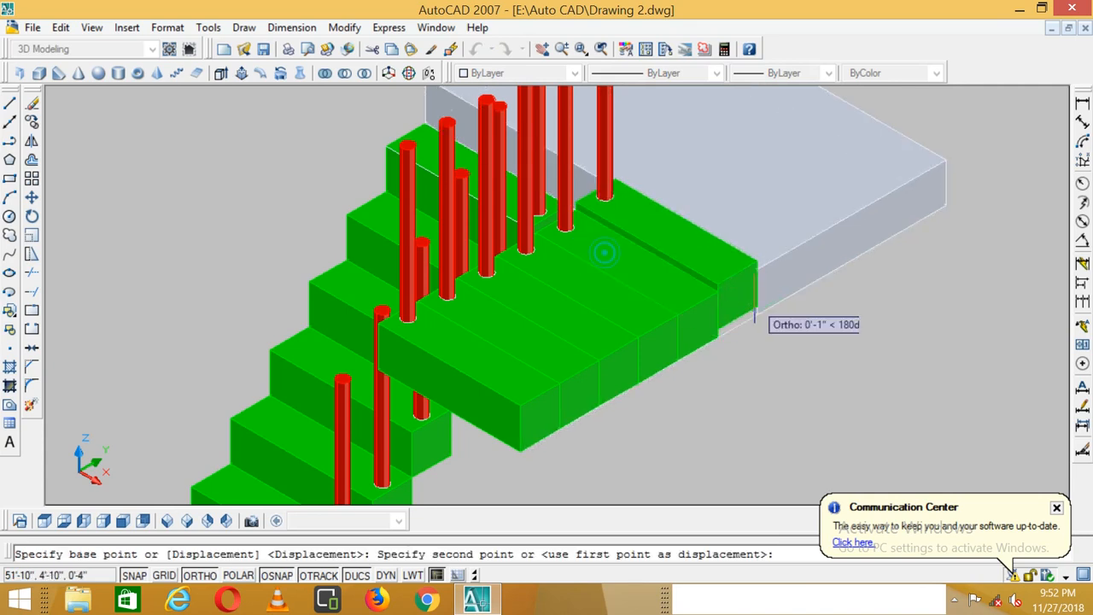
left_click(756, 268)
- Move the right flight's second tread from the landing, with its baluster, up from its bottom outer corner to the first tread's top corner
right_click(710, 426)
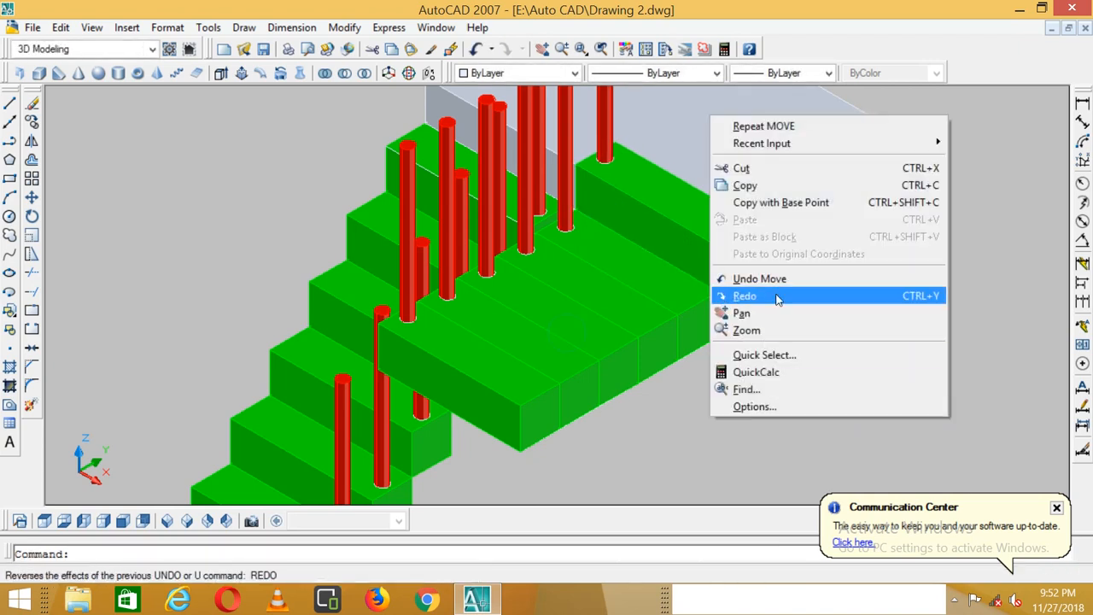
left_click(805, 122)
left_click(720, 341)
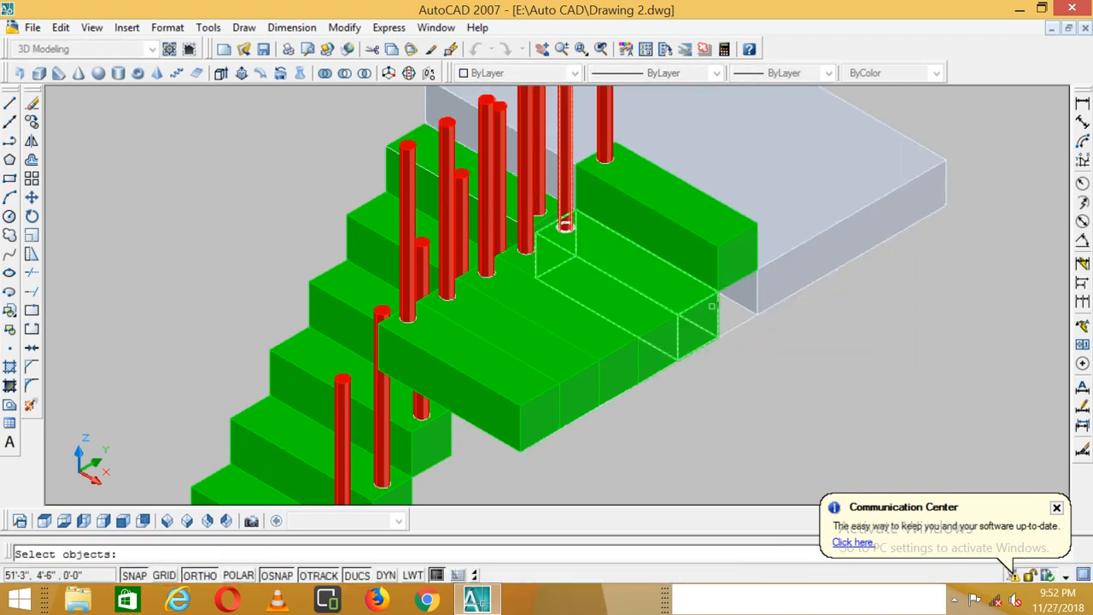
key("Return")
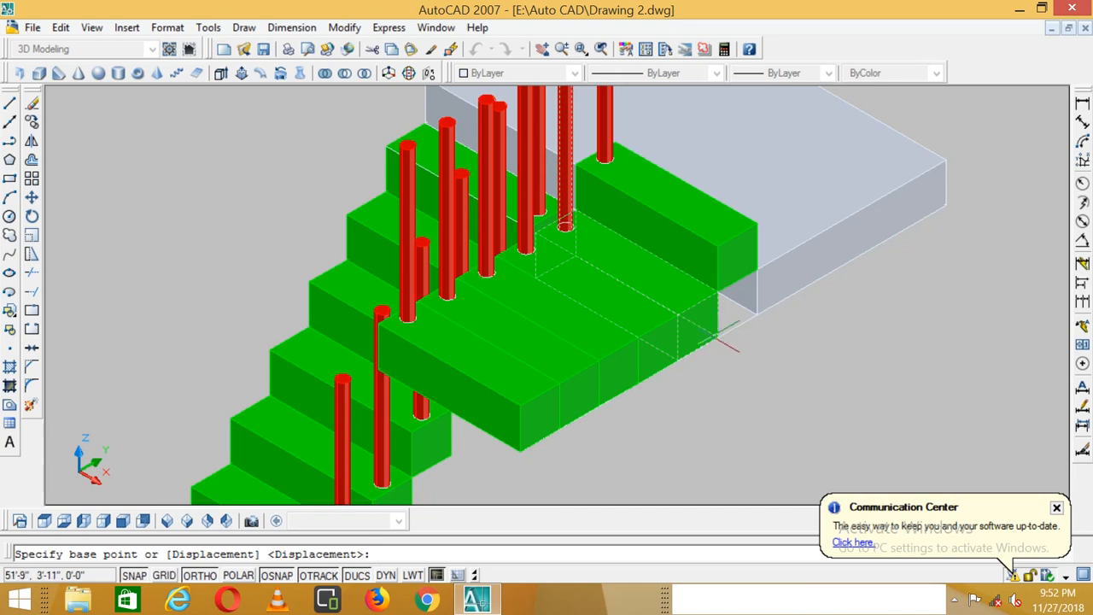
left_click(717, 339)
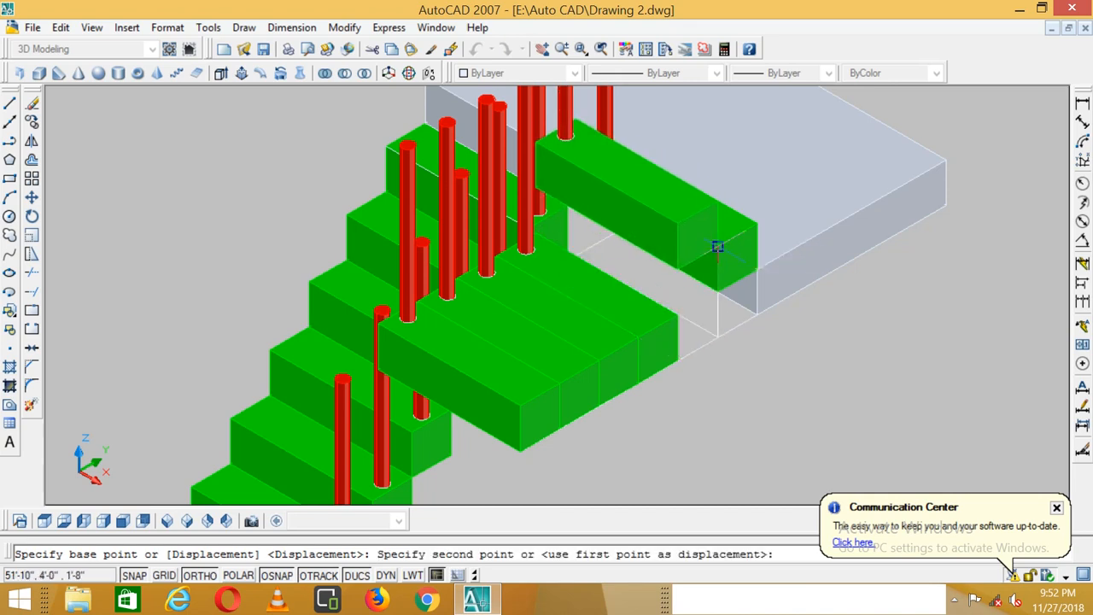
left_click(720, 272)
- Move the right flight's third tread from the landing, with its baluster, up from its bottom outer corner to the second tread's top corner
right_click(715, 75)
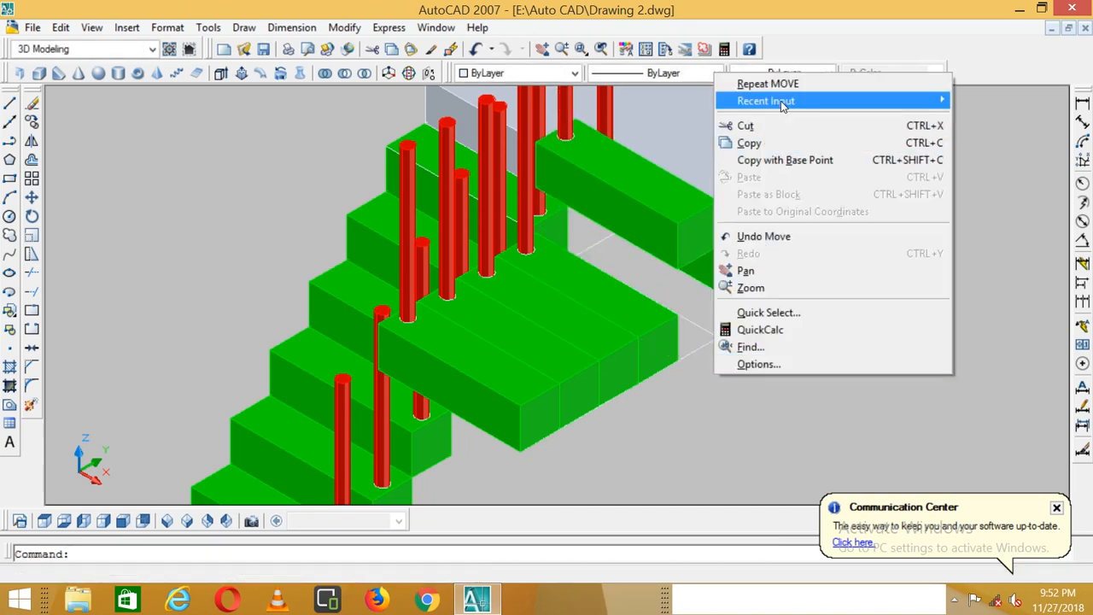
left_click(767, 84)
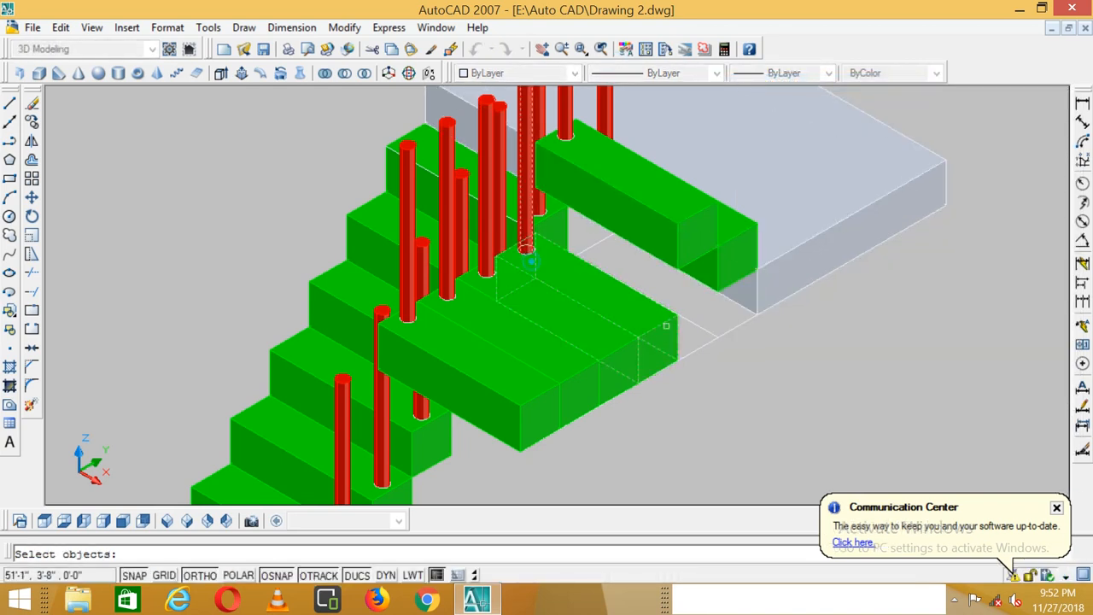
key("Return")
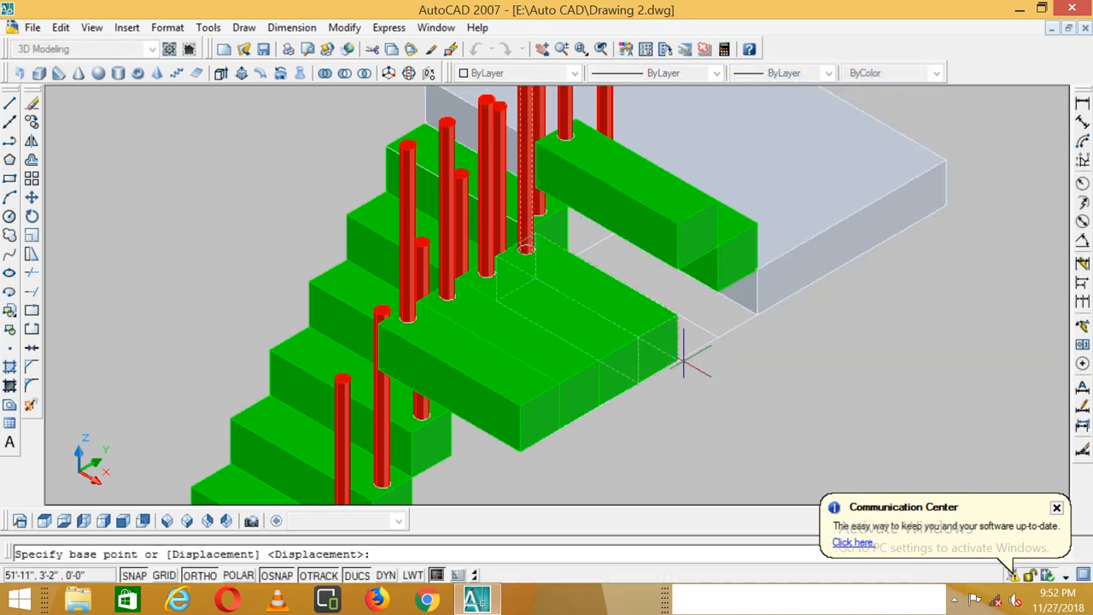
left_click(684, 363)
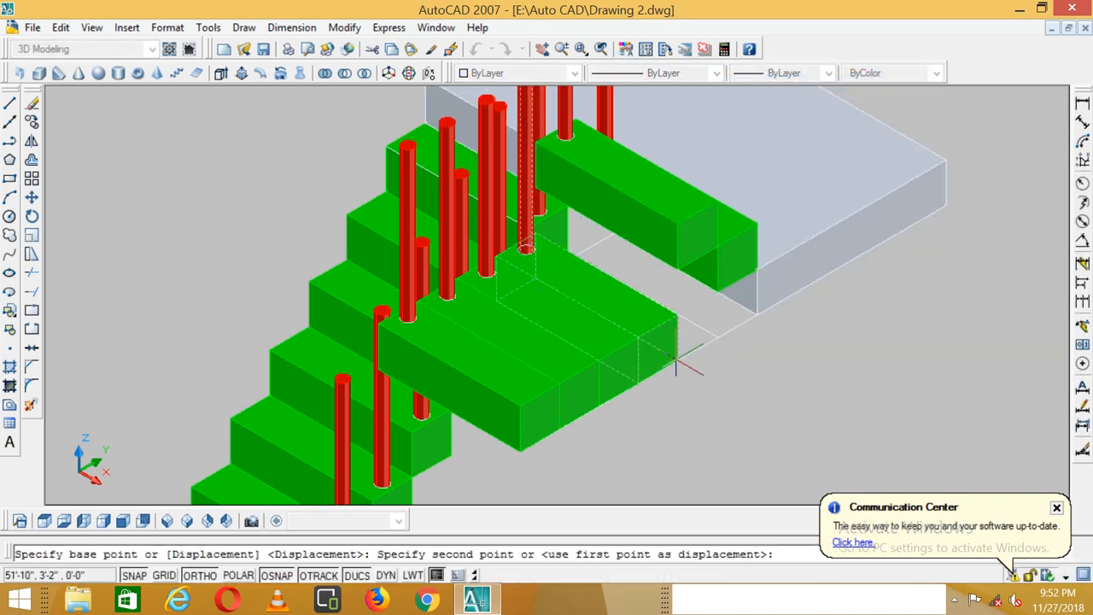
left_click(678, 222)
- Move the right flight's fourth tread from the landing, with its baluster, up from its bottom outer corner to the third tread's top corner
right_click(723, 92)
left_click(775, 101)
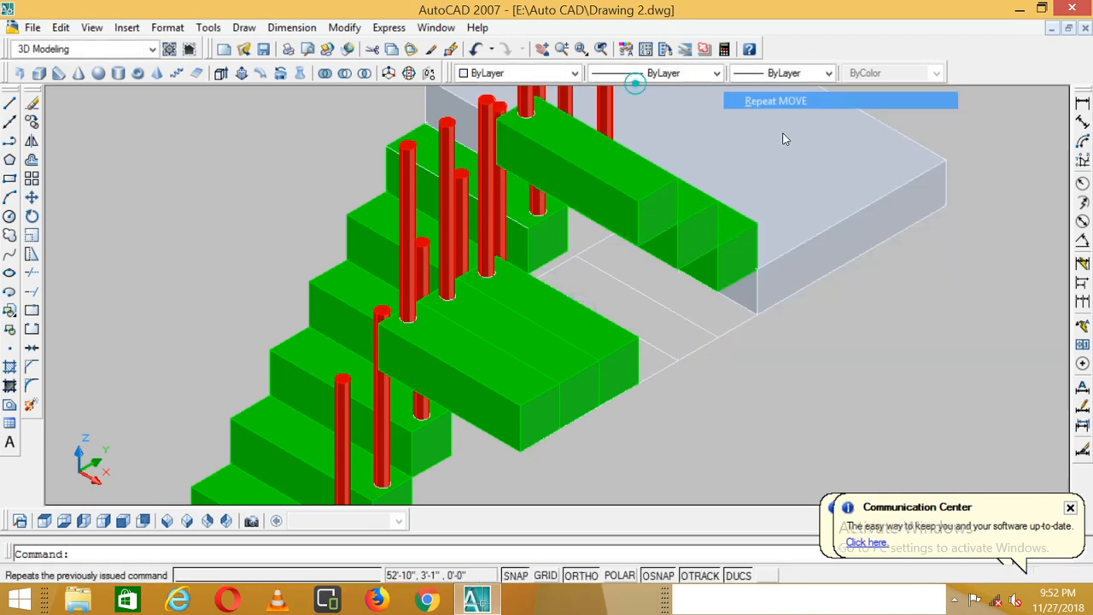
right_click(629, 343)
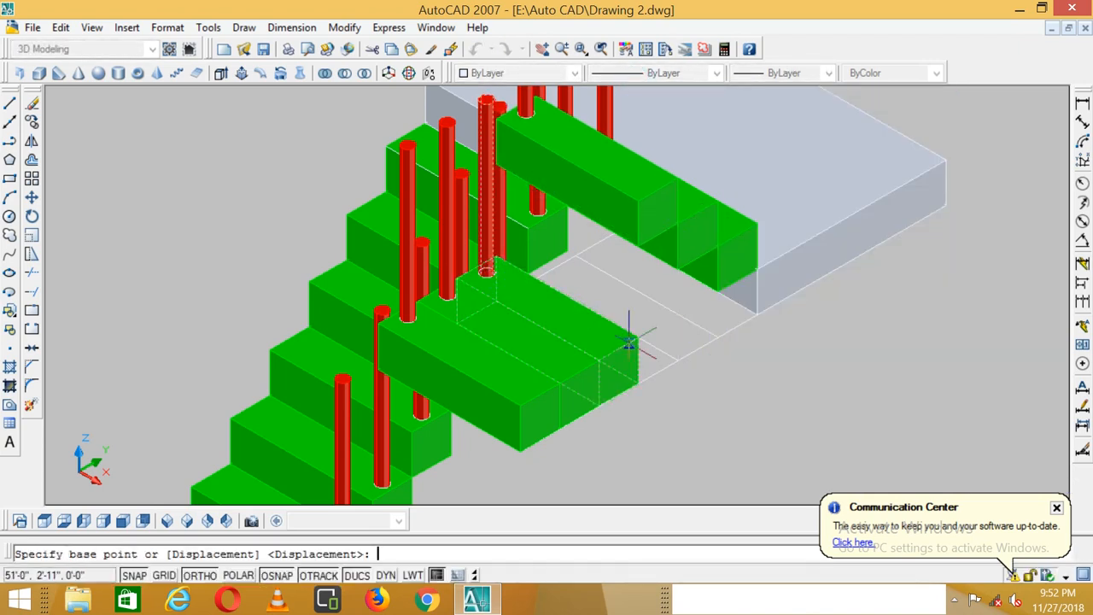
left_click(634, 389)
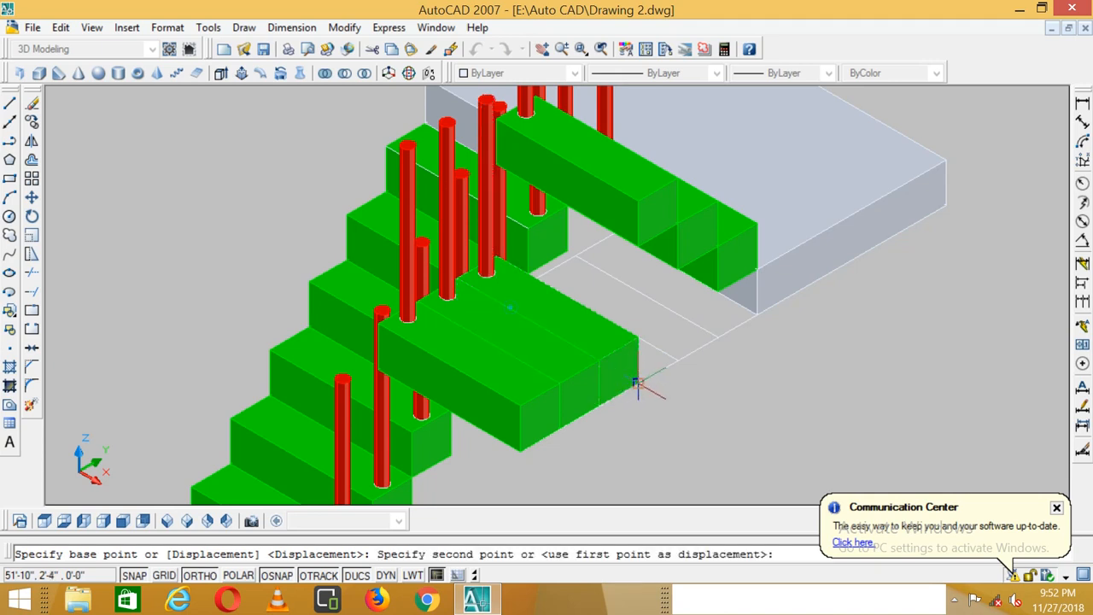
left_click(638, 200)
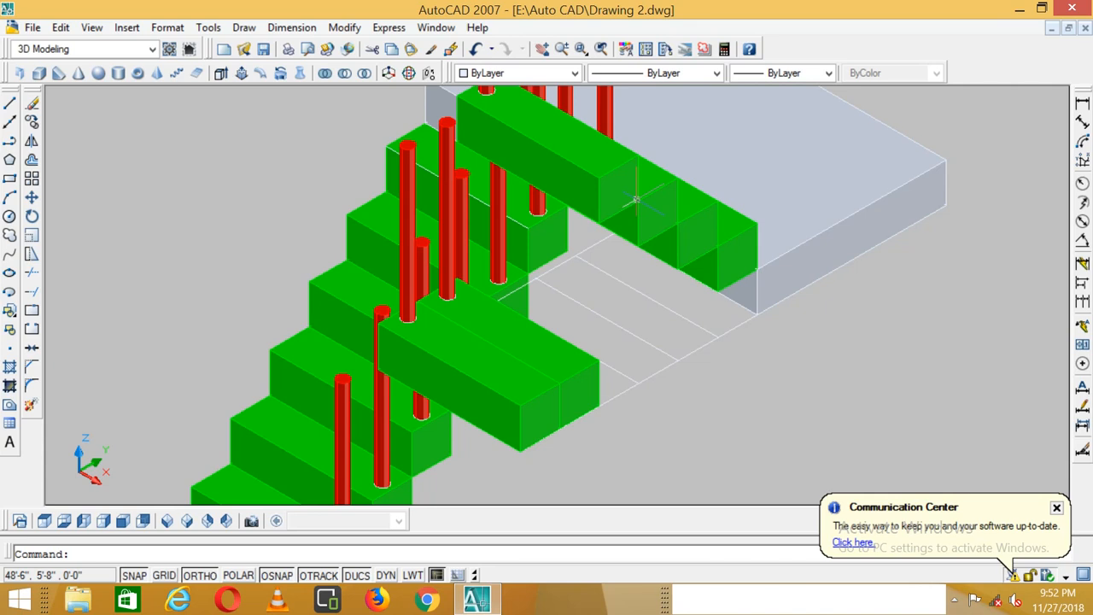
- Move the right flight's fifth tread from the landing, with its baluster, up from its bottom outer corner to the fourth tread's top corner
type("M")
key("Return")
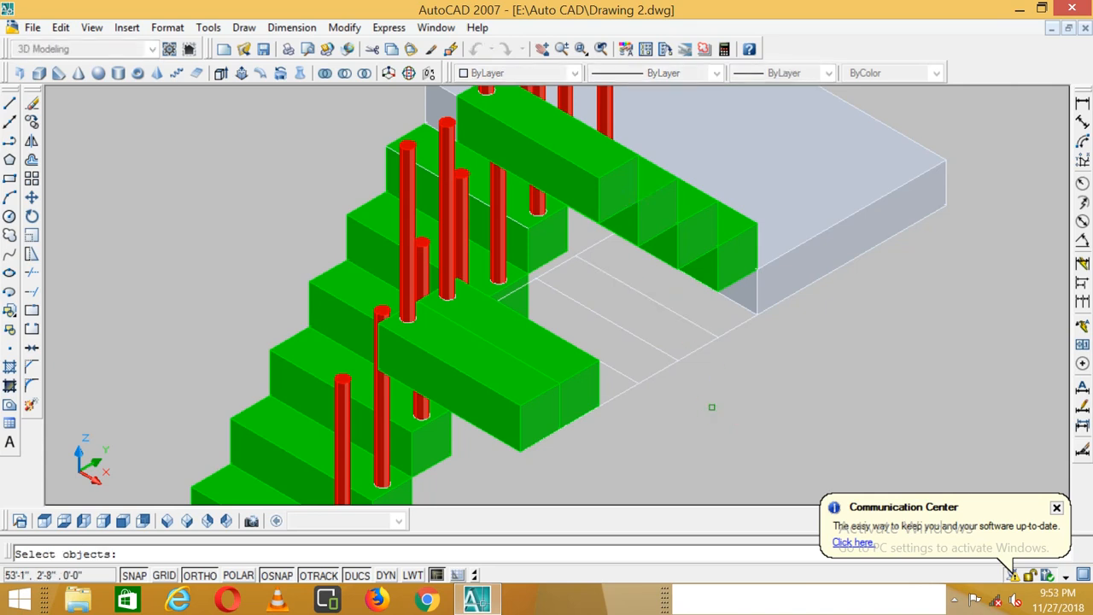
left_click(446, 293)
key("Return")
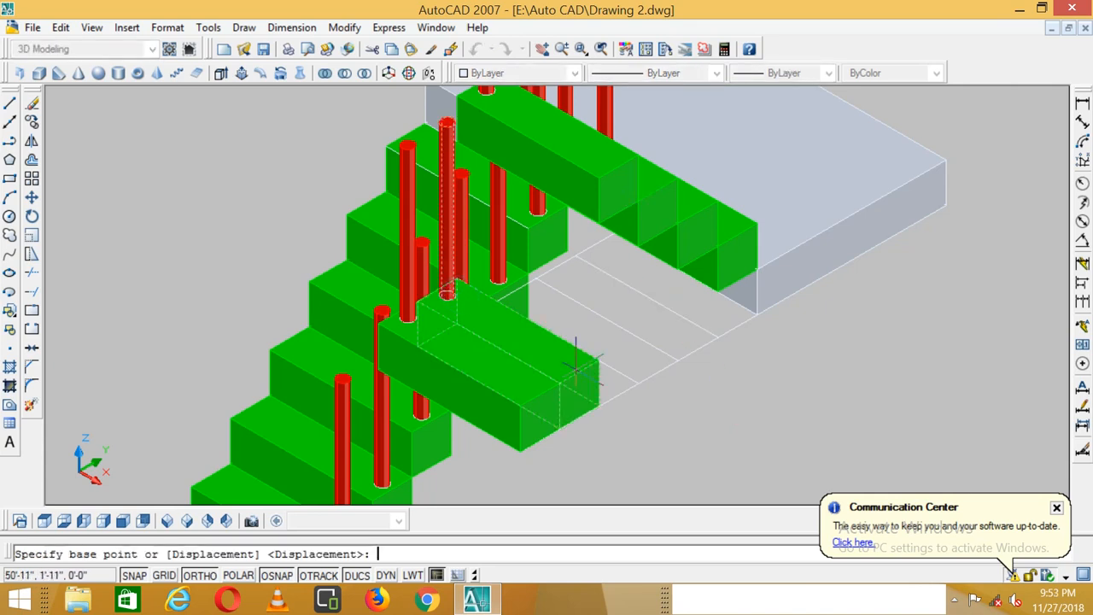
left_click(600, 178)
- Move the right flight's last tread, with its baluster, up from its bottom outer corner to the fifth tread's top corner
right_click(645, 401)
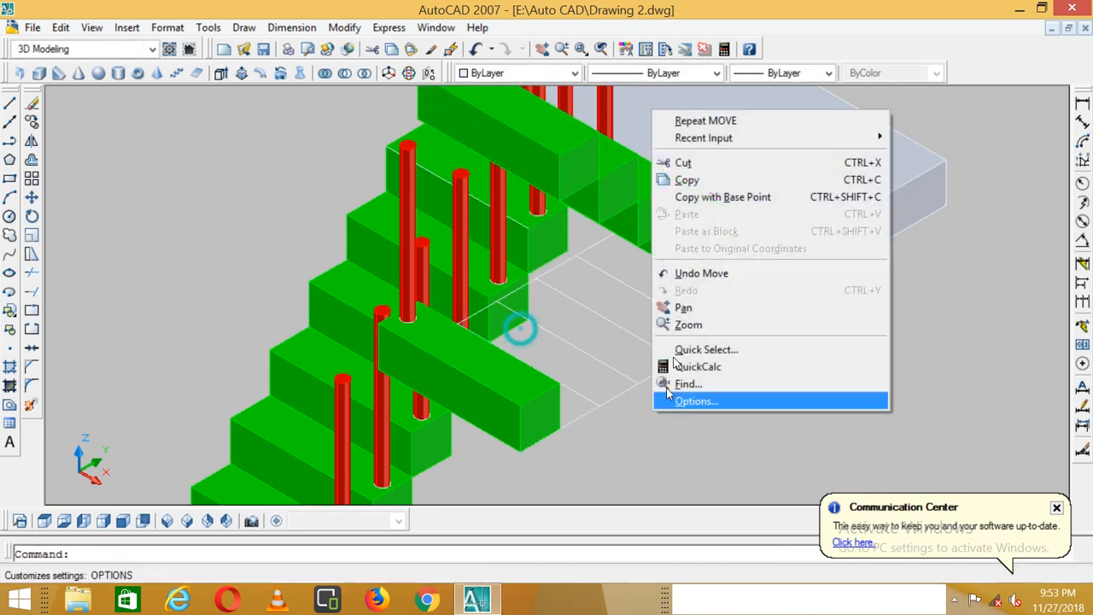
left_click(675, 117)
left_click(407, 316)
left_click(407, 316)
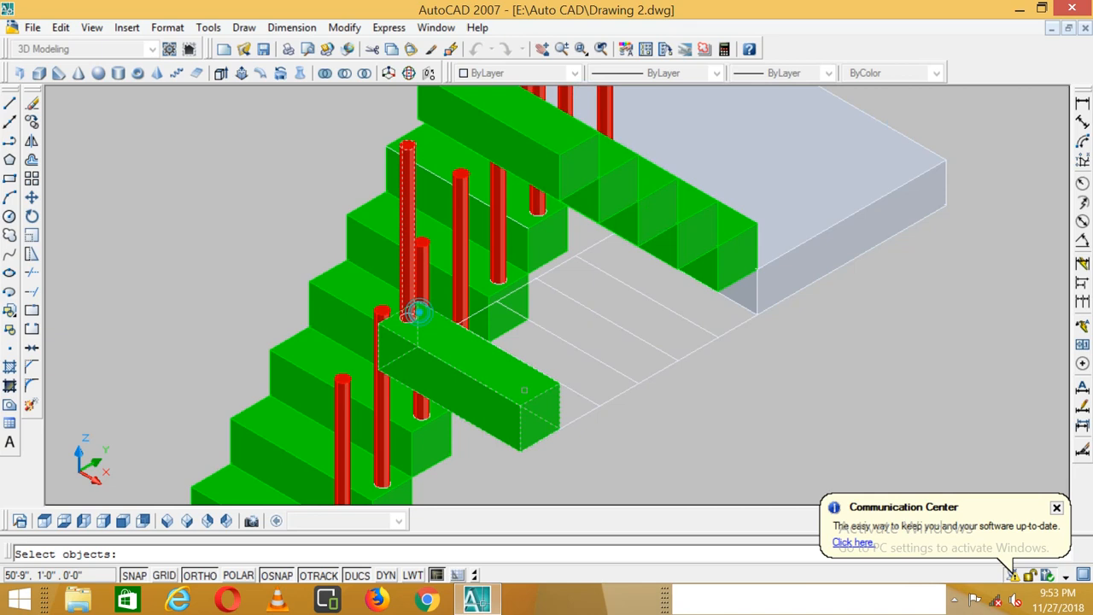
key("Return")
left_click(559, 425)
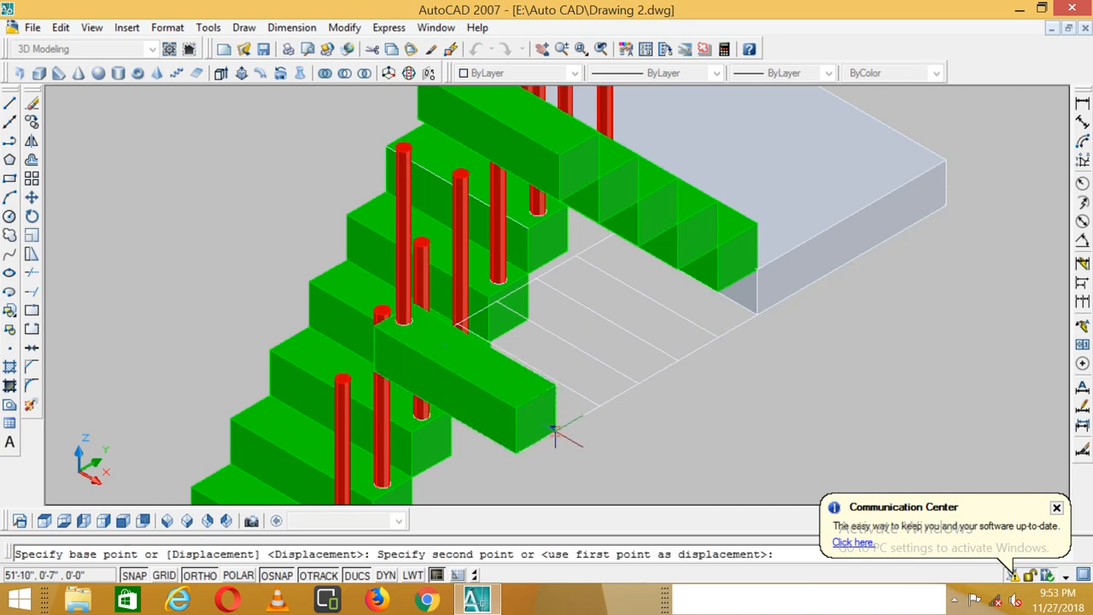
left_click(559, 155)
- Delete the white layout lines left on the ground beneath the right flight's raised treads
scroll(647, 325, "down", 3)
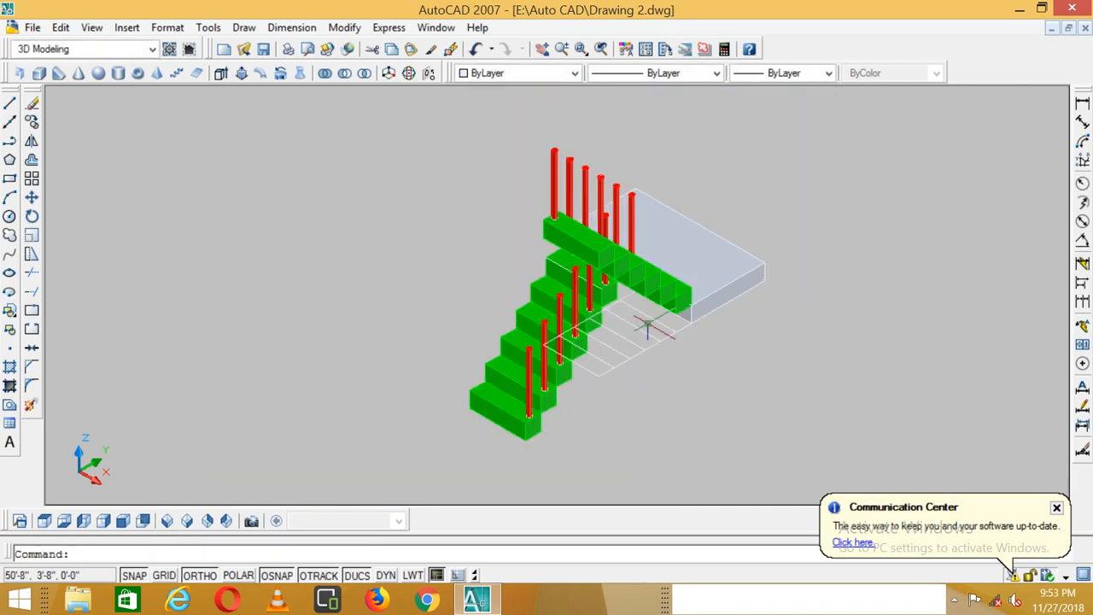
scroll(654, 322, "up", 3)
left_click(668, 303)
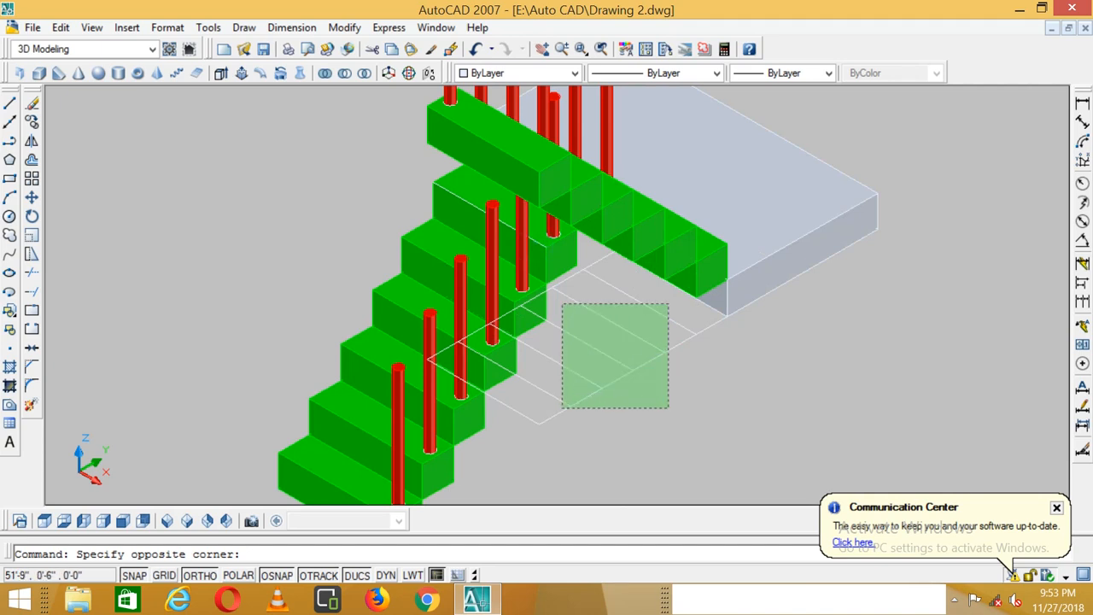
left_click(561, 410)
key("Delete")
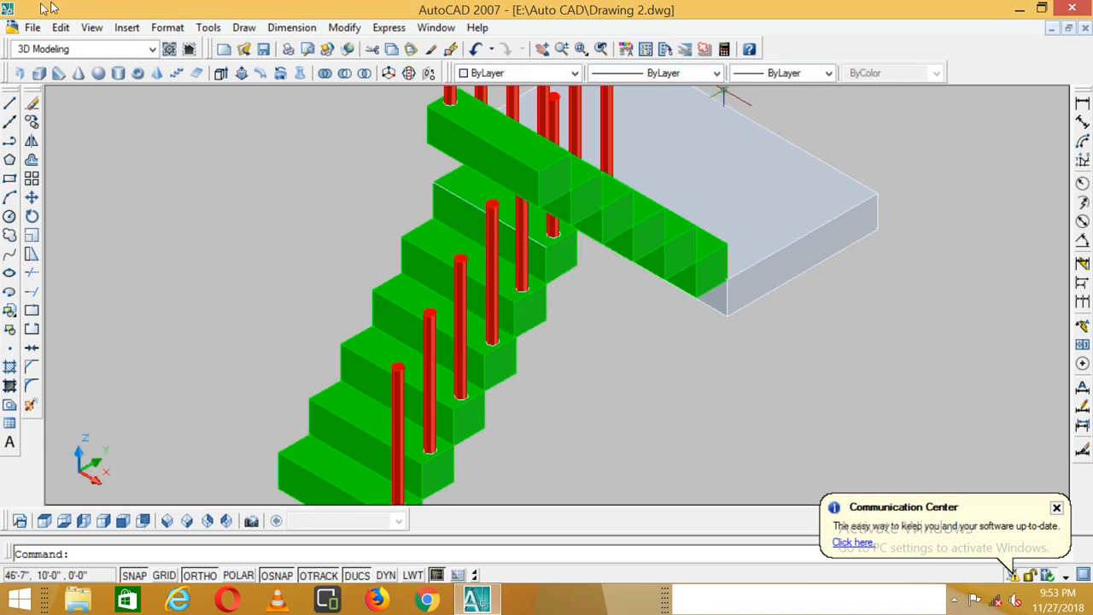
- Display the Orbit tools and orbit the model to inspect both flights and the landing from the opposite side
right_click(5, 49)
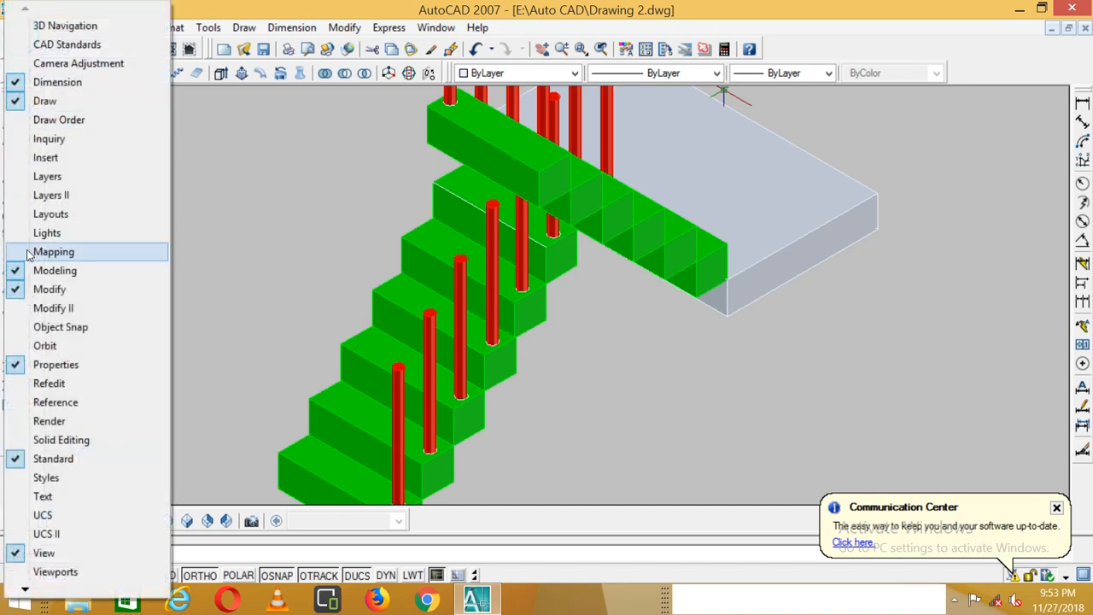
left_click(47, 345)
left_click(111, 158)
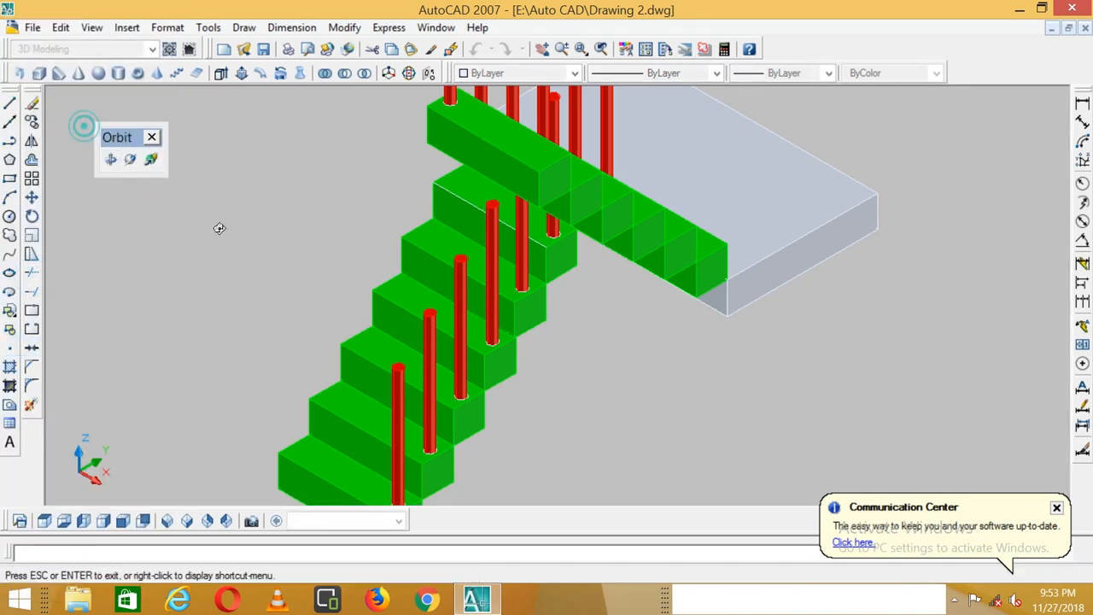
left_click_drag(441, 344, 580, 302)
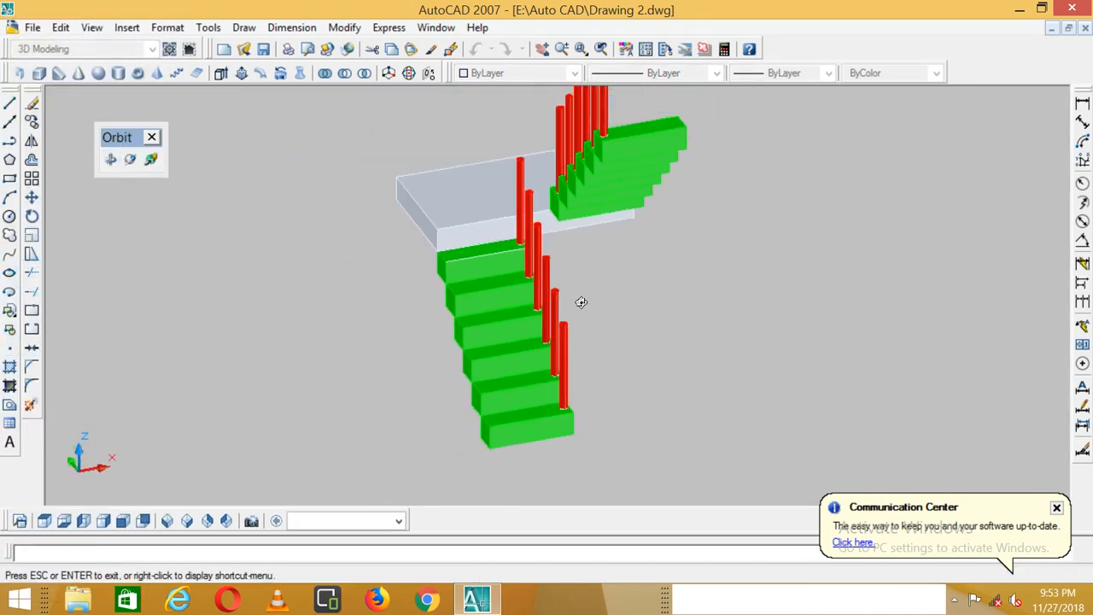
left_click_drag(513, 263, 528, 167)
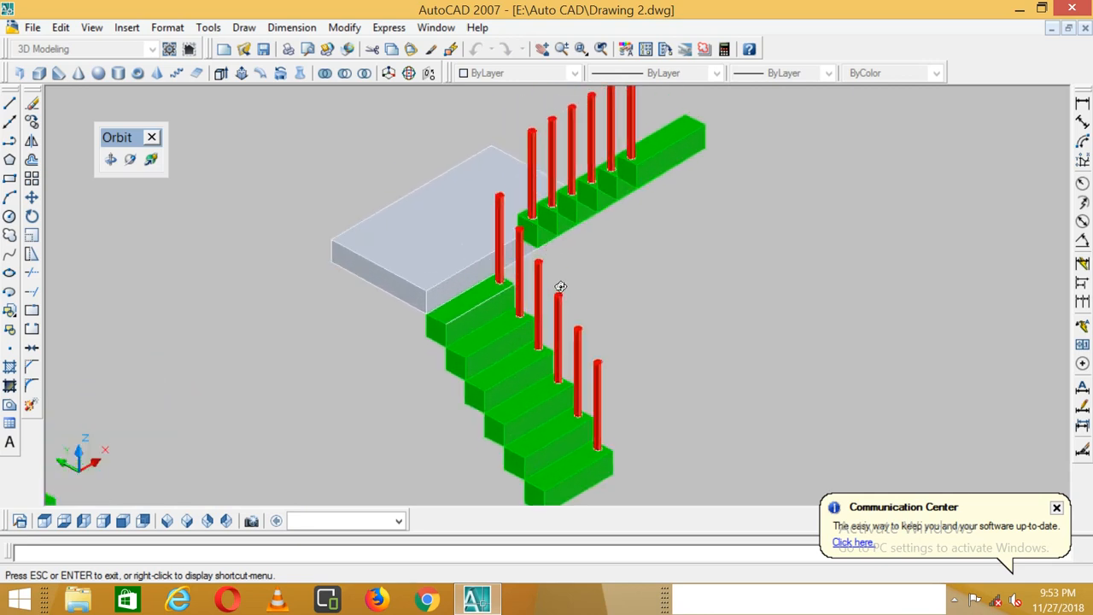
key("Escape")
- Switch the visual style to 2D Wireframe
type("VS")
key("Return")
type("3")
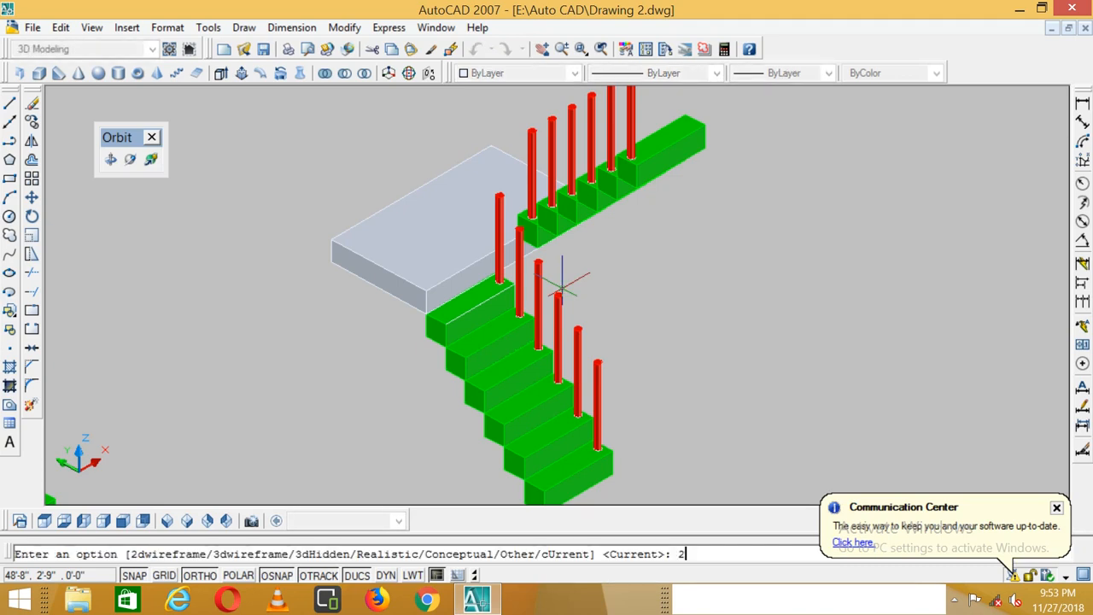
key("Return")
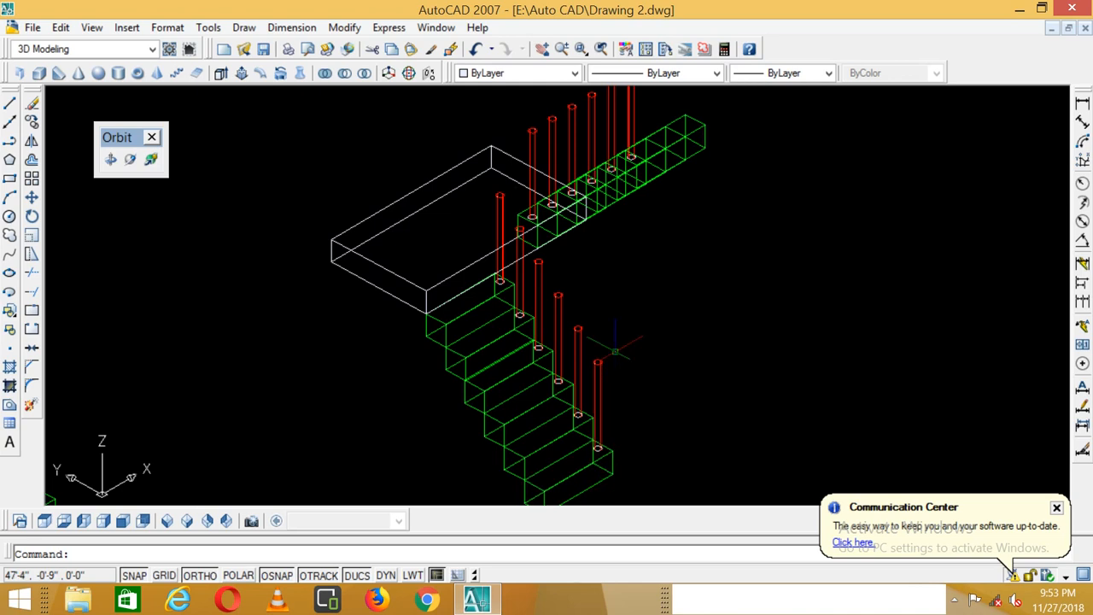
type("C")
key("Return")
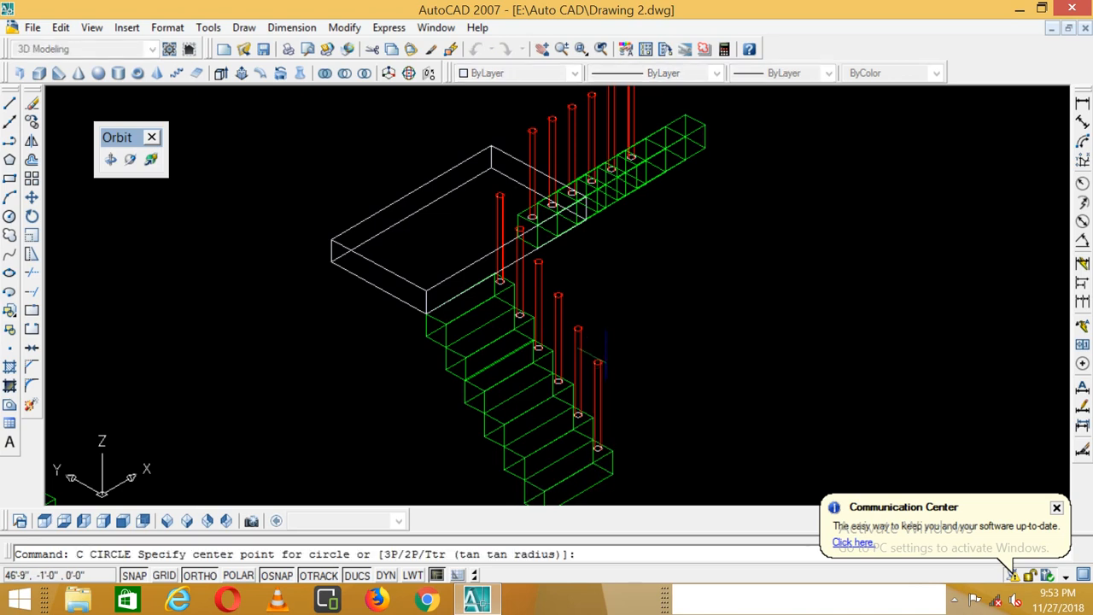
scroll(604, 363, "up", 3)
left_click(592, 364)
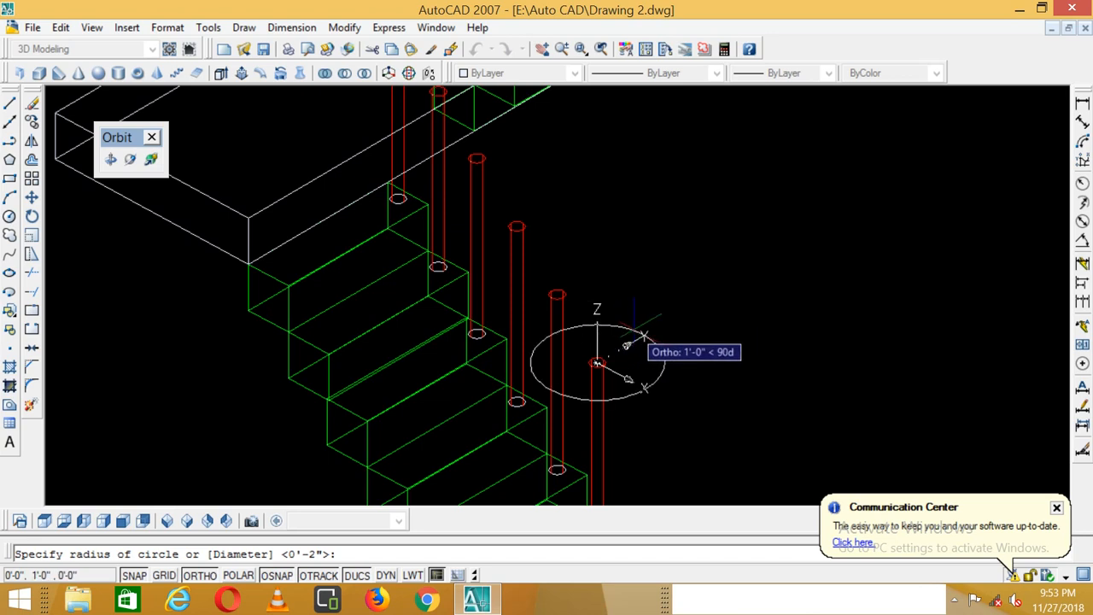
key("Escape")
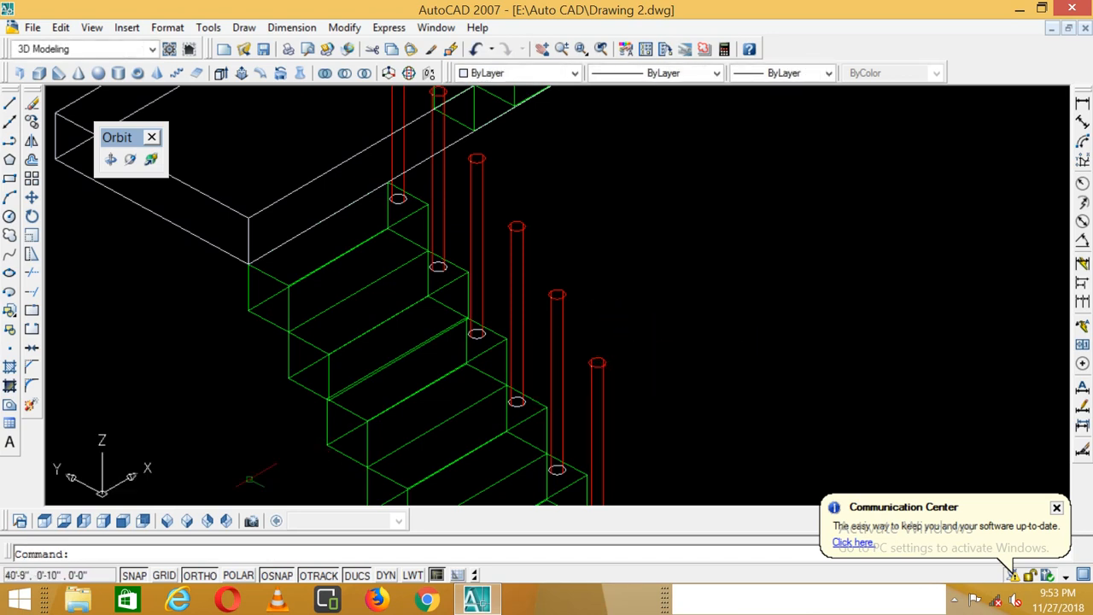
- Set the working plane from the Back view, return to SW Isometric, and try a circle centred on the lowest baluster's top
left_click(44, 521)
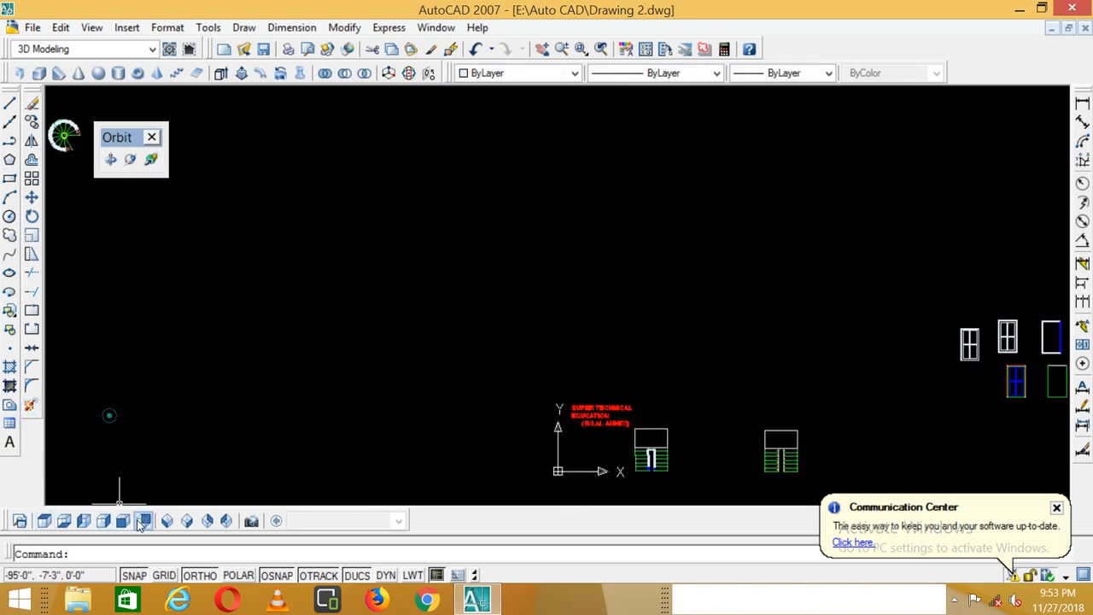
left_click(142, 520)
left_click(167, 521)
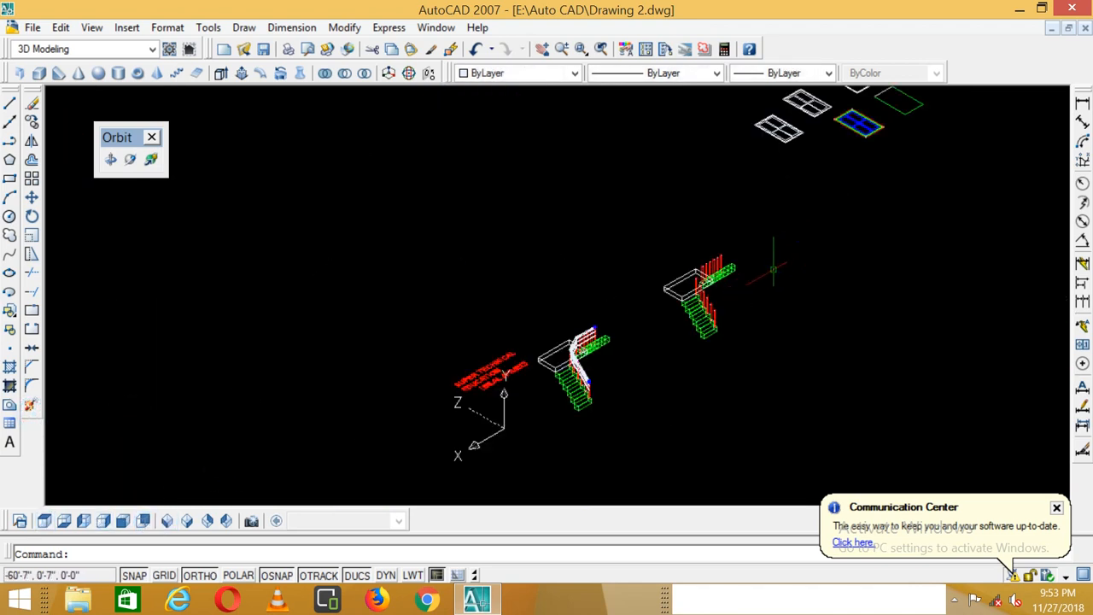
scroll(772, 270, "up", 5)
key("Return")
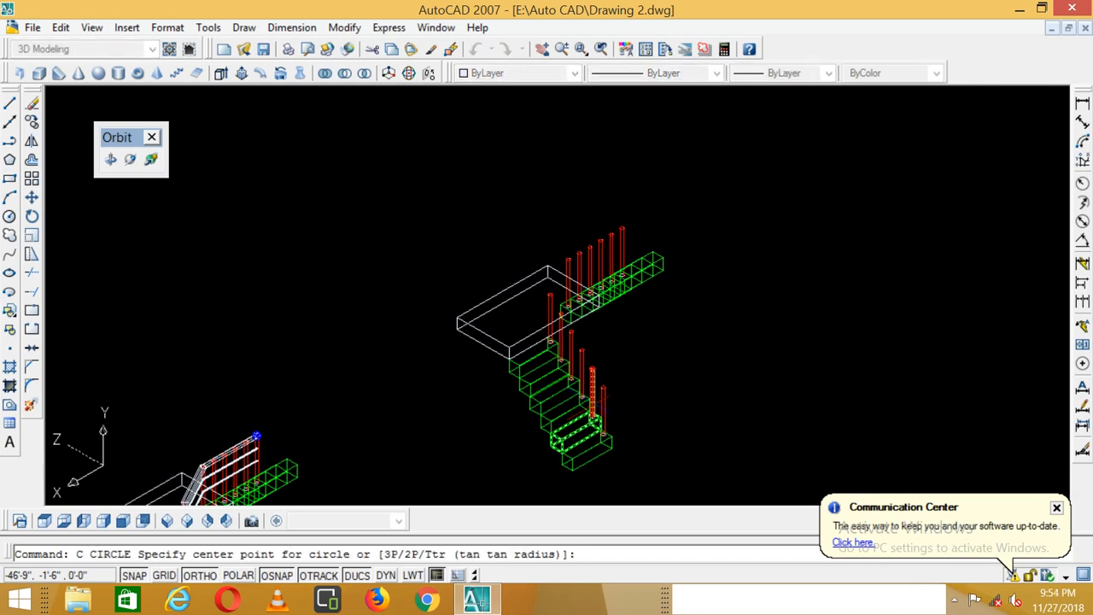
scroll(603, 408, "up", 4)
left_click(602, 408)
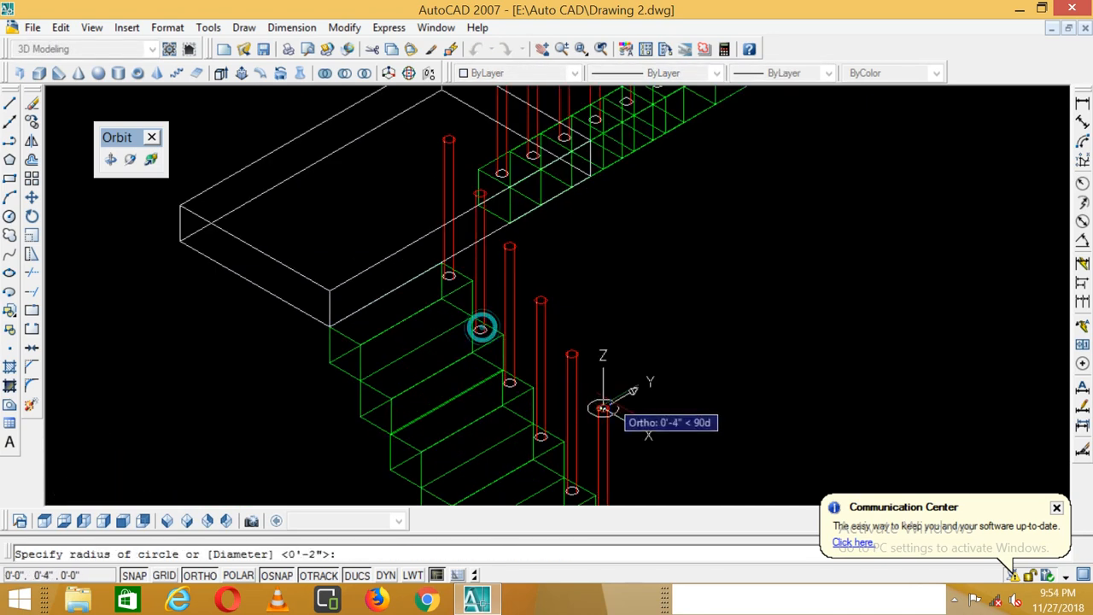
key("Return")
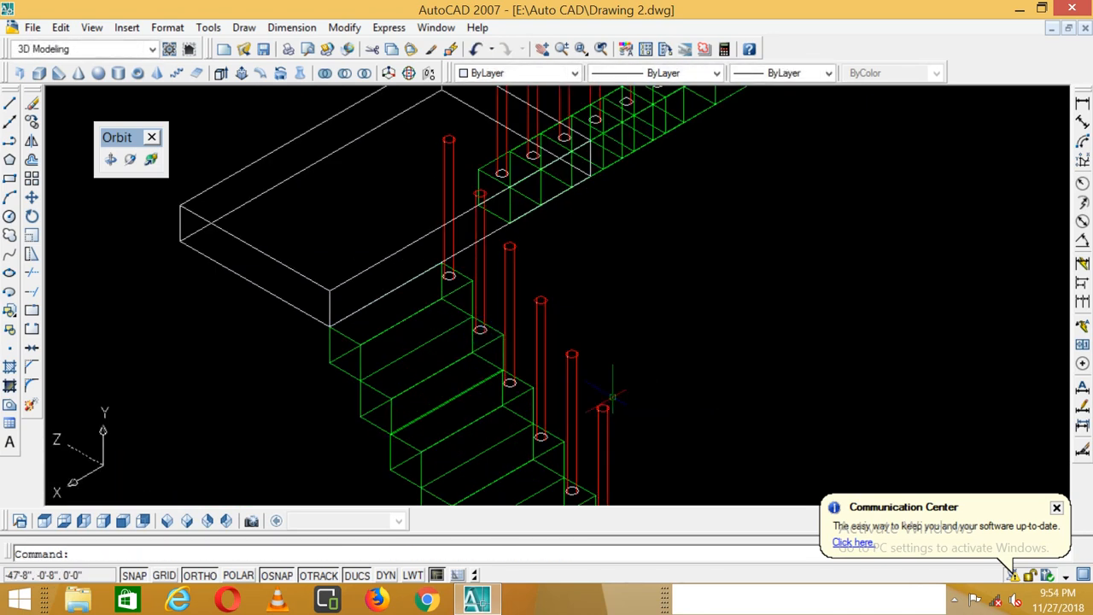
- Reset the drawing plane by viewing the model from Top and Back, then return to SW Isometric
left_click(49, 520)
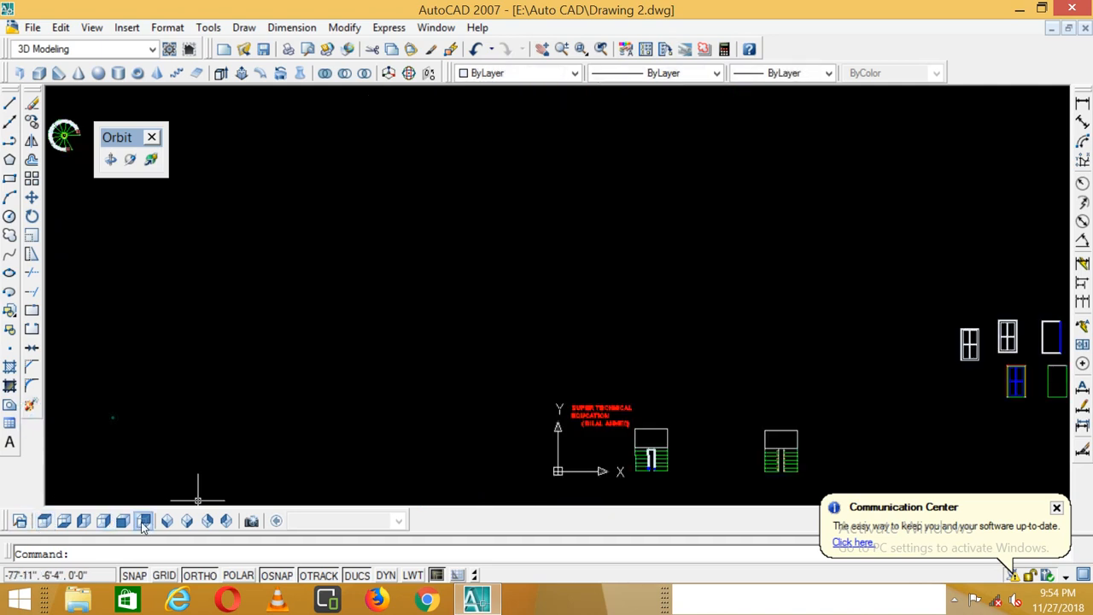
left_click(143, 522)
left_click(207, 521)
scroll(738, 278, "up", 4)
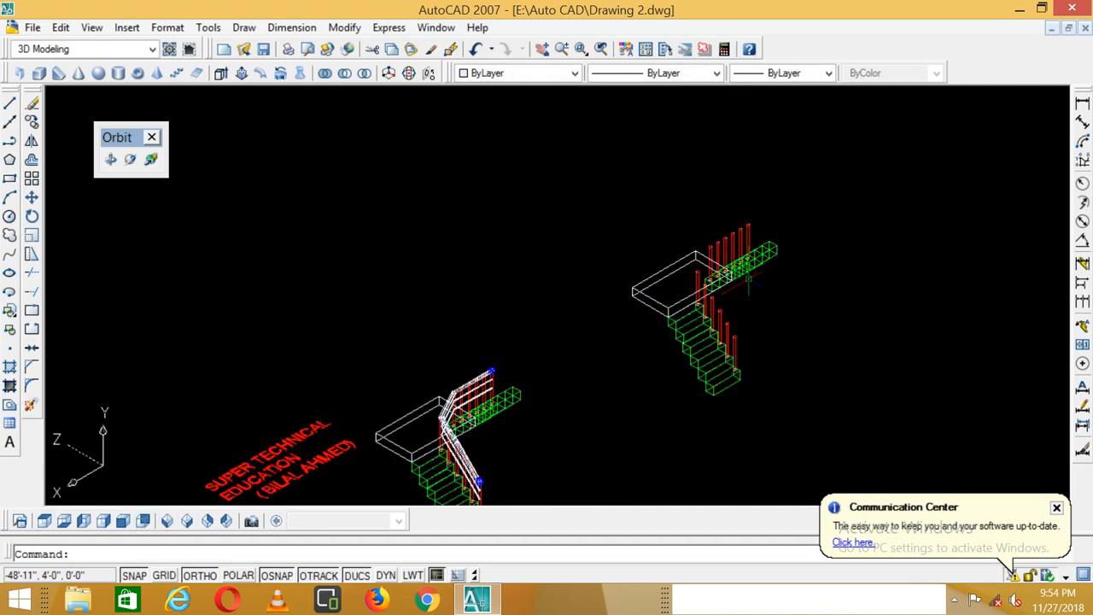
- Draw a circle with a radius of about 3" centred on the top of the lower flight's lowest baluster
type("c")
key("Return")
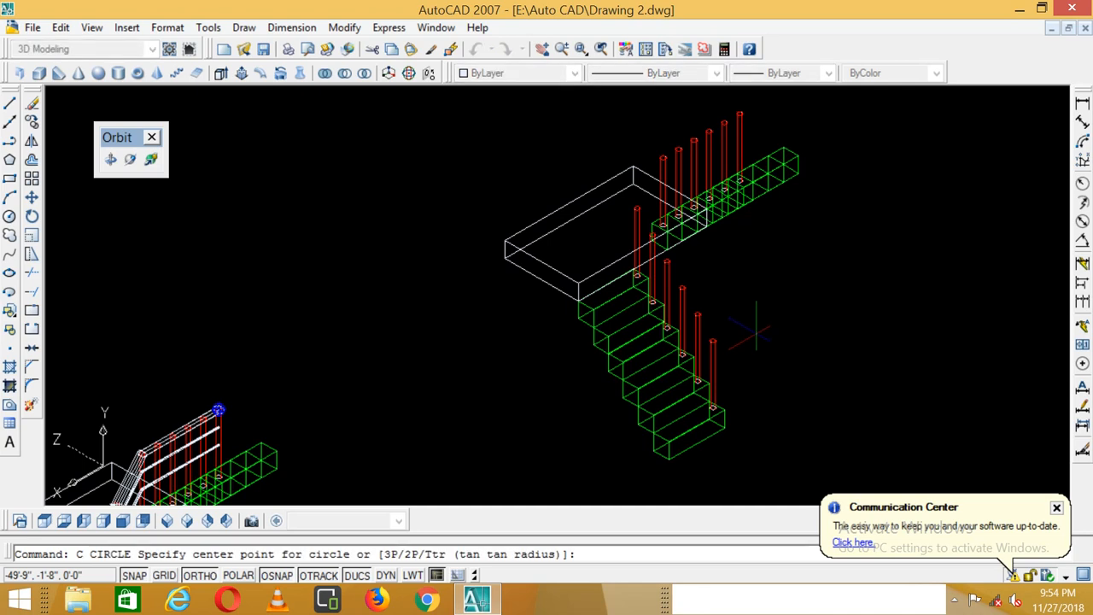
scroll(725, 335, "up", 2)
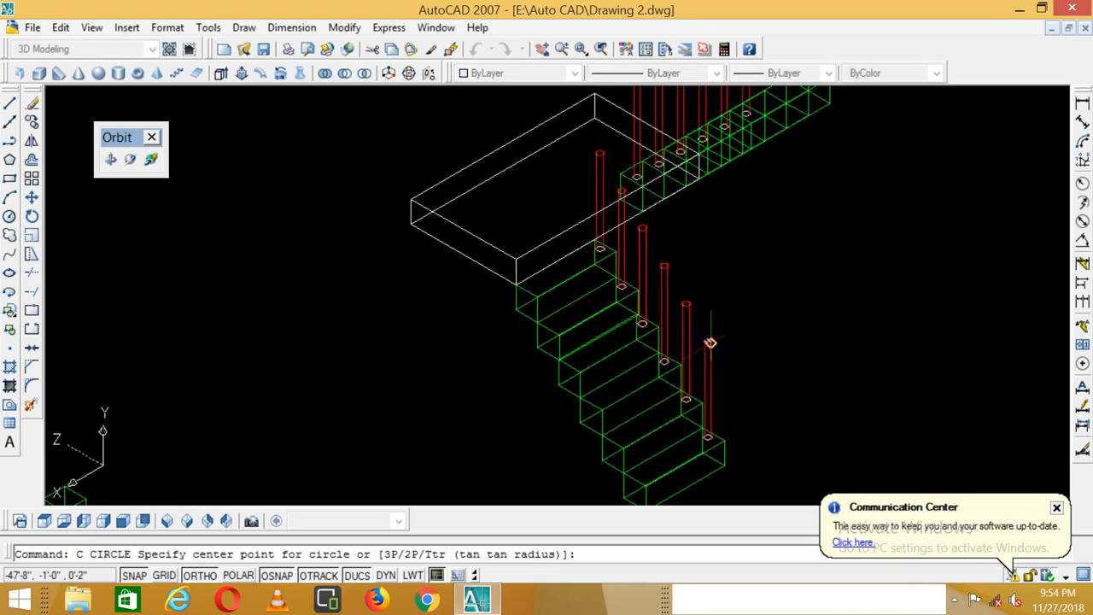
scroll(710, 343, "up", 2)
left_click(707, 341)
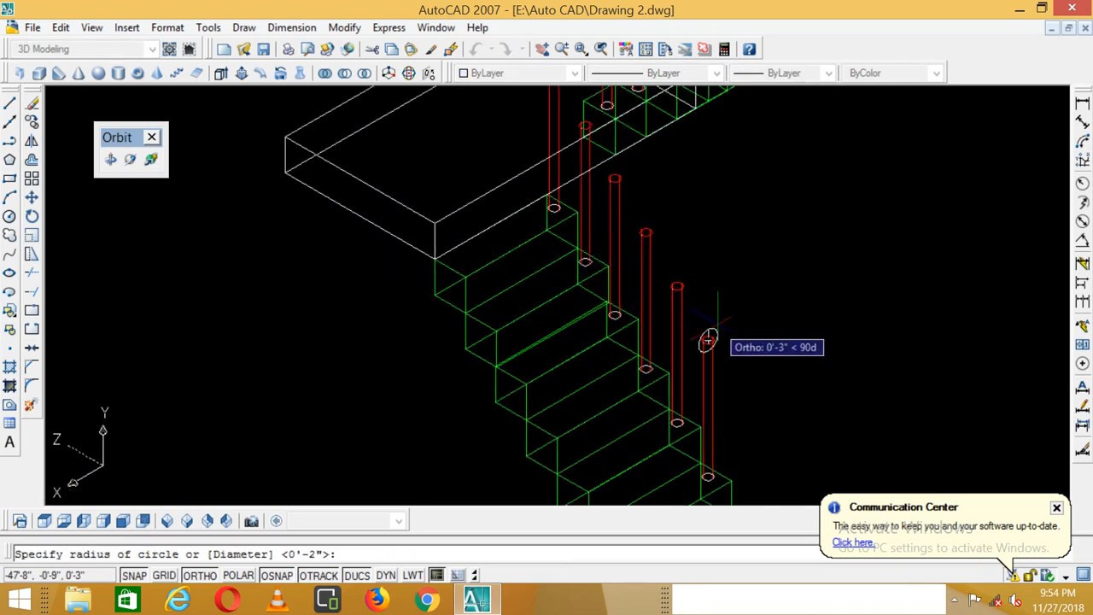
scroll(708, 338, "up", 2)
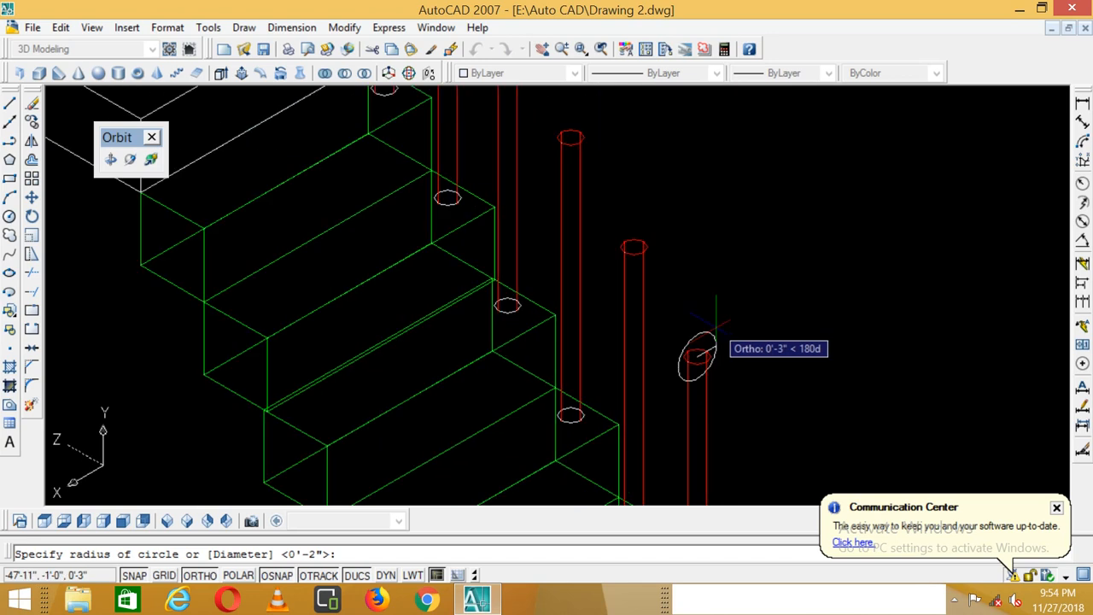
left_click(715, 326)
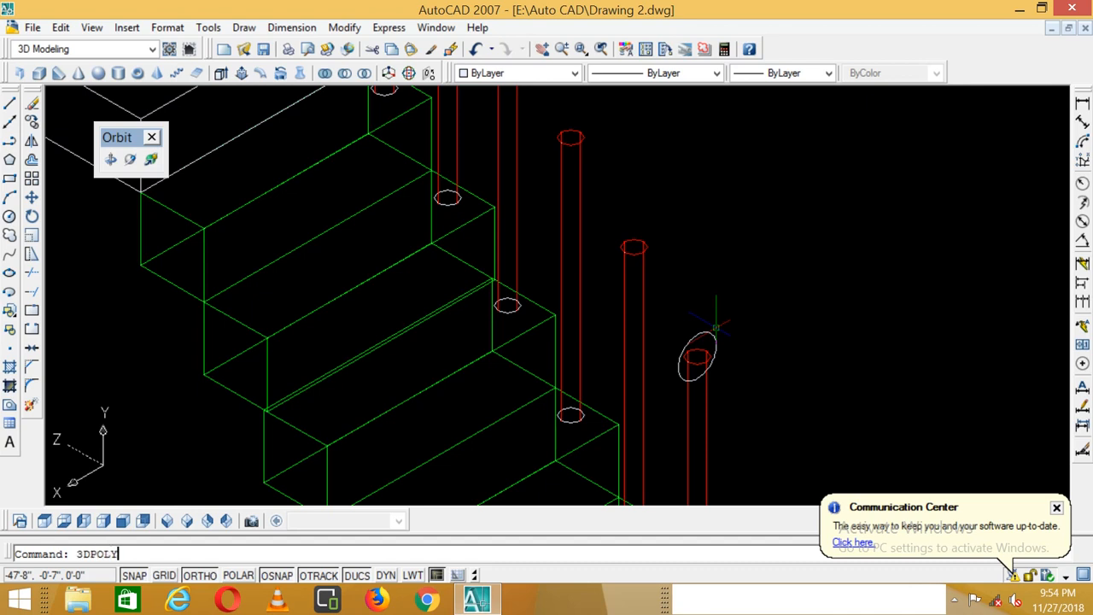
- Start a 3D polyline (3DPOLY) at the circle's centre and run it up through the lower flight's baluster tops
key("Return")
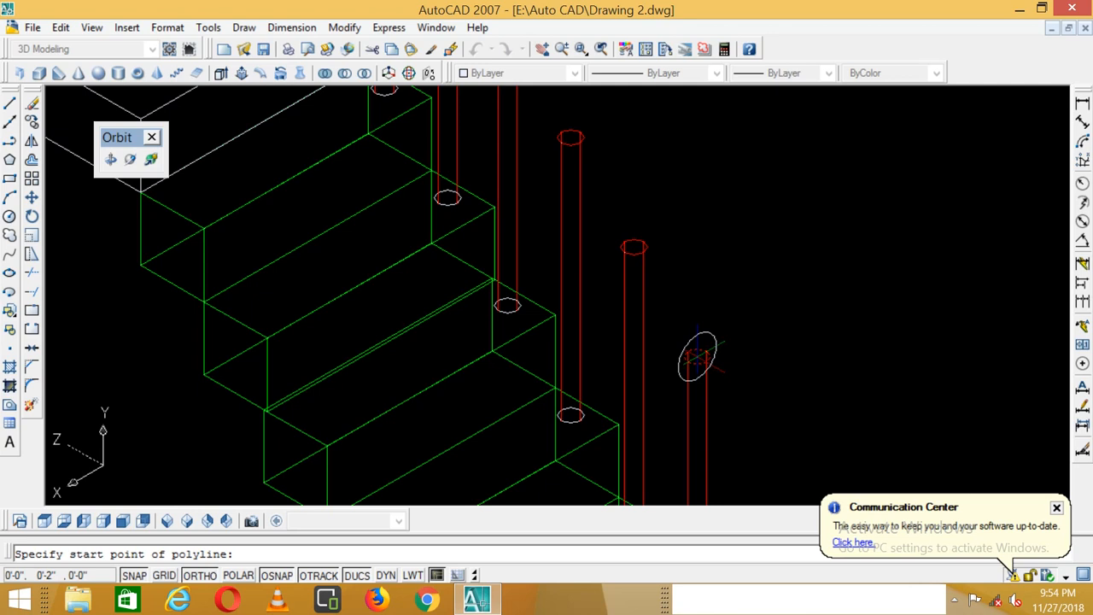
key("Escape")
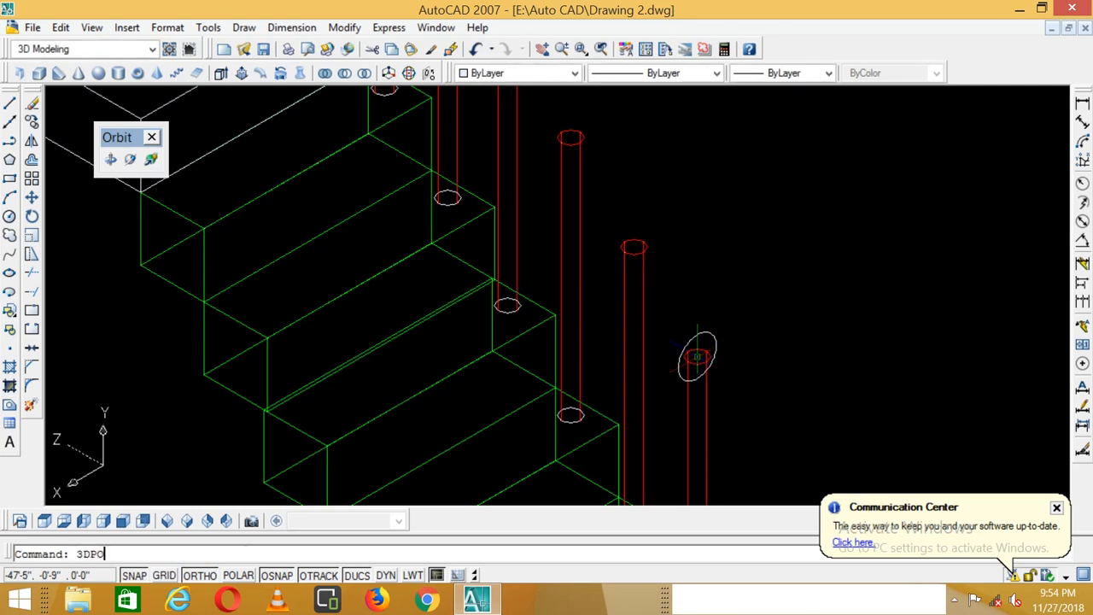
type("3DPOLY")
key("Return")
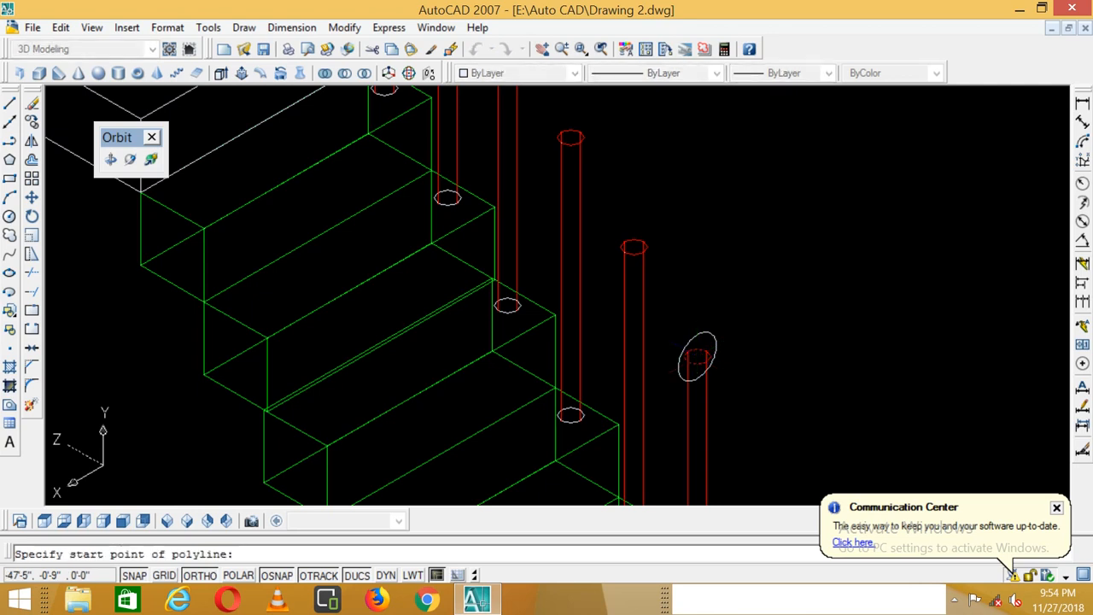
scroll(696, 357, "down", 4)
left_click(696, 357)
scroll(684, 316, "up", 5)
left_click(683, 317)
left_click(613, 193)
scroll(632, 282, "down", 5)
scroll(607, 255, "up", 5)
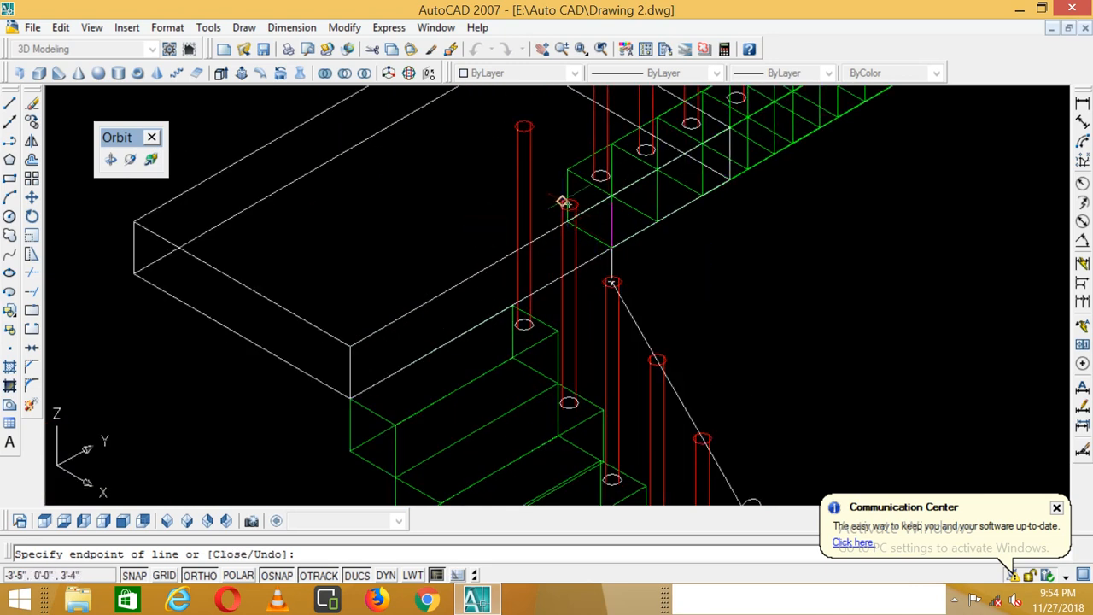
scroll(565, 203, "up", 3)
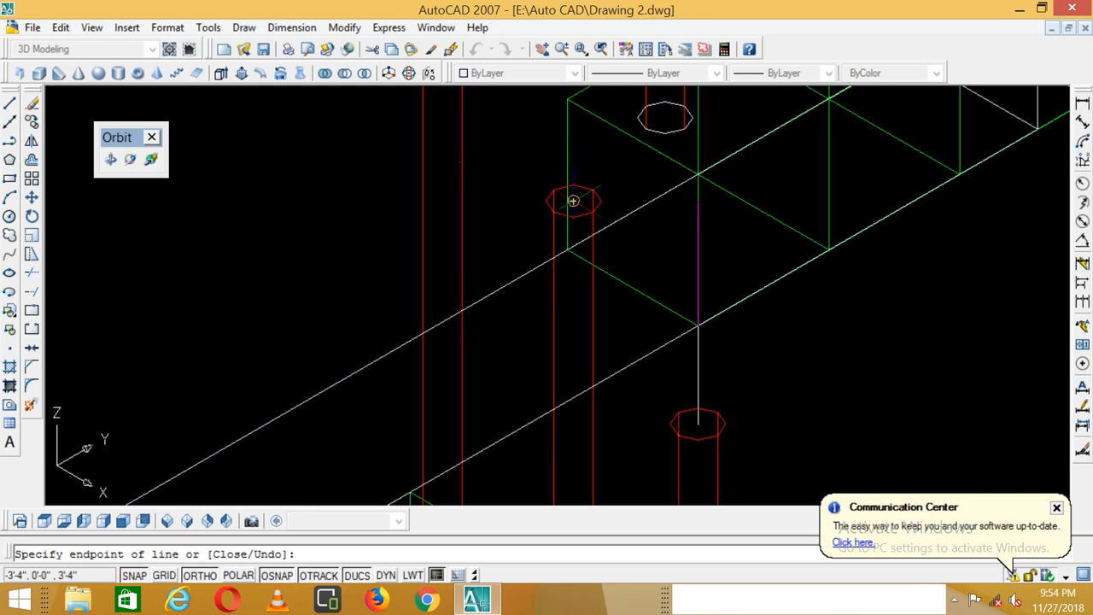
scroll(573, 201, "down", 4)
scroll(555, 209, "up", 4)
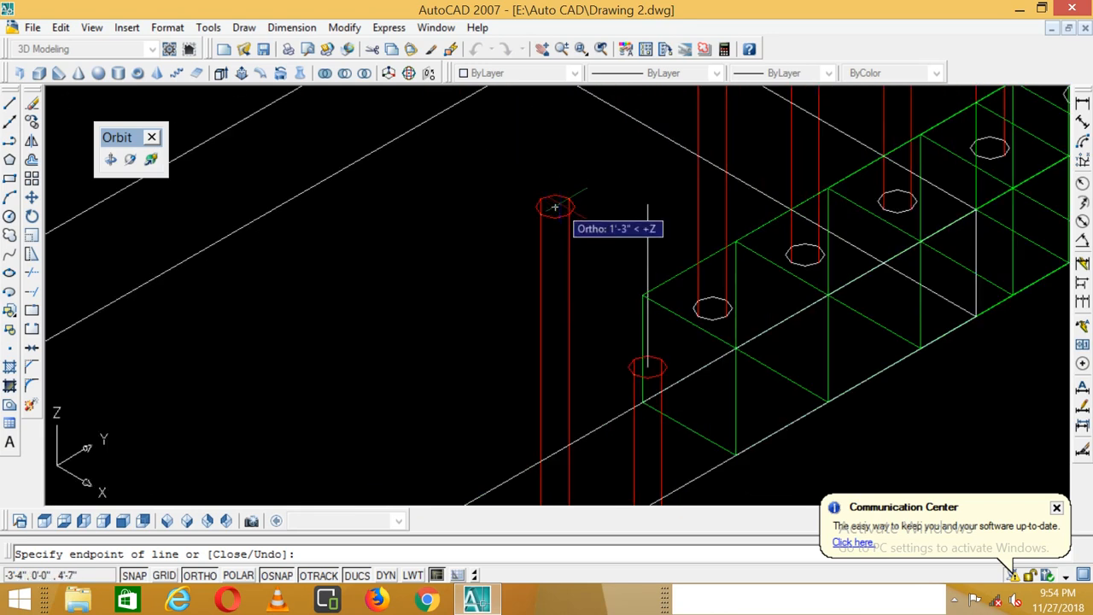
scroll(595, 175, "down", 3)
scroll(595, 175, "up", 2)
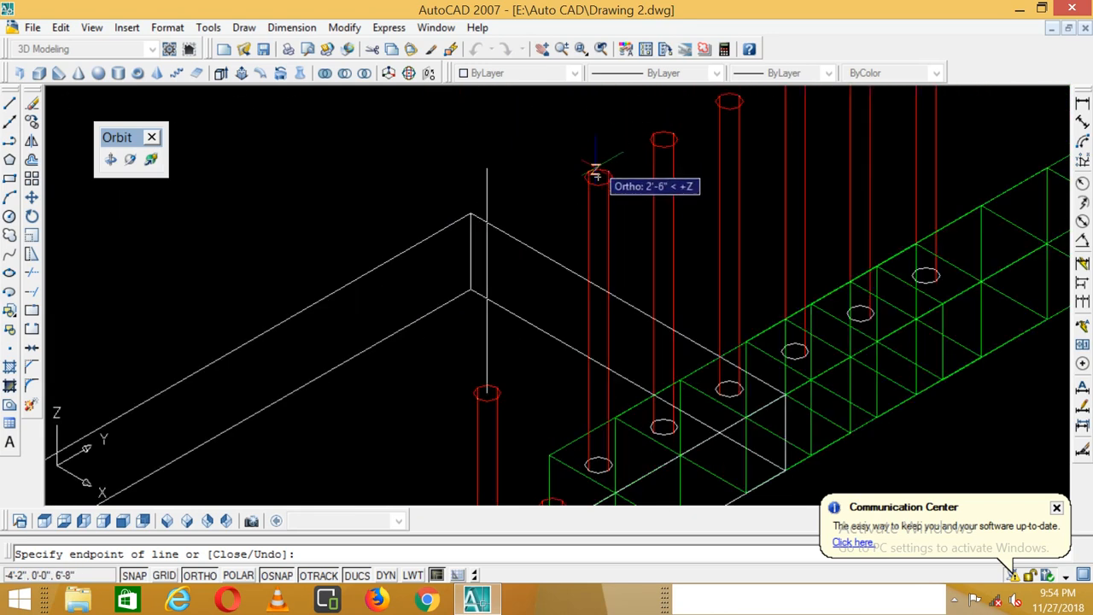
- Continue the 3D polyline to the upper flight's first baluster and through its remaining baluster tops, ending at the last one
left_click(596, 177)
scroll(600, 183, "down", 5)
scroll(617, 178, "up", 5)
left_click(613, 184)
left_click(677, 151)
scroll(677, 164, "down", 4)
scroll(686, 169, "up", 3)
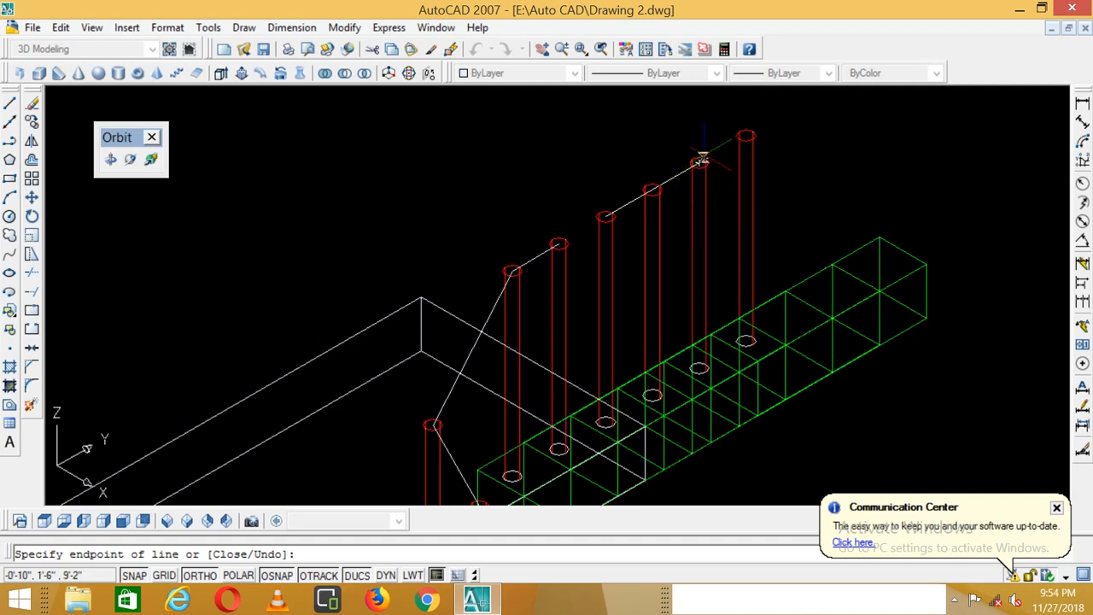
left_click(652, 189)
left_click(698, 162)
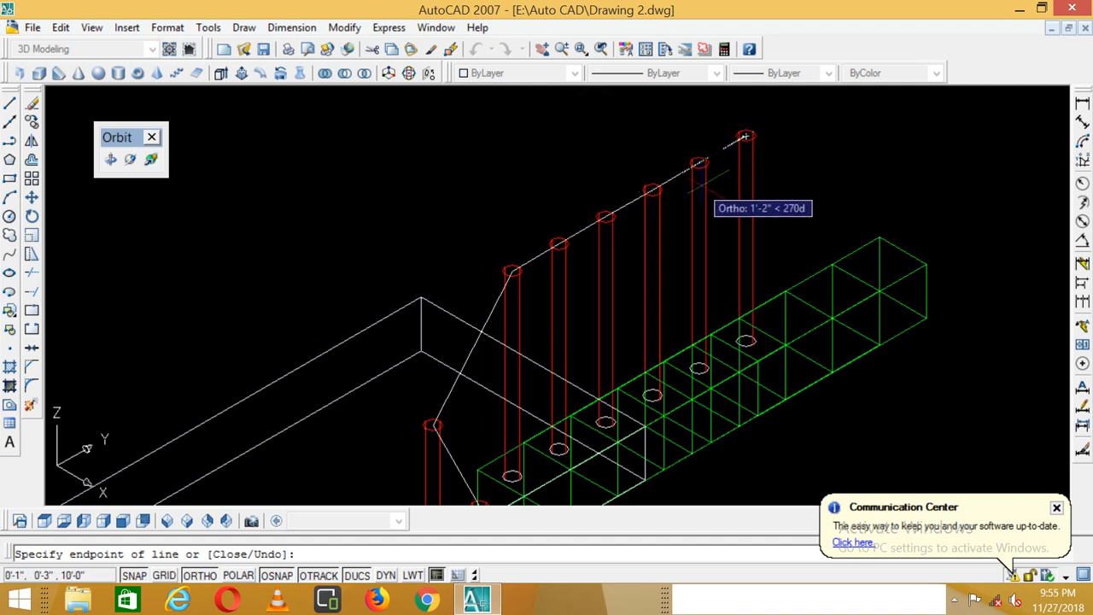
left_click(745, 137)
scroll(677, 226, "down", 2)
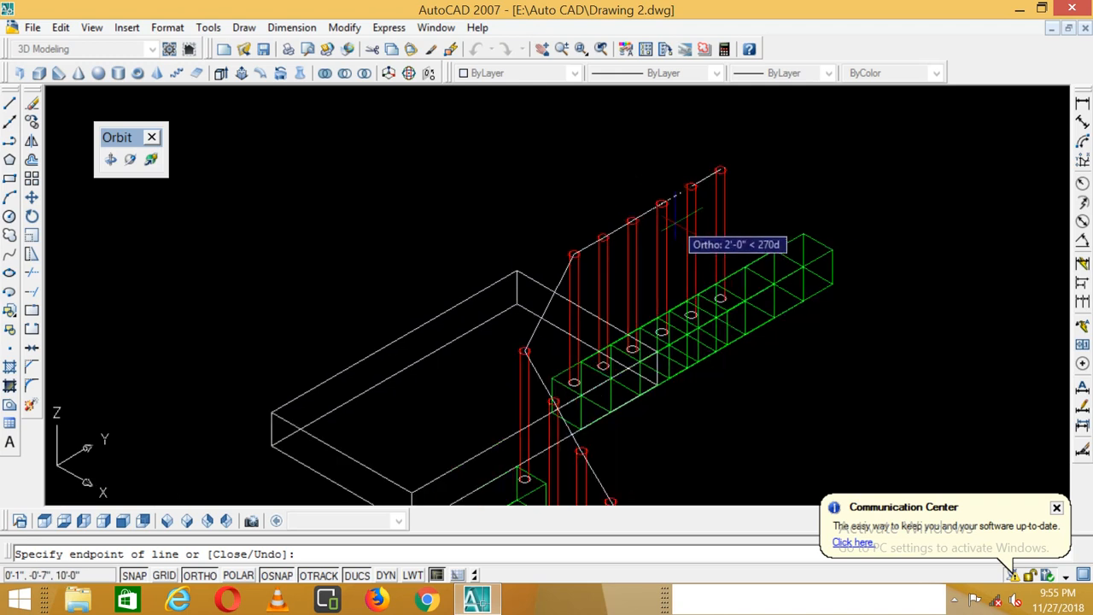
key("Return")
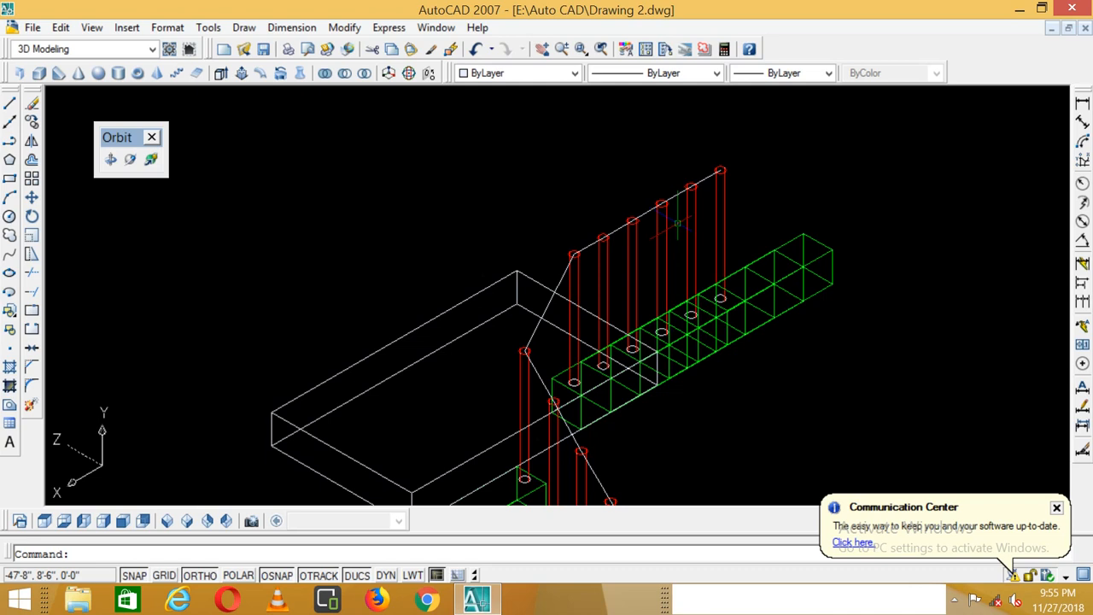
- Copy the 3D polyline vertically downward twice, spacing the copies 10" apart, for the two lower rails
scroll(677, 224, "down", 4)
scroll(689, 279, "up", 4)
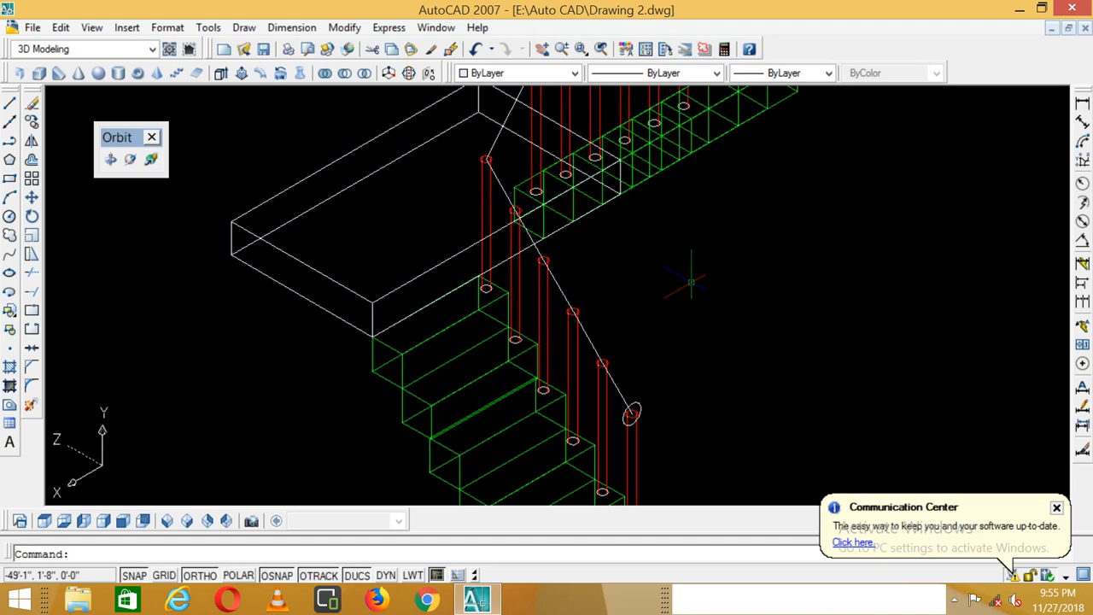
scroll(690, 279, "down", 5)
scroll(688, 279, "up", 3)
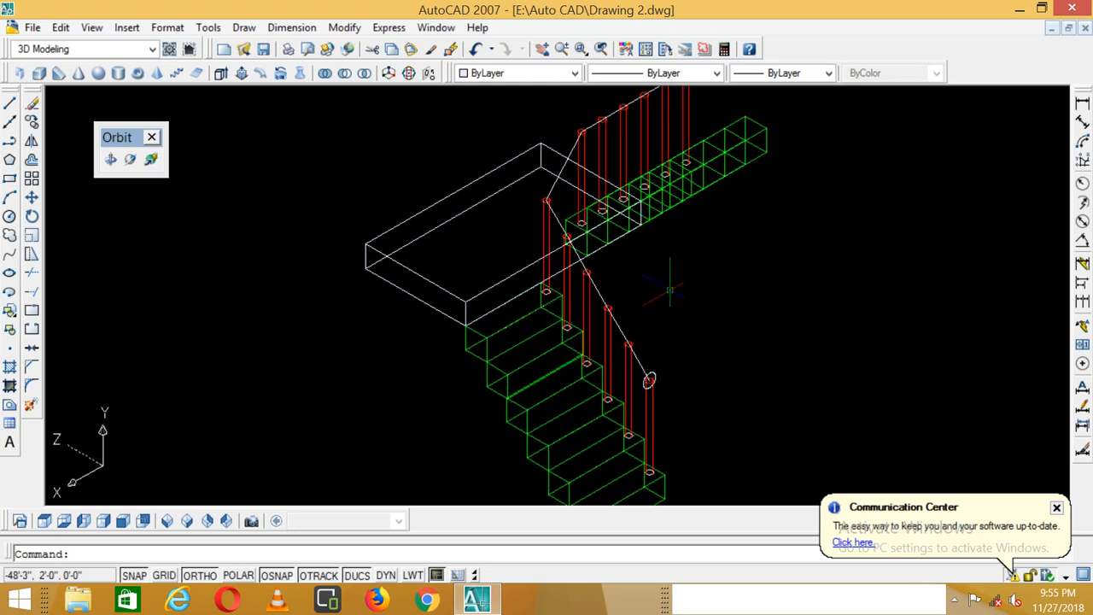
key("Return")
left_click(649, 380)
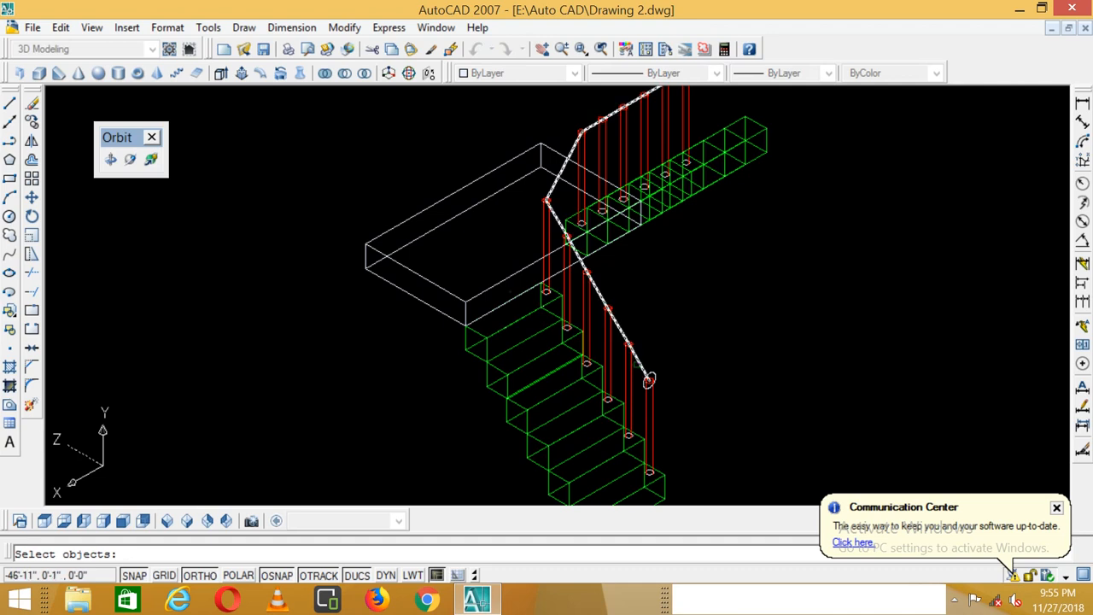
key("Return")
scroll(646, 379, "up", 4)
left_click(632, 385)
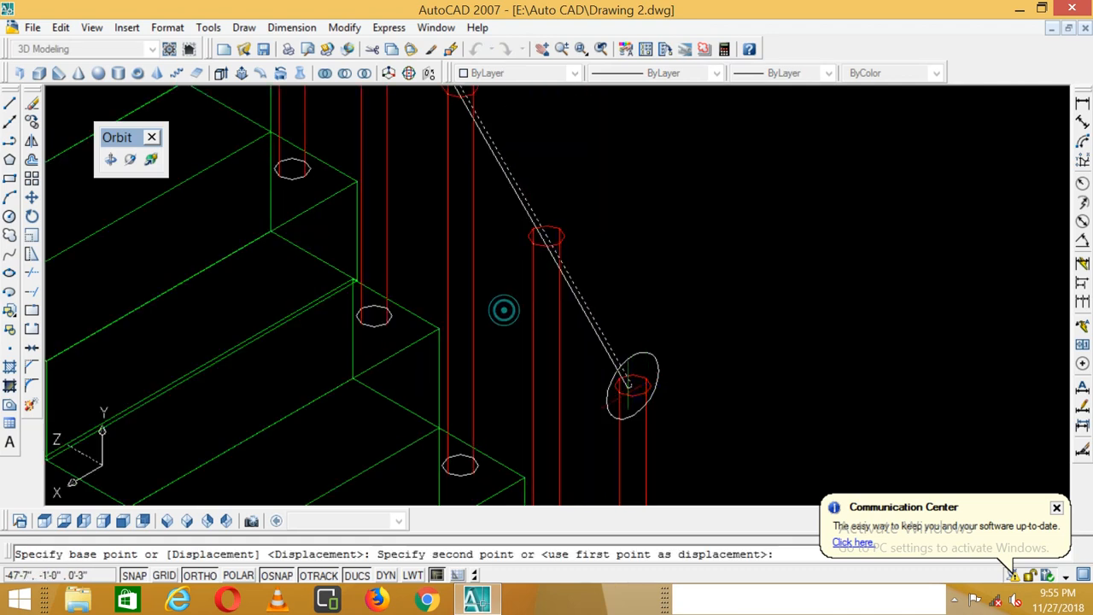
type("10")
key("Return")
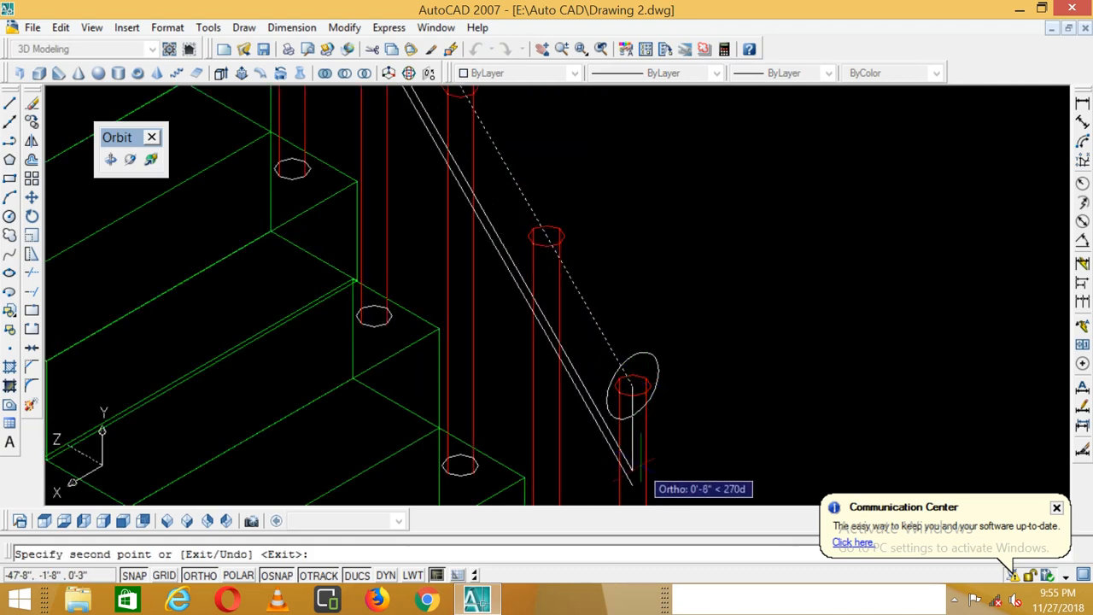
scroll(636, 474, "down", 3)
scroll(639, 487, "up", 4)
type("10")
key("Return")
key("Return")
scroll(653, 376, "down", 5)
scroll(653, 379, "up", 4)
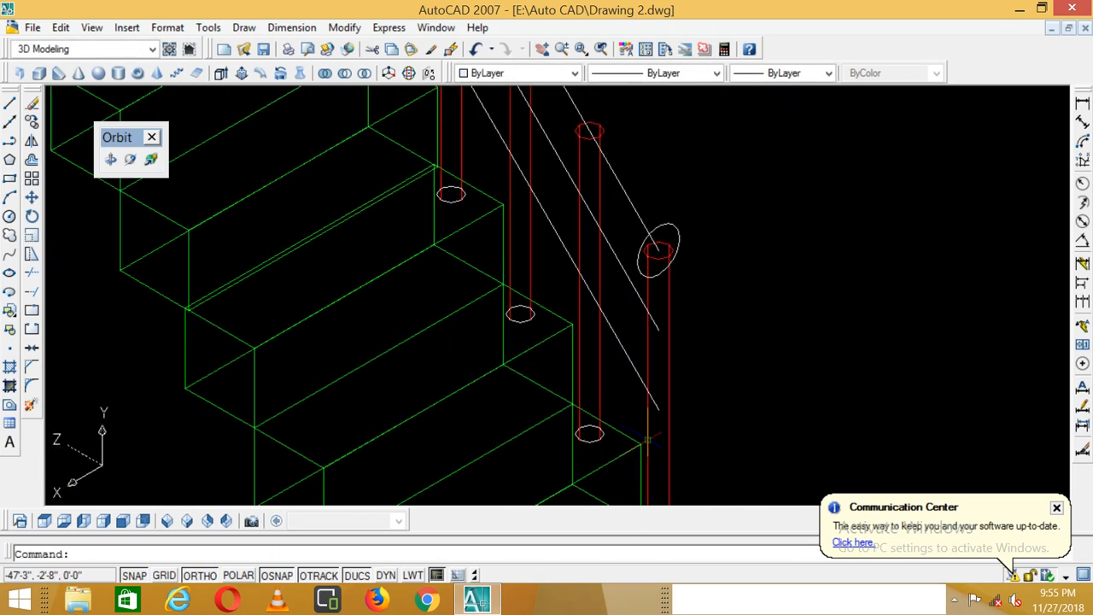
- Draw a small circle, smaller than the handrail profile, centred on the lower end of the lowest polyline
type("C")
key("Return")
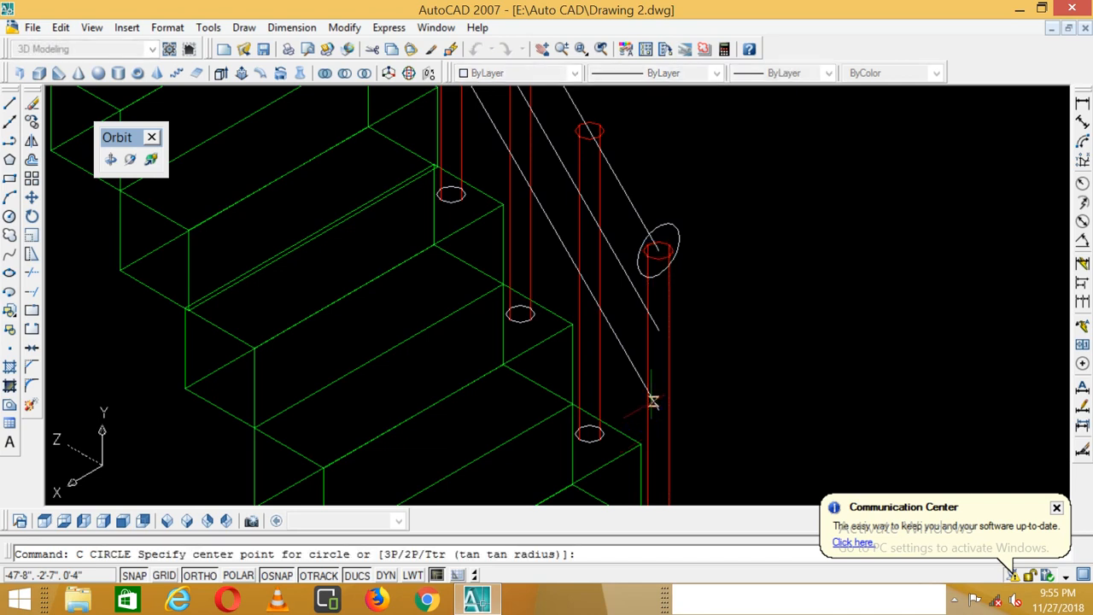
left_click(658, 411)
left_click(657, 410)
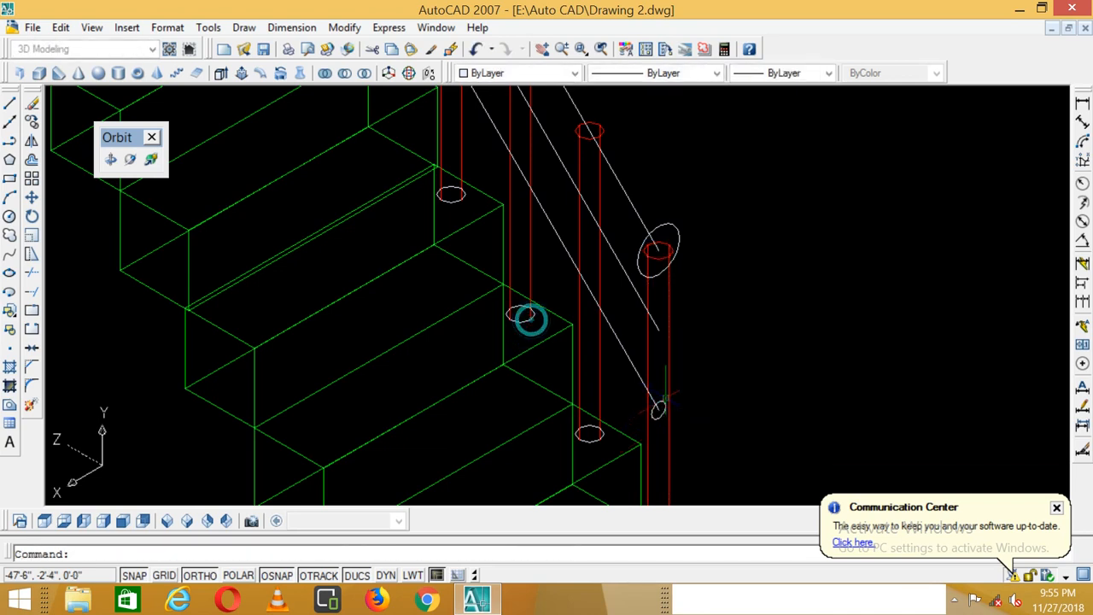
- Copy the small circle from the lowest polyline's end up to the lower end of the middle polyline
type("CO")
key("Return")
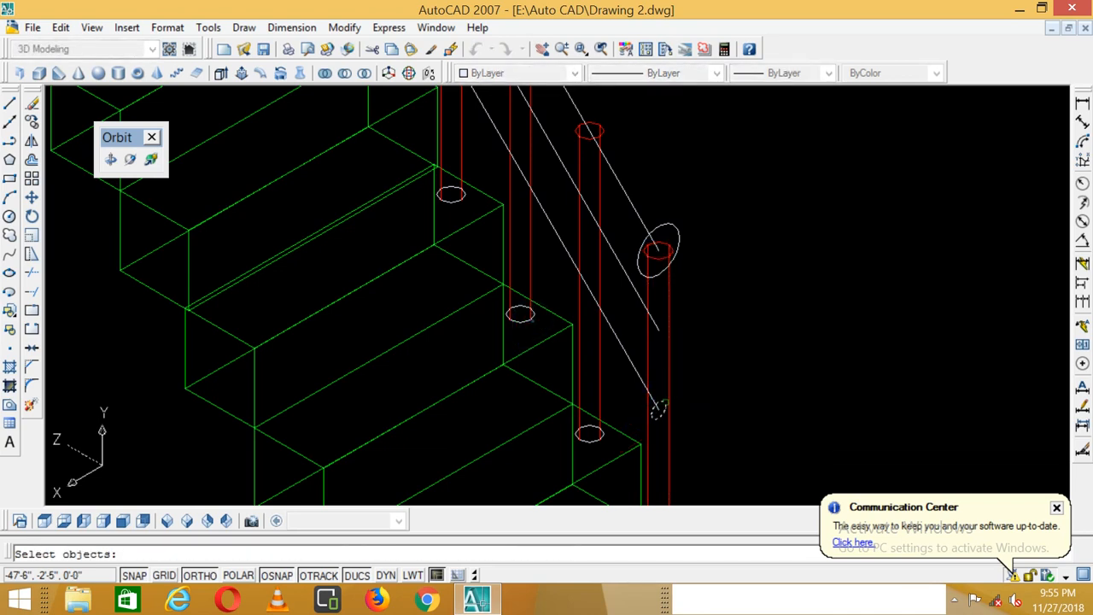
left_click(657, 410)
key("Return")
left_click(658, 410)
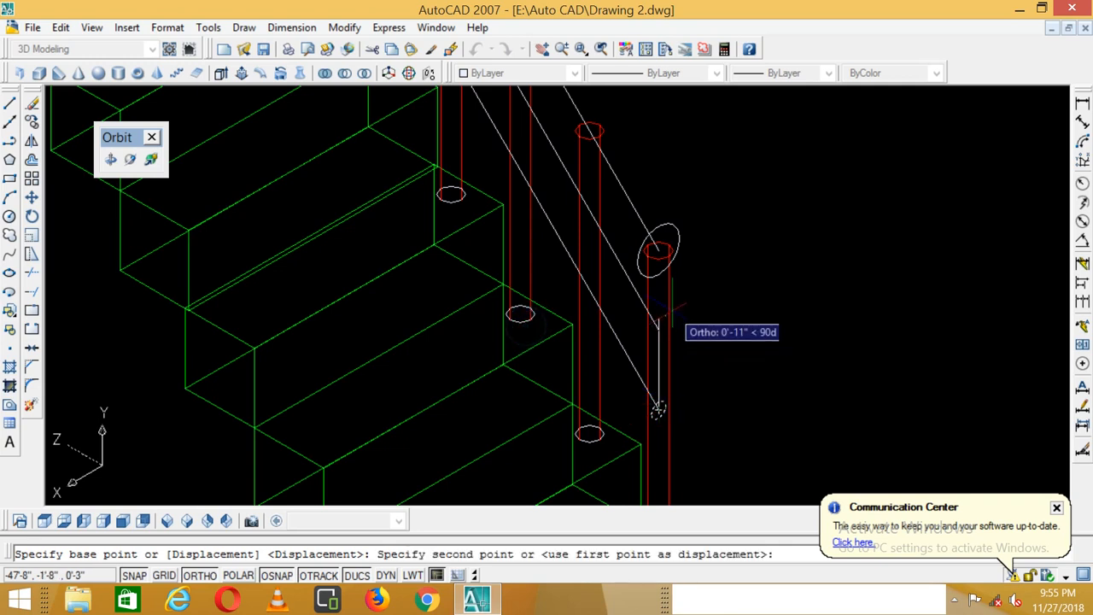
scroll(658, 329, "up", 10)
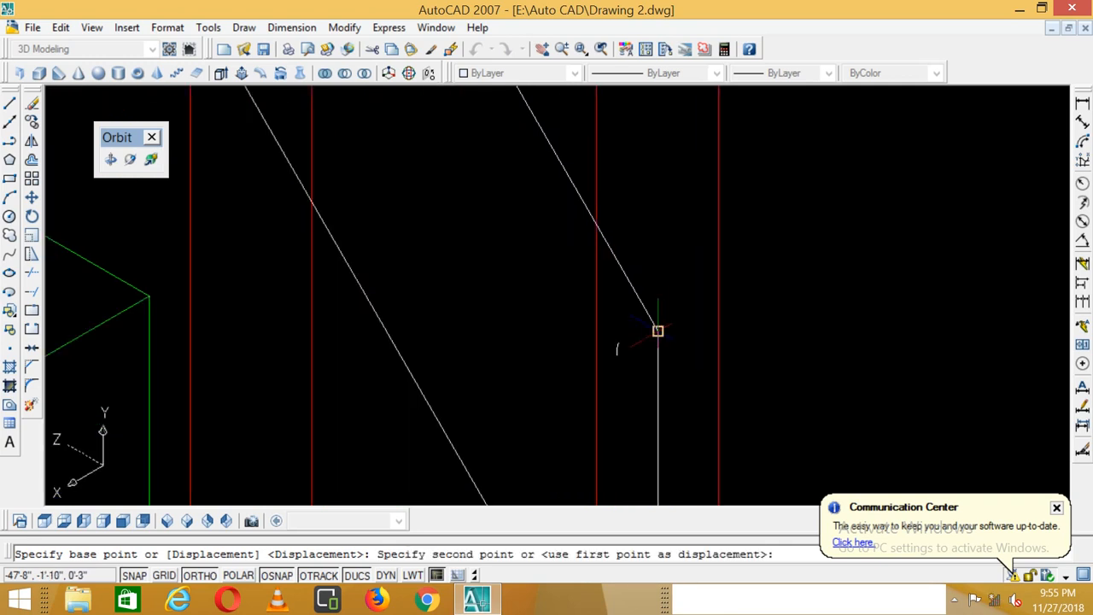
left_click(658, 330)
scroll(674, 367, "down", 8)
key("Return")
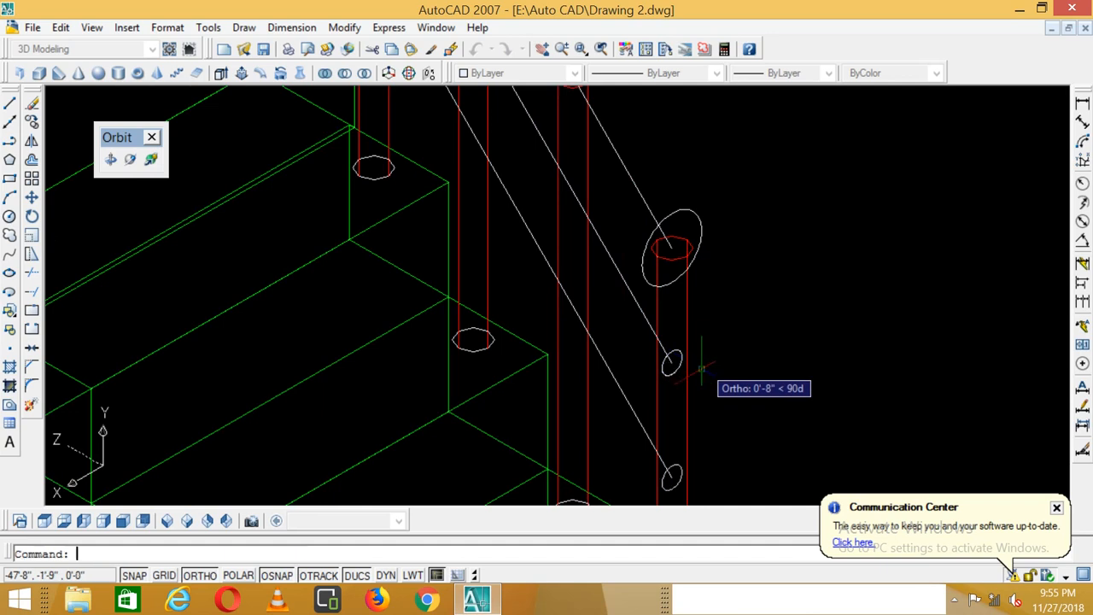
- Extrude the large circle along the top 3D polyline using the Path option to form the handrail
scroll(705, 365, "down", 6)
scroll(751, 312, "up", 1)
type("EXT")
key("Return")
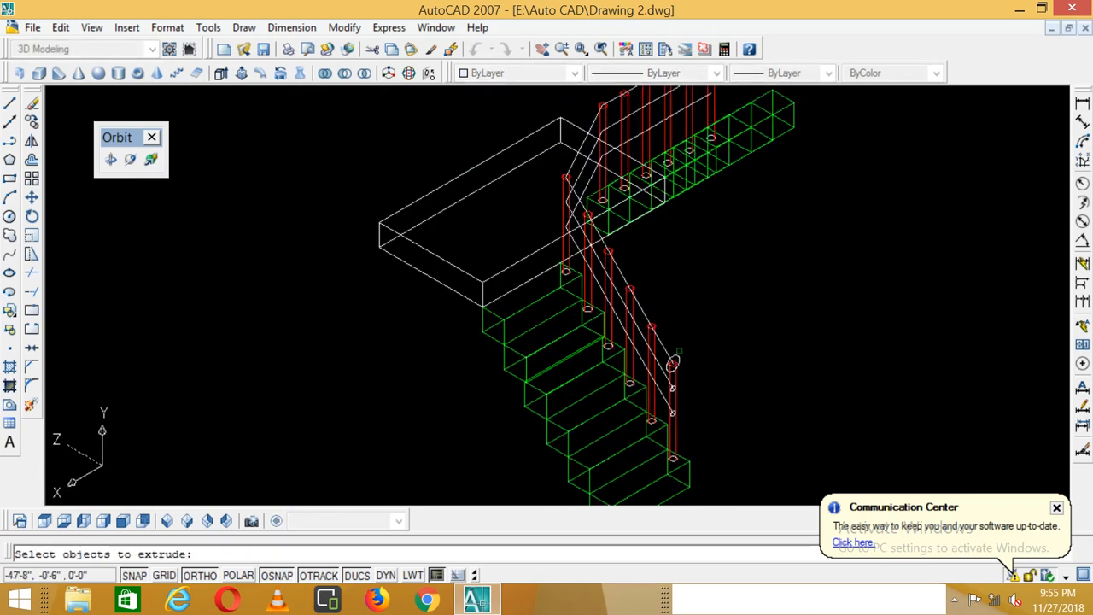
left_click(672, 365)
key("Return")
key("BackSpace")
key("BackSpace")
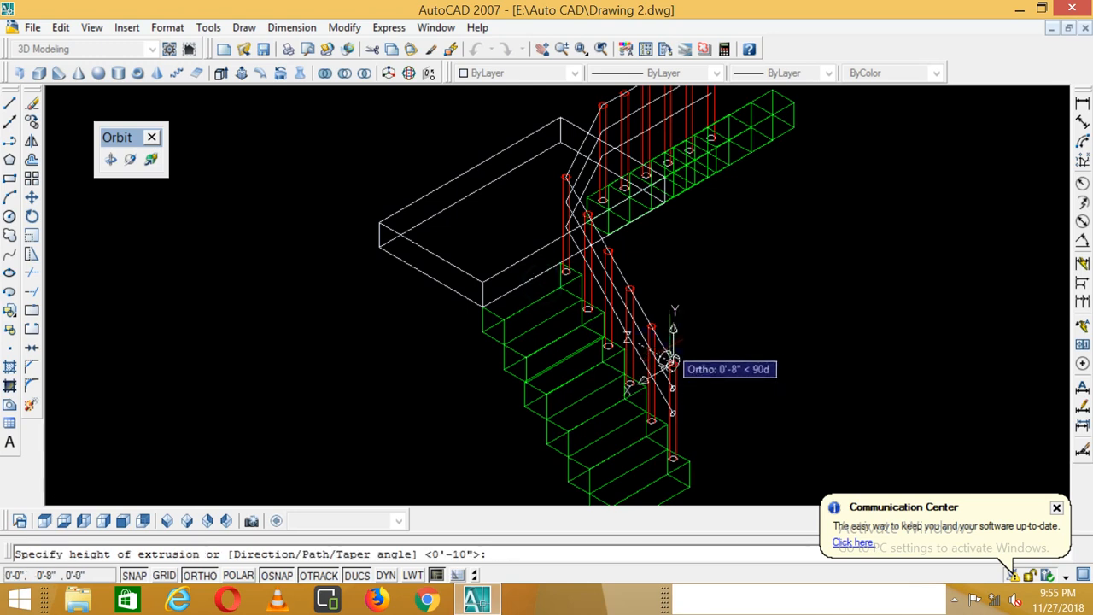
type("P")
key("Return")
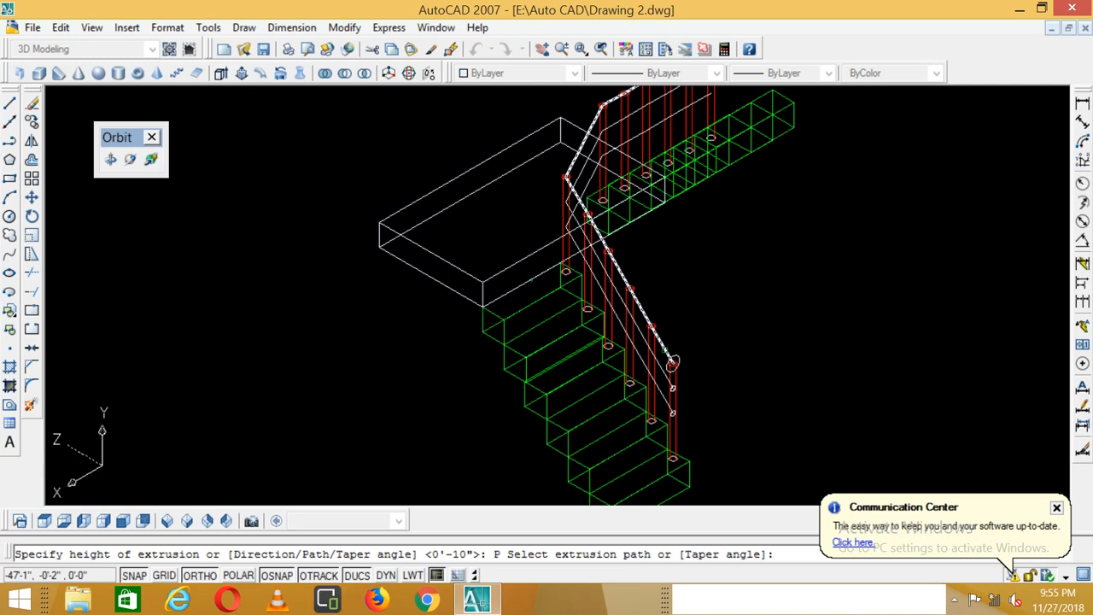
left_click(665, 349)
scroll(719, 360, "down", 2)
scroll(719, 362, "up", 3)
scroll(713, 382, "down", 3)
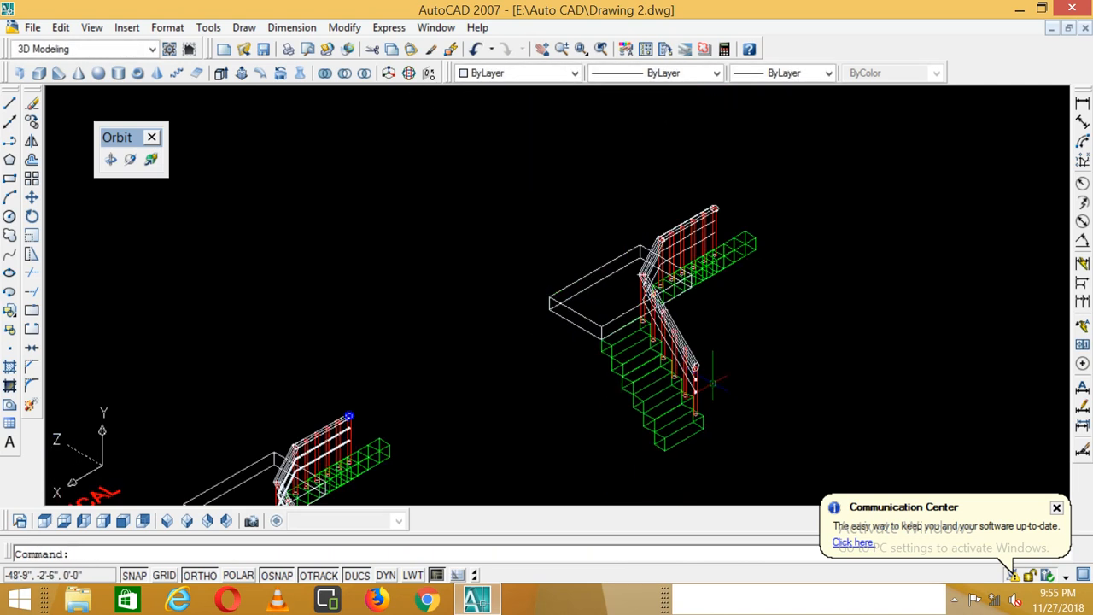
scroll(712, 382, "up", 3)
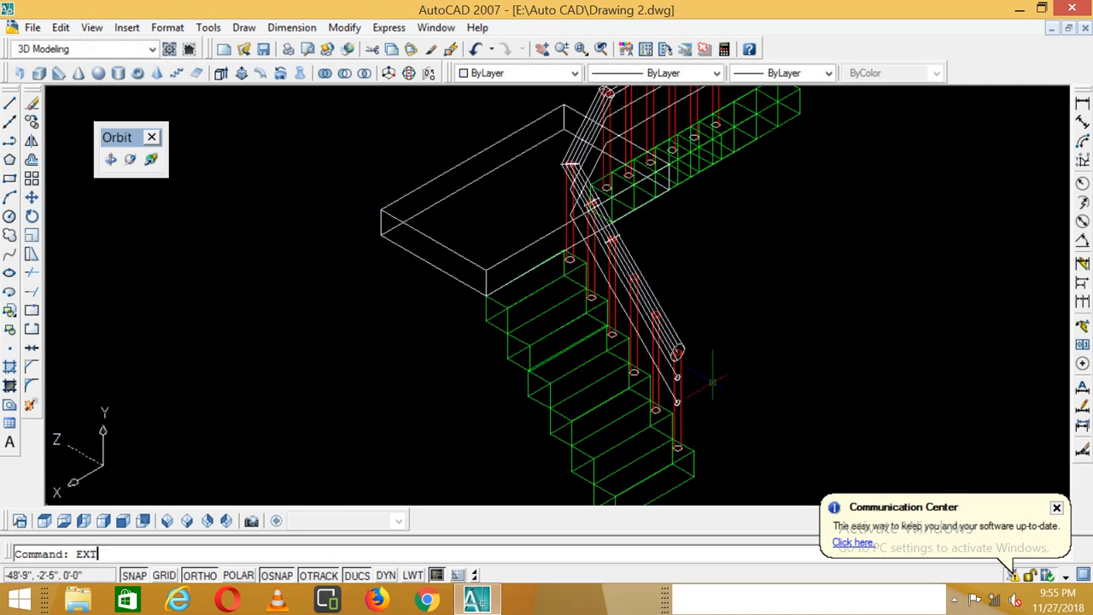
- Extrude the small circle at the middle polyline's lower end along that 3D polyline with the Path option, forming the upper of the two thin rails
type("EXT")
key("Return")
scroll(650, 369, "up", 4)
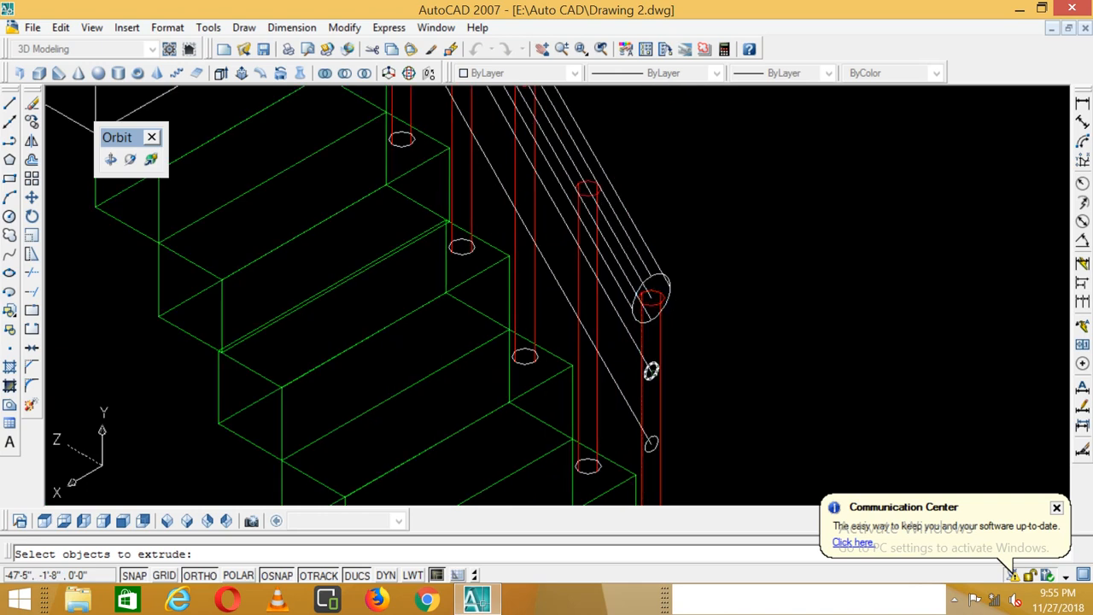
left_click(650, 370)
key("Return")
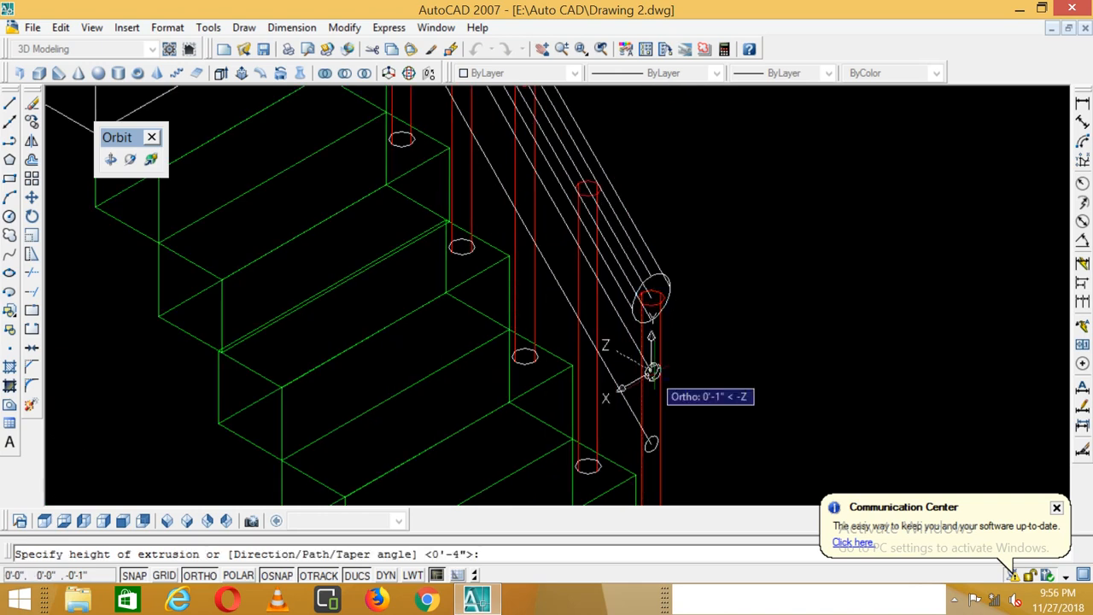
type("P")
key("Return")
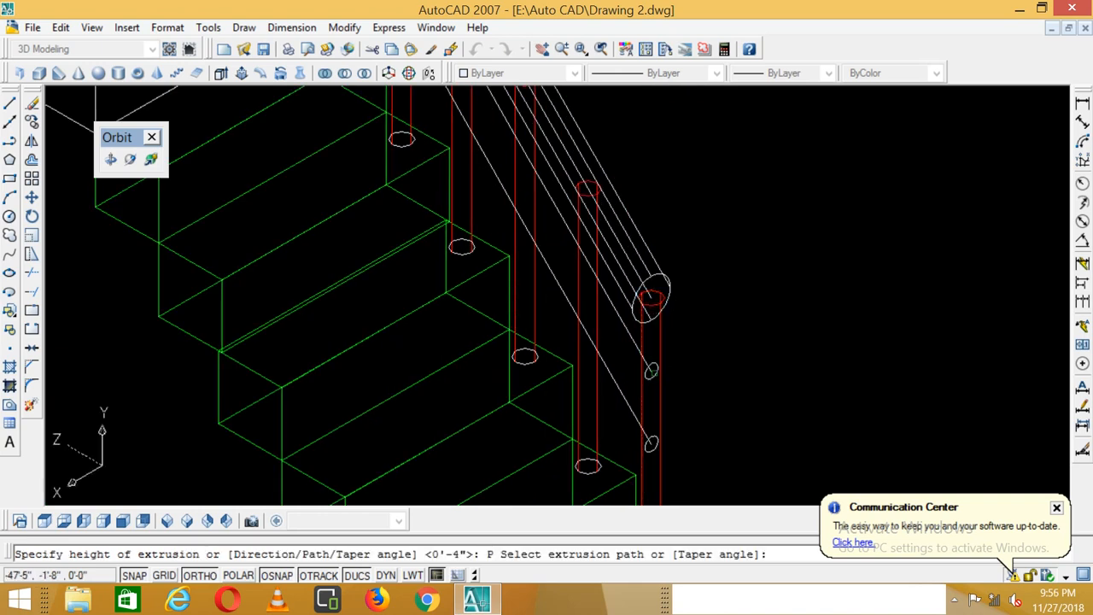
left_click(648, 365)
scroll(512, 285, "down", 3)
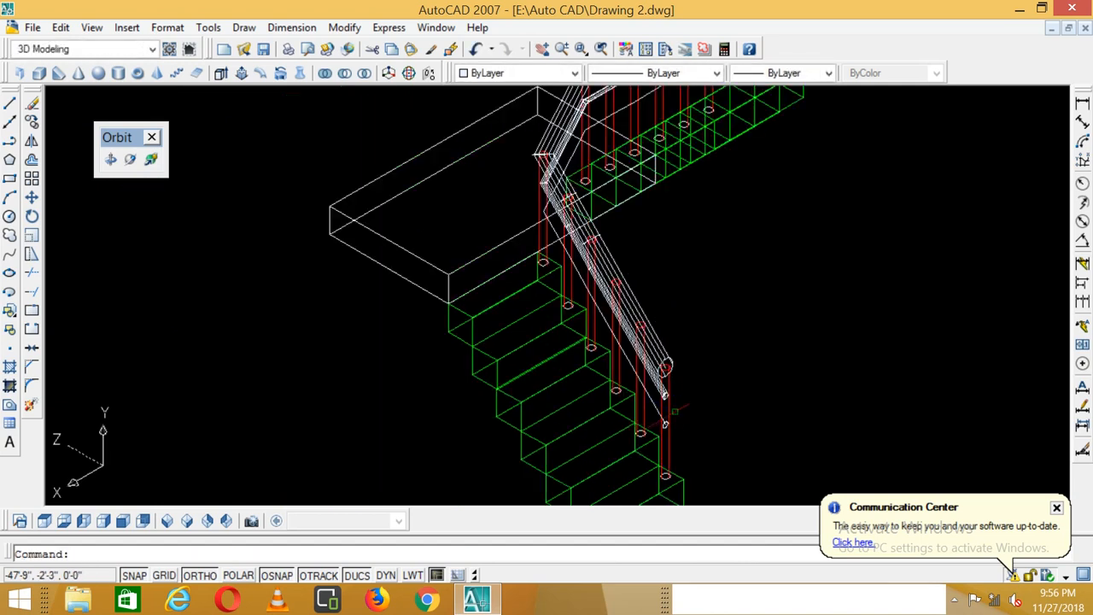
- Extrude the small circle at the lowest 3D polyline's end along that polyline with the Path option to form the bottom rail
key("Return")
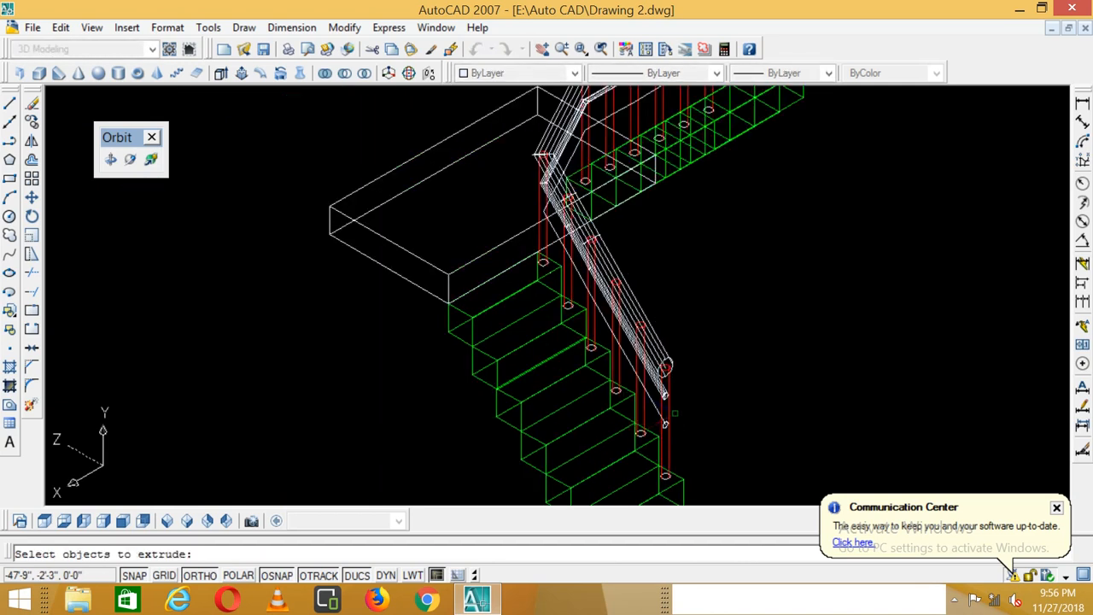
scroll(675, 417, "up", 5)
left_click(677, 423)
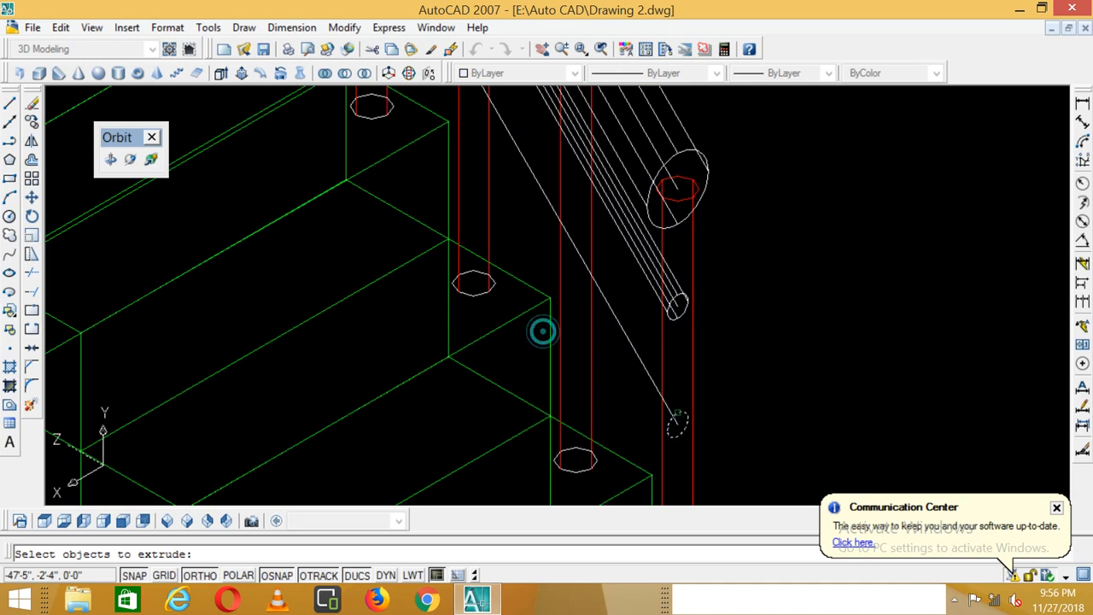
key("Return")
type("P")
key("Return")
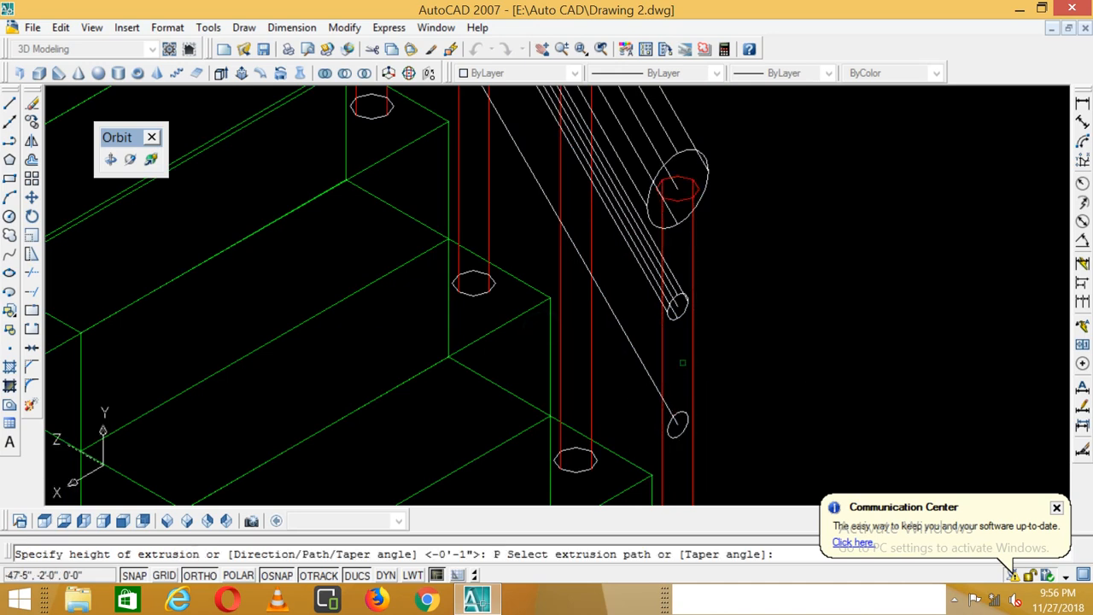
left_click(648, 366)
scroll(686, 438, "down", 5)
- Apply the SHADE command to display the staircase and railing as shaded solids
type("SHADE")
key("Return")
scroll(670, 395, "down", 3)
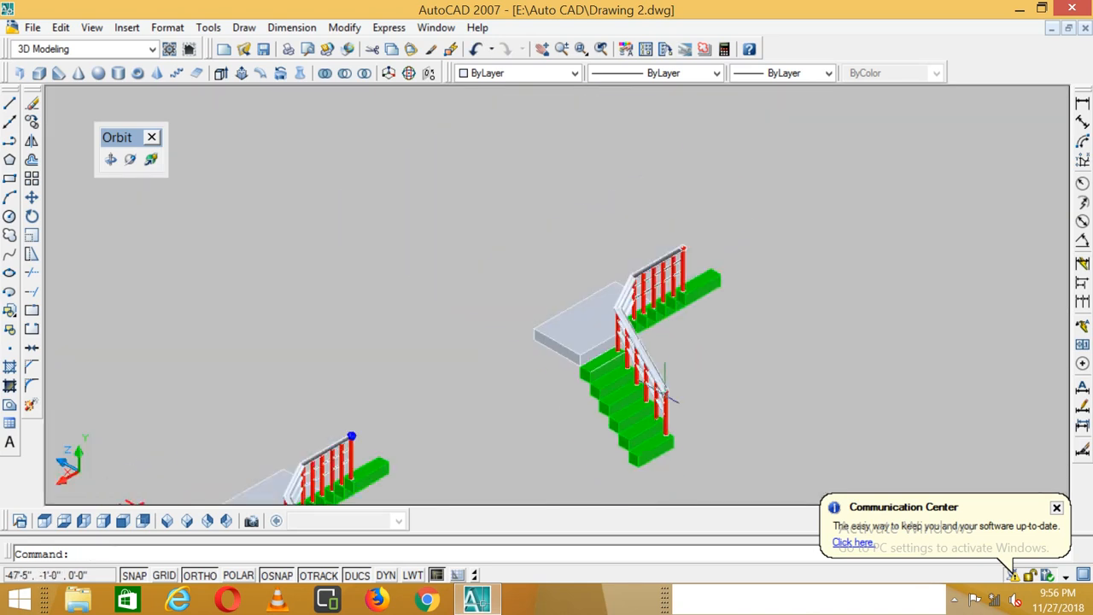
scroll(636, 394, "up", 3)
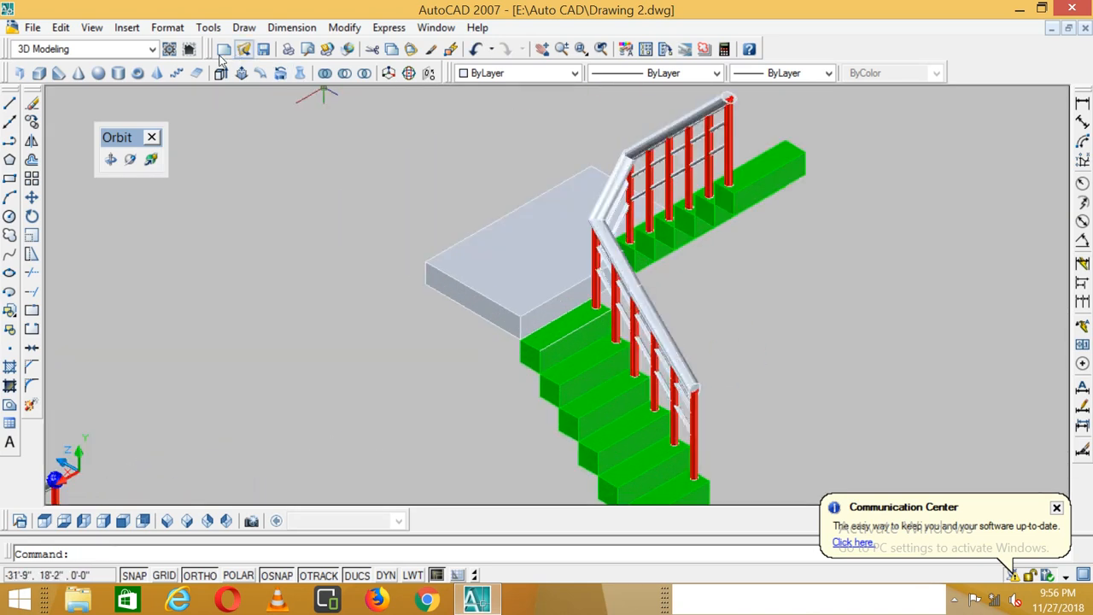
- Draw a sphere of about 5" radius centred on the handrail's lower end as an end cap
left_click(99, 74)
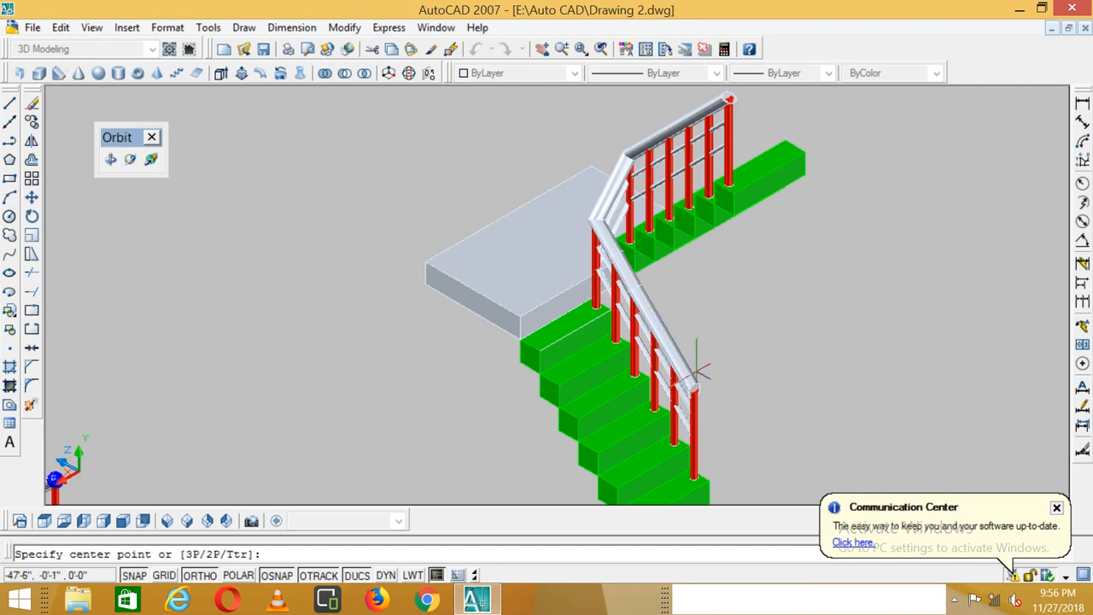
scroll(696, 392, "up", 4)
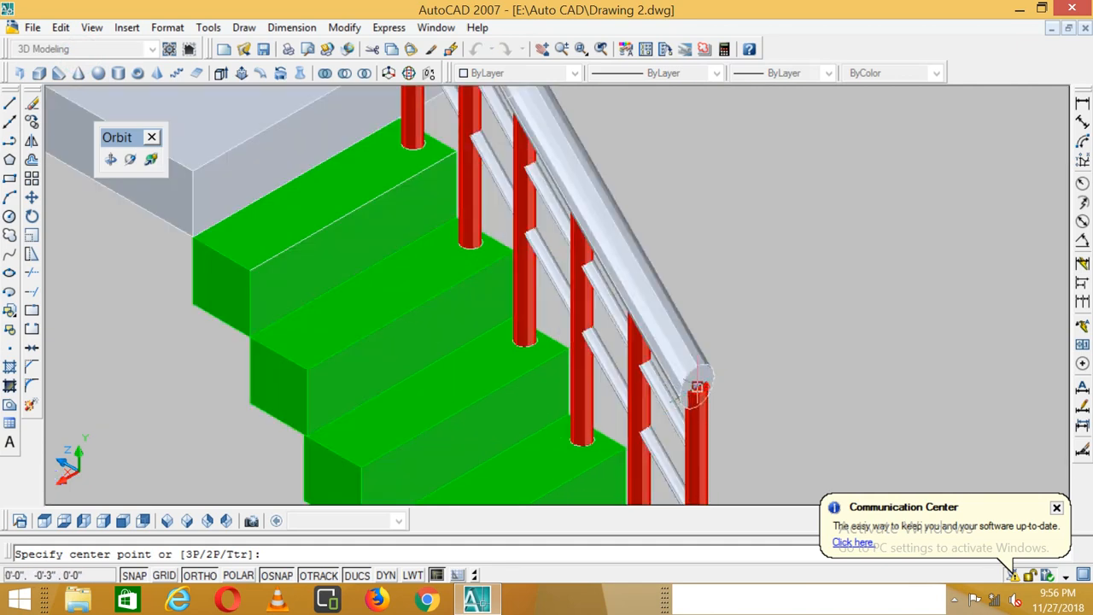
left_click(696, 388)
left_click(709, 432)
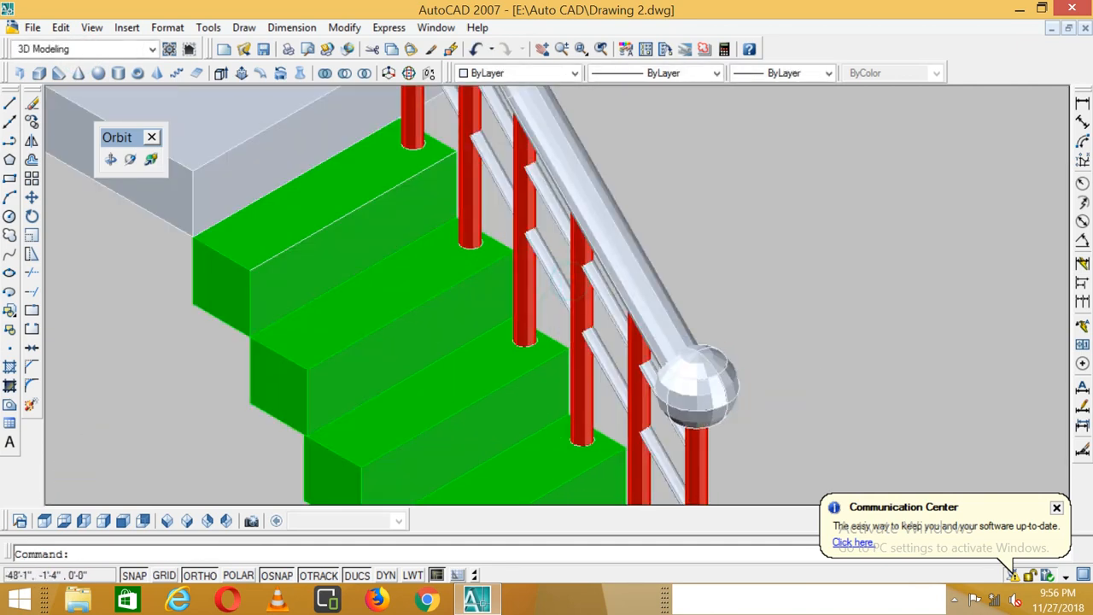
- Add a second sphere centred on the handrail's upper end, accepting the default 5" radius
scroll(708, 426, "down", 4)
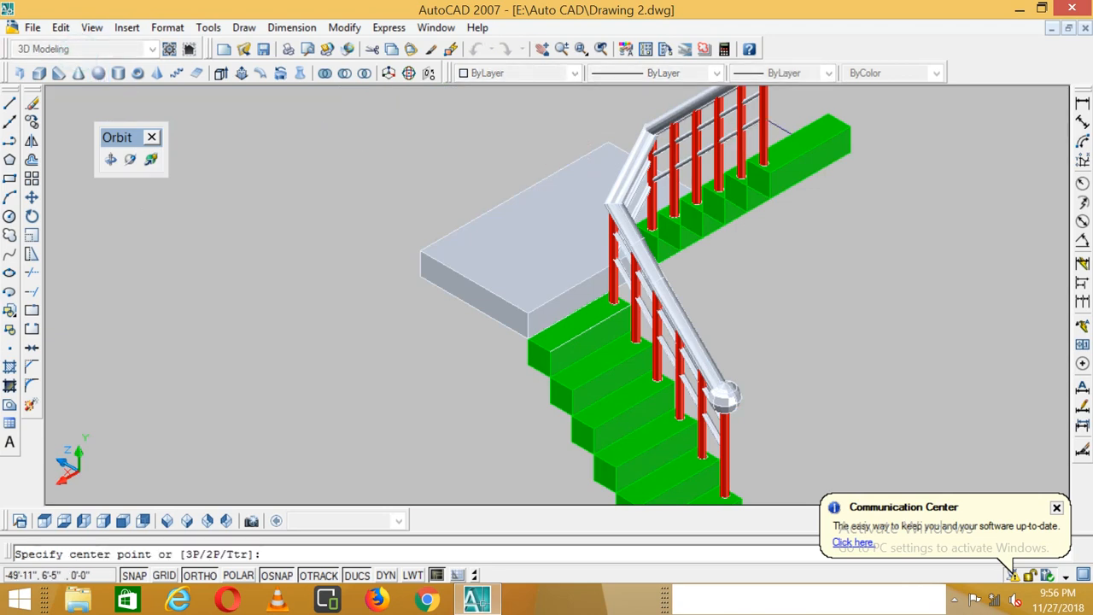
scroll(807, 149, "down", 4)
scroll(775, 135, "up", 9)
left_click(751, 152)
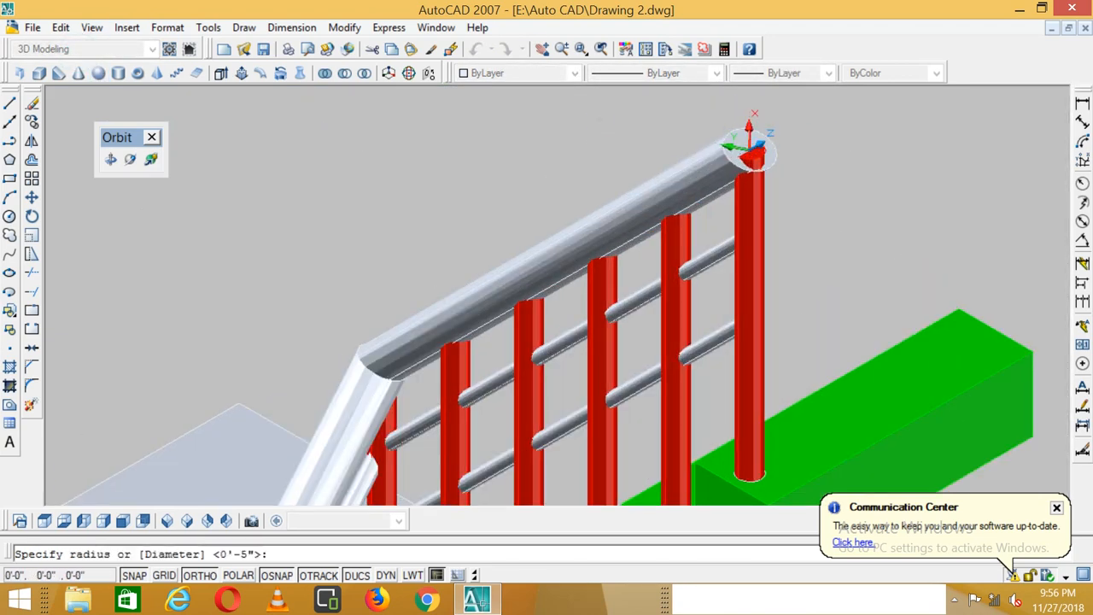
key("Return")
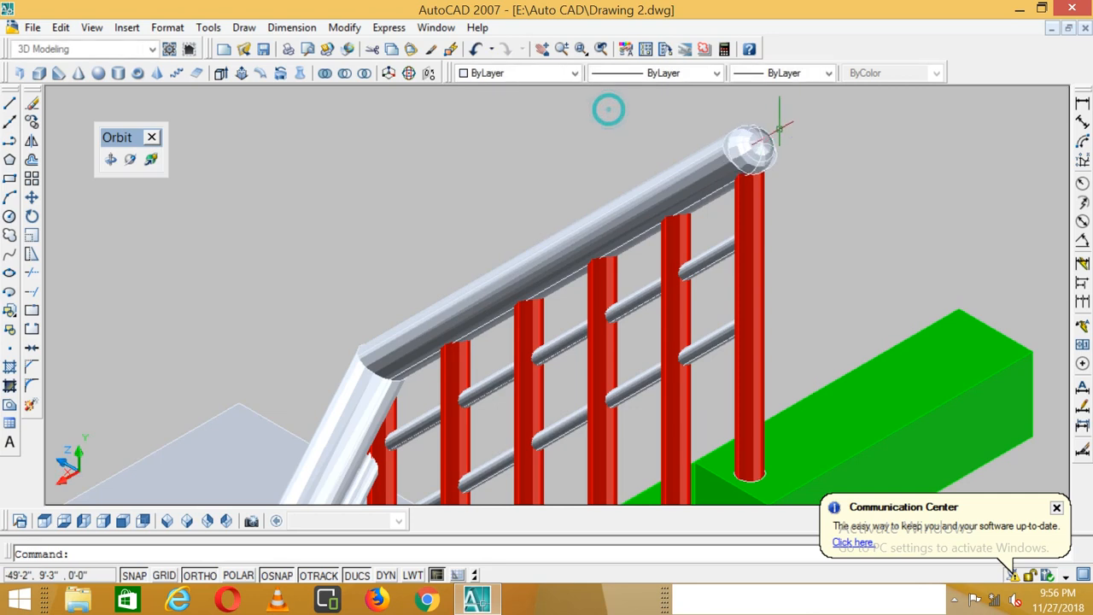
- Orbit around the shaded staircase to examine the railing and its spherical end caps
scroll(785, 142, "down", 6)
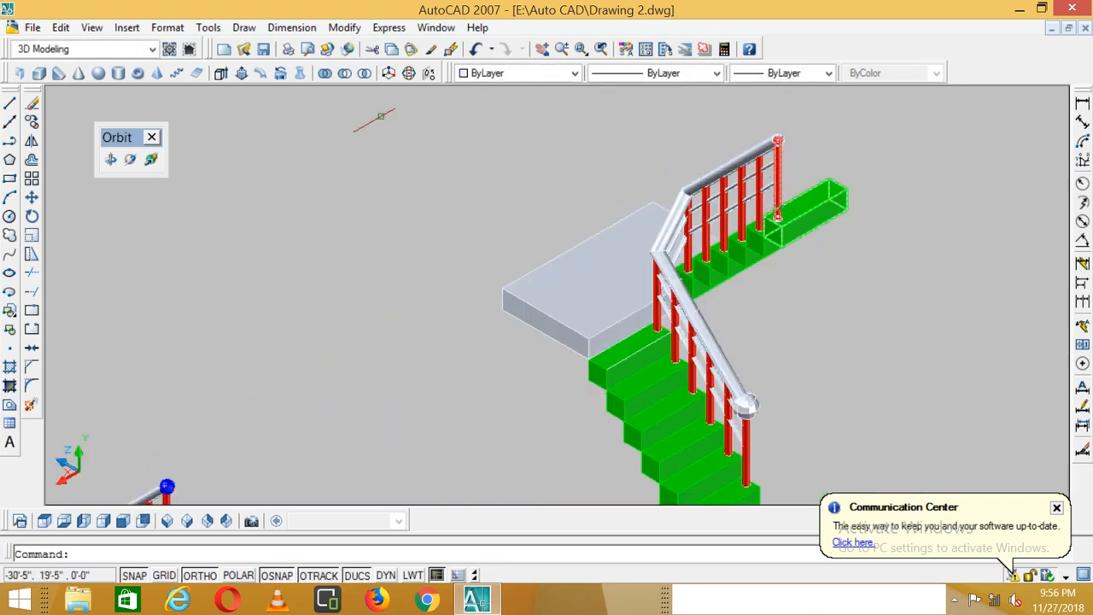
left_click(110, 162)
left_click_drag(512, 239, 713, 343)
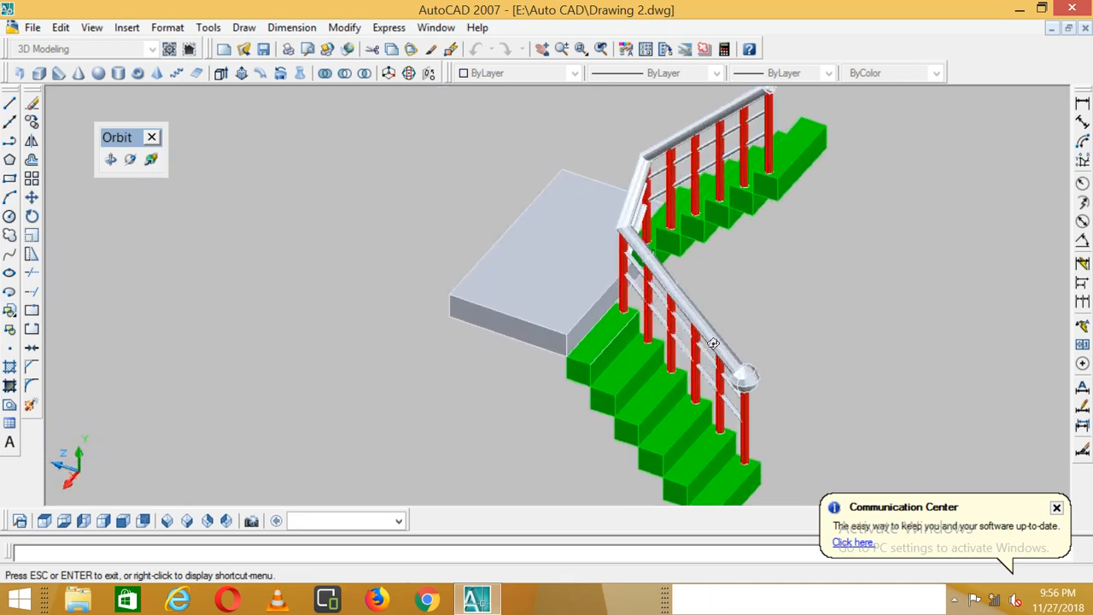